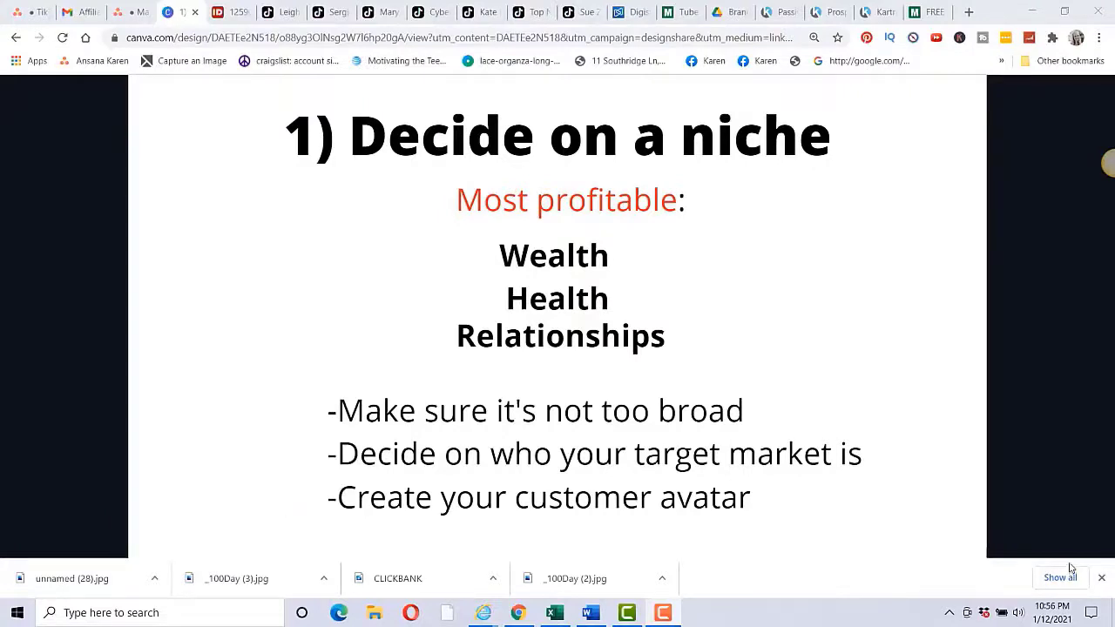
click(1041, 331)
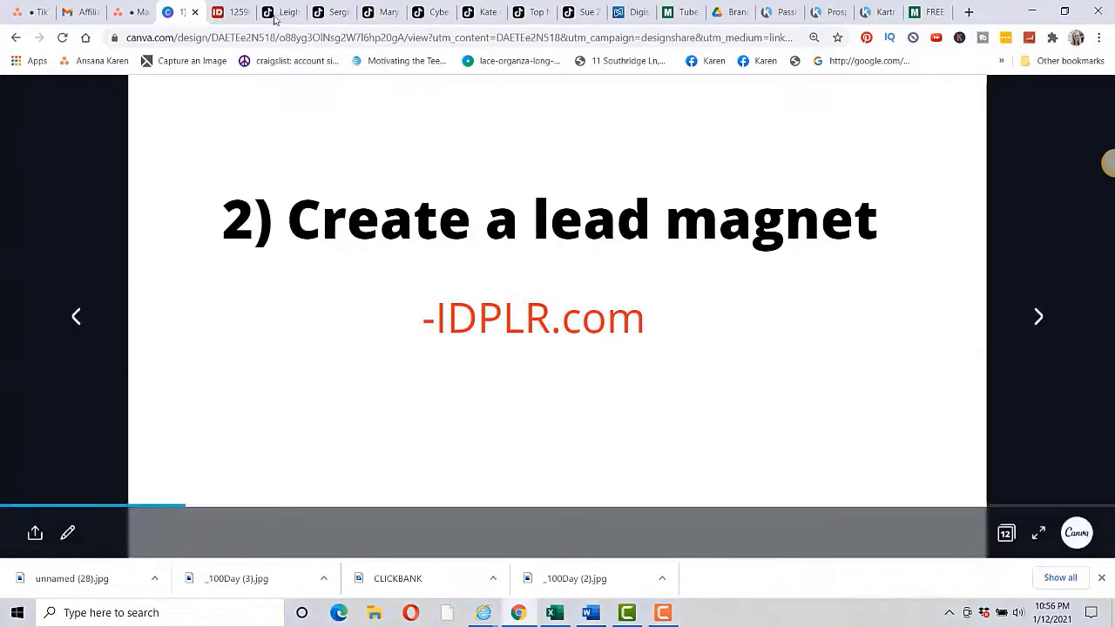
Step: Reload the IDPLR site after logging in and open the Free eBooks listing
click(234, 12)
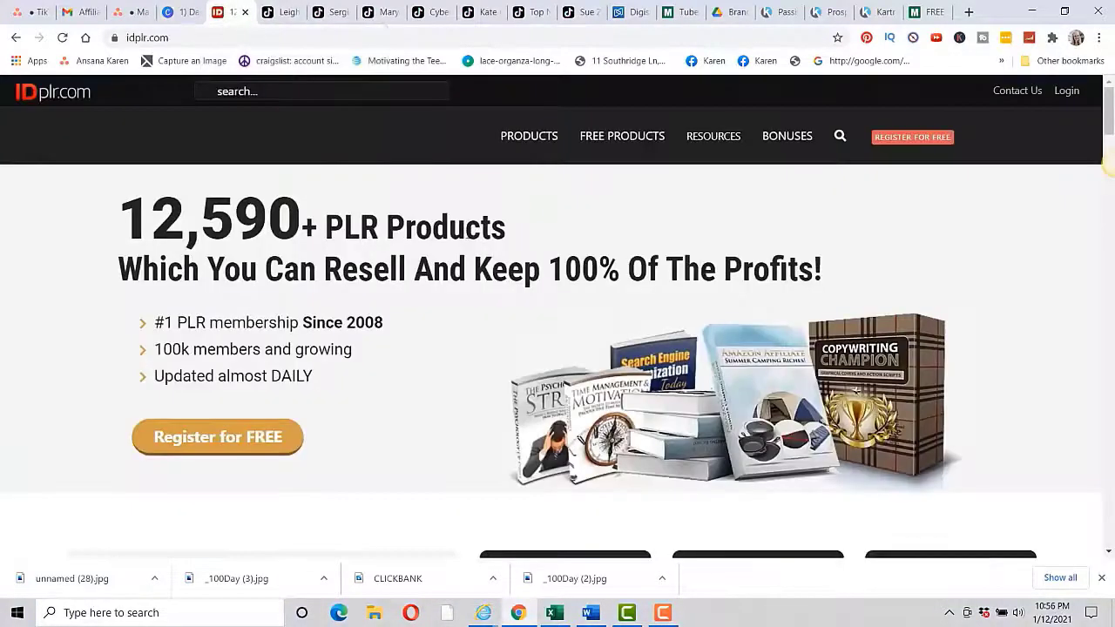
scroll(485, 256, down, 3)
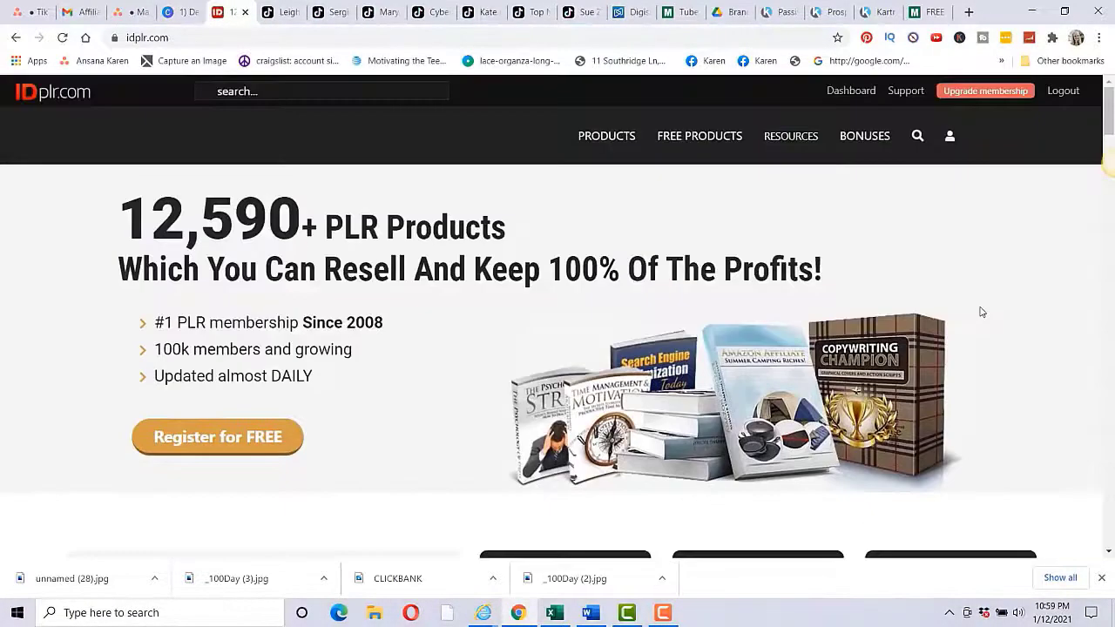
key(F5)
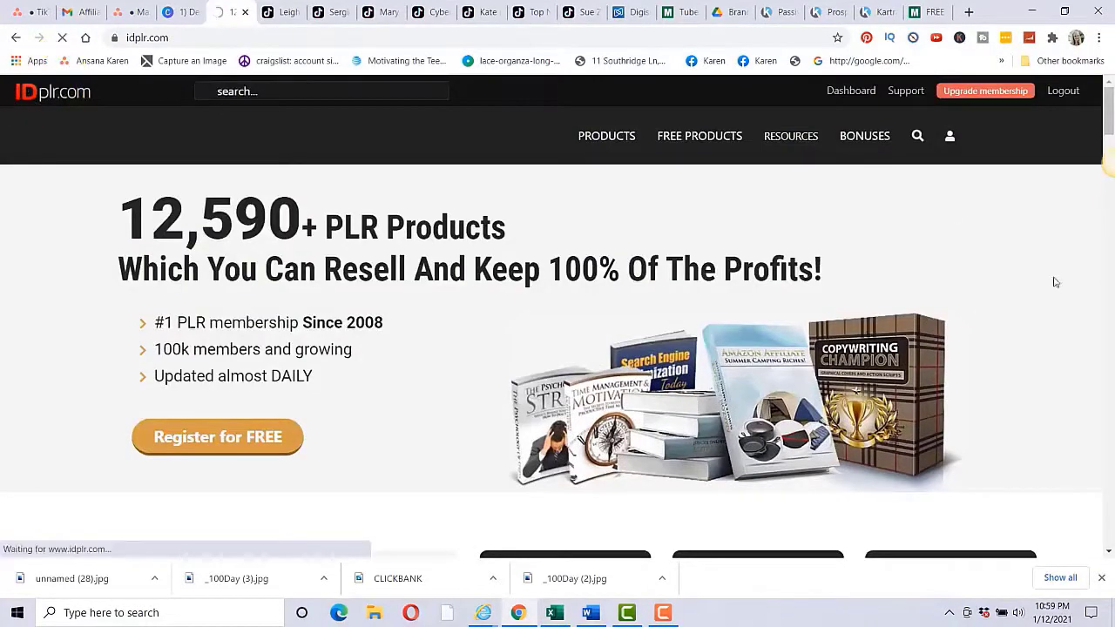
mouse_move(730, 144)
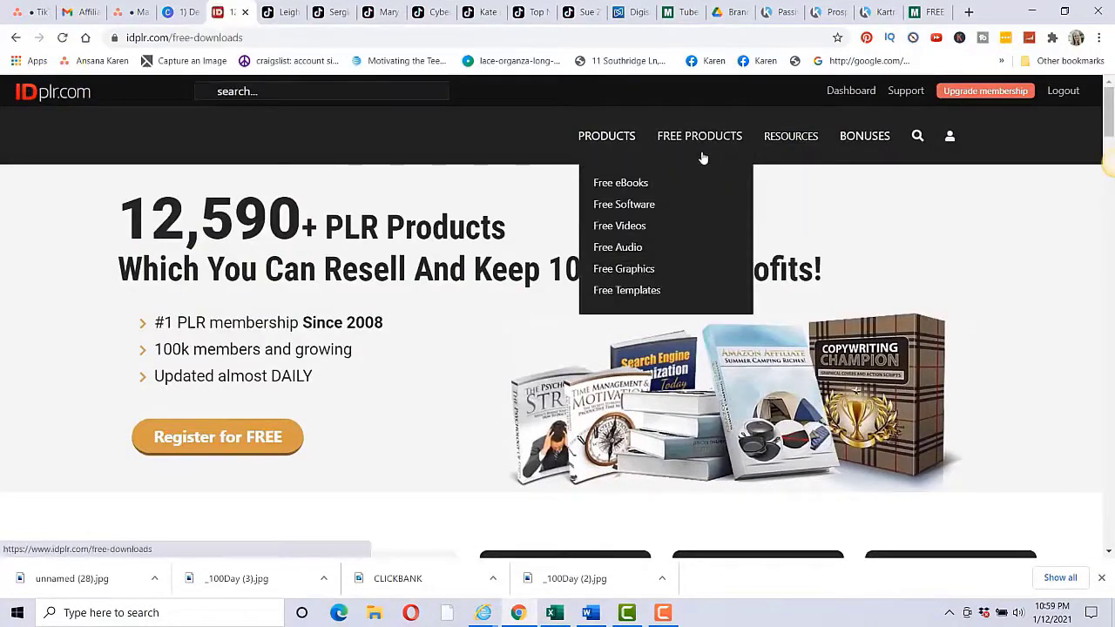
click(621, 188)
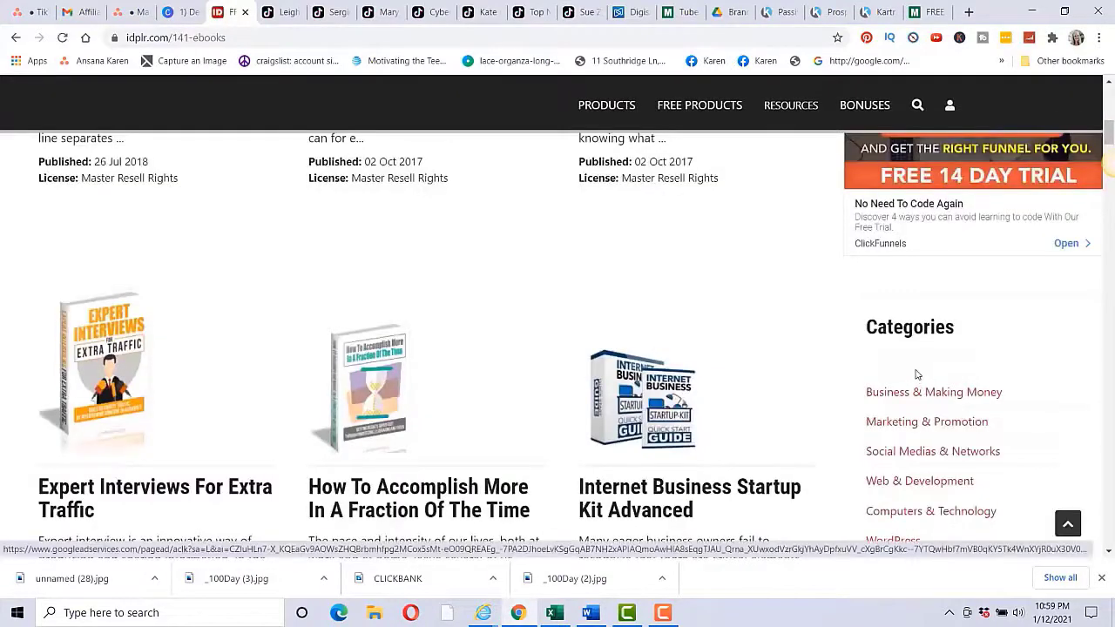
Step: Browse Business & Making Money > Make Money Online and scroll through its product listing
click(901, 396)
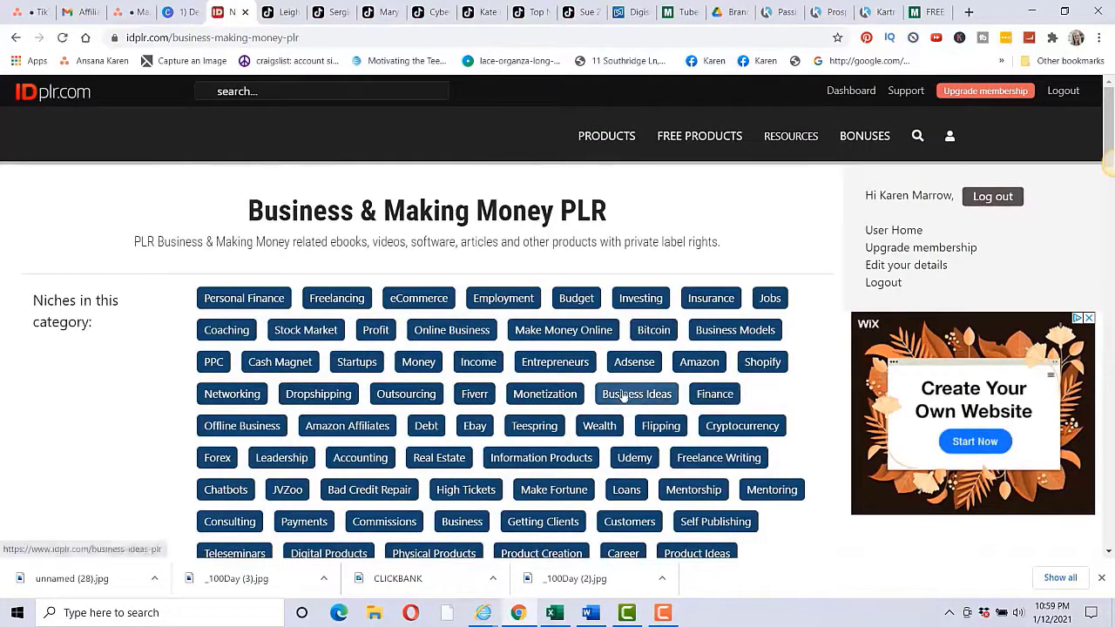
click(538, 336)
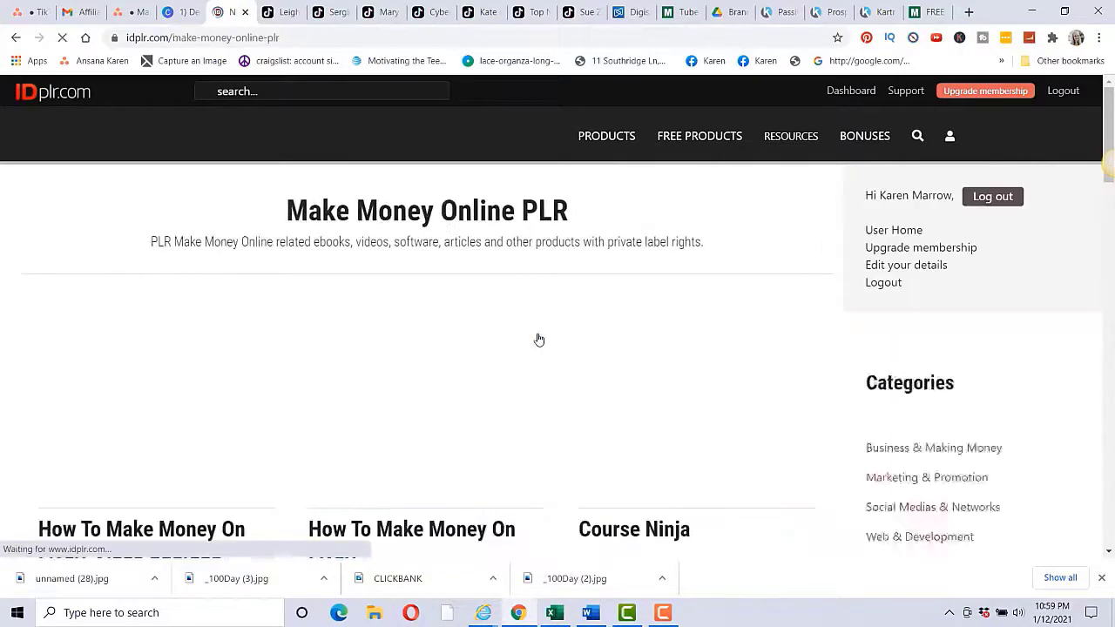
scroll(824, 342, down, 5)
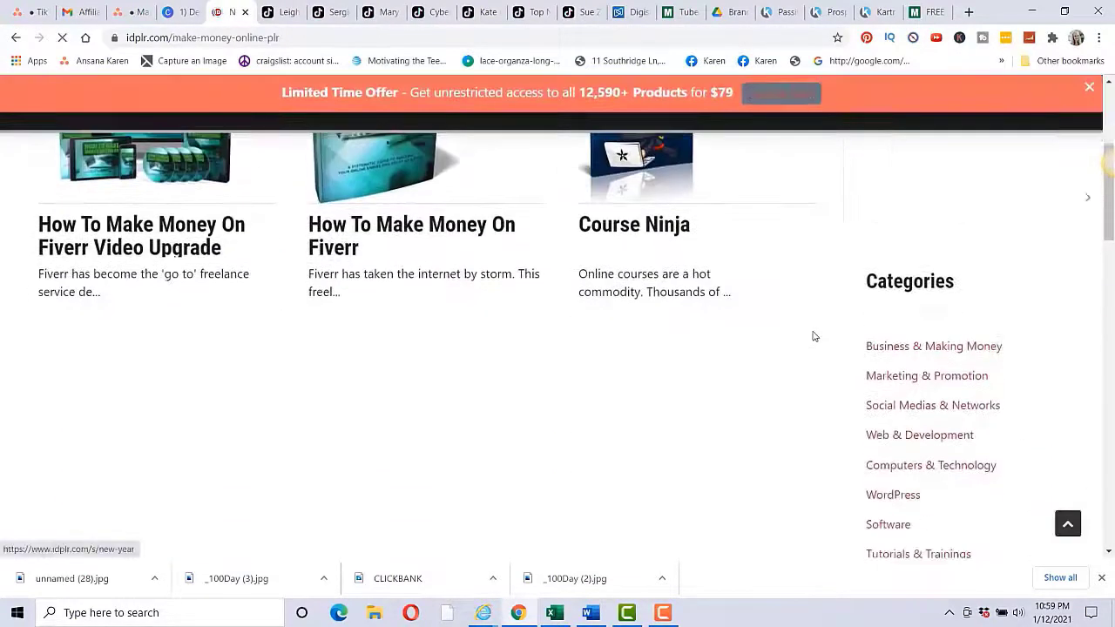
scroll(793, 328, down, 3)
scroll(772, 311, down, 5)
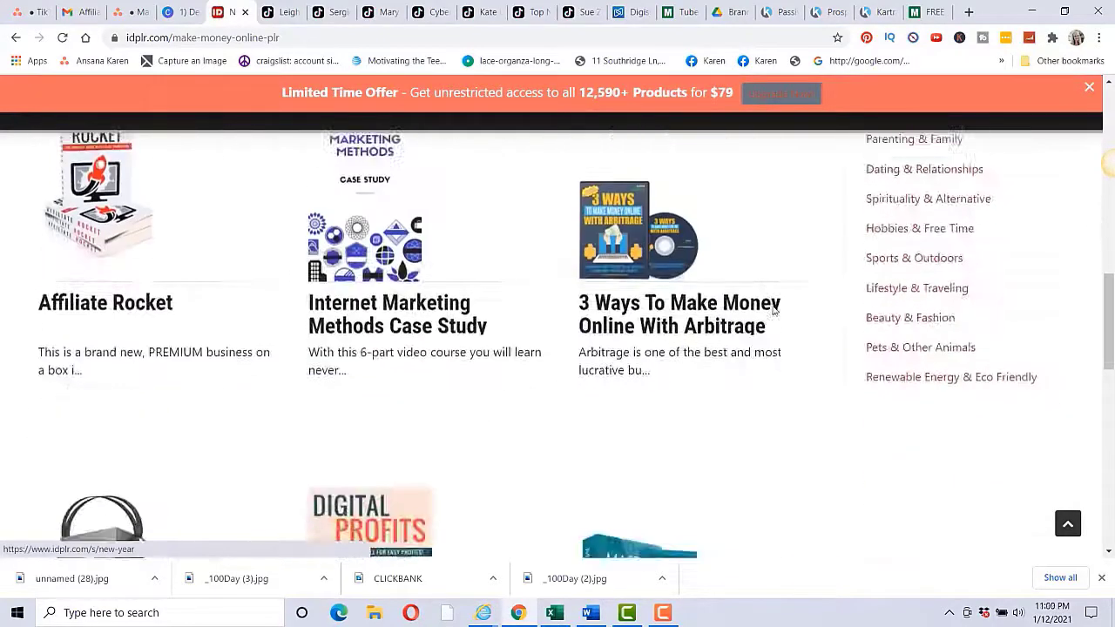
scroll(772, 308, down, 4)
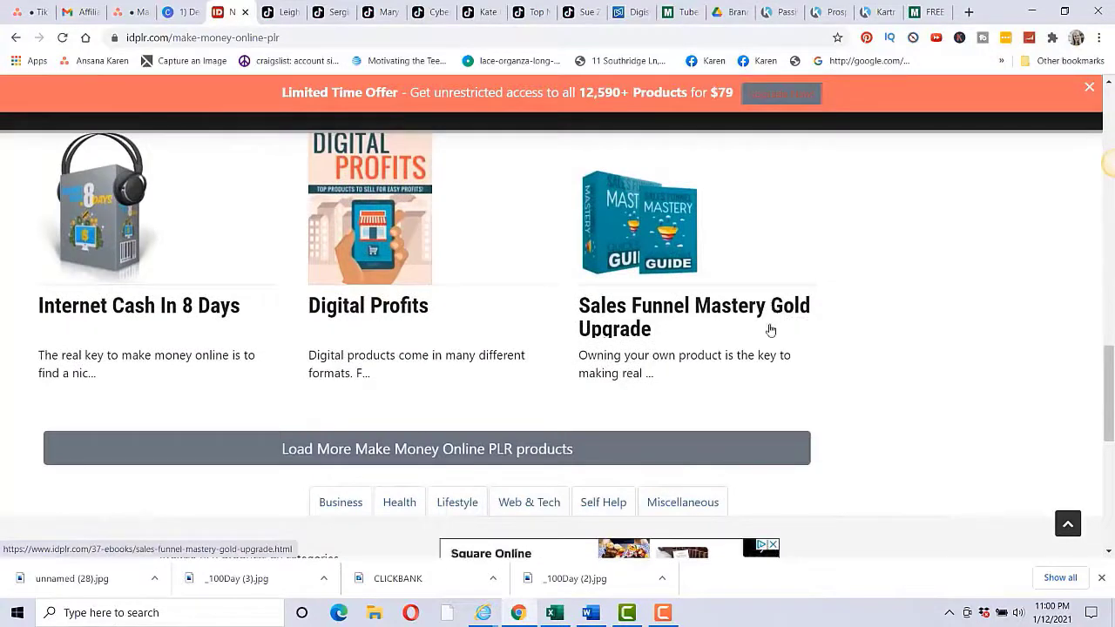
scroll(770, 324, up, 5)
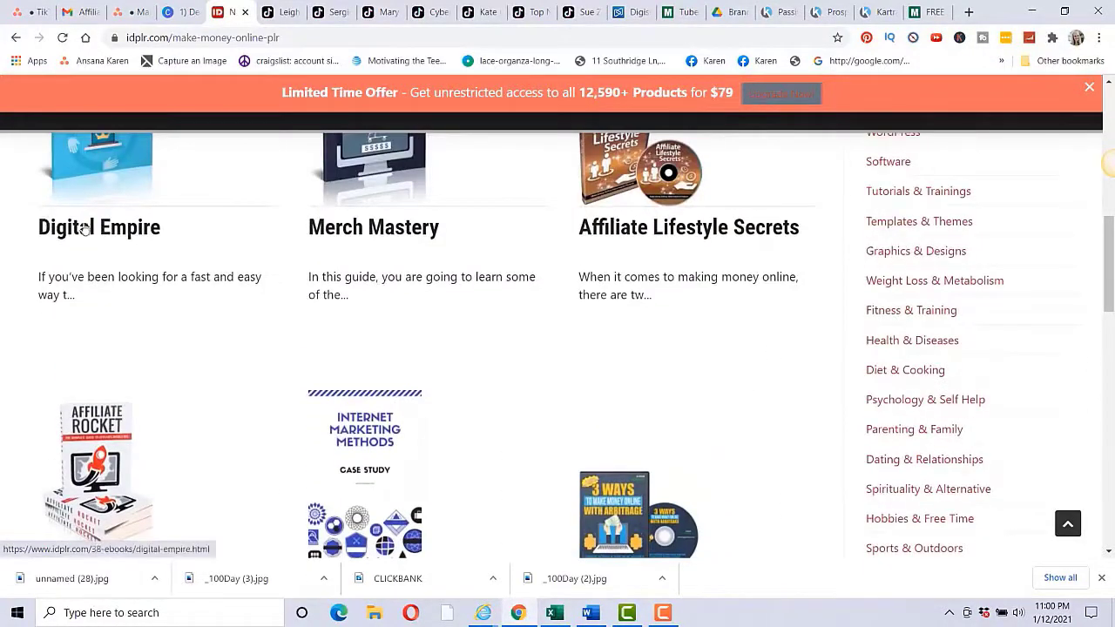
scroll(322, 318, down, 2)
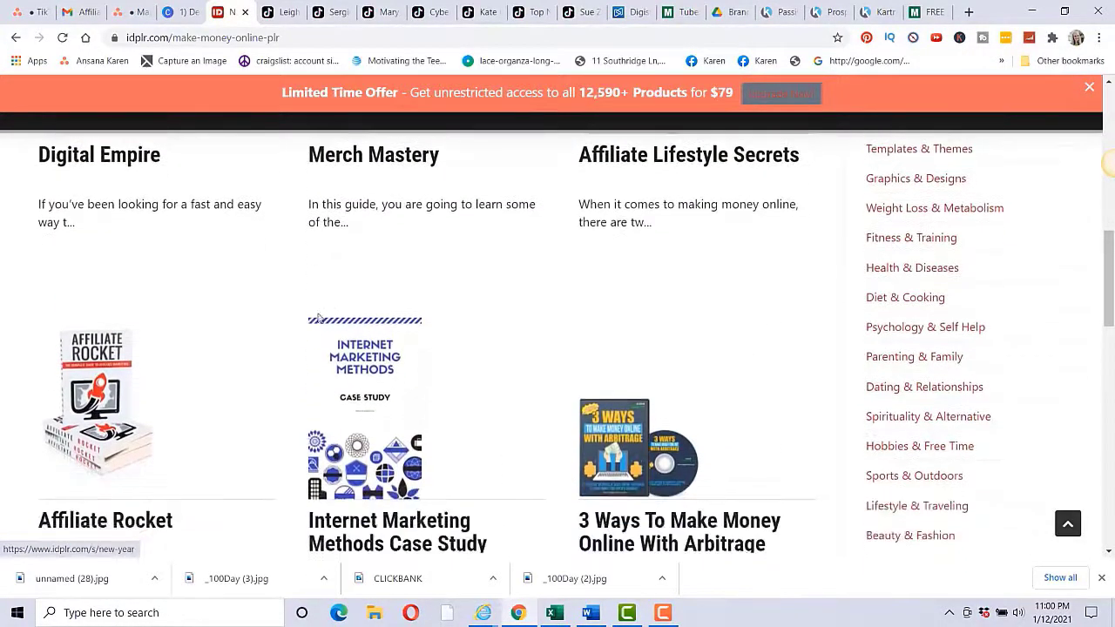
Step: Open the '3 Ways To Make Money Online With Arbitrage' product and review its Product Terms
click(733, 477)
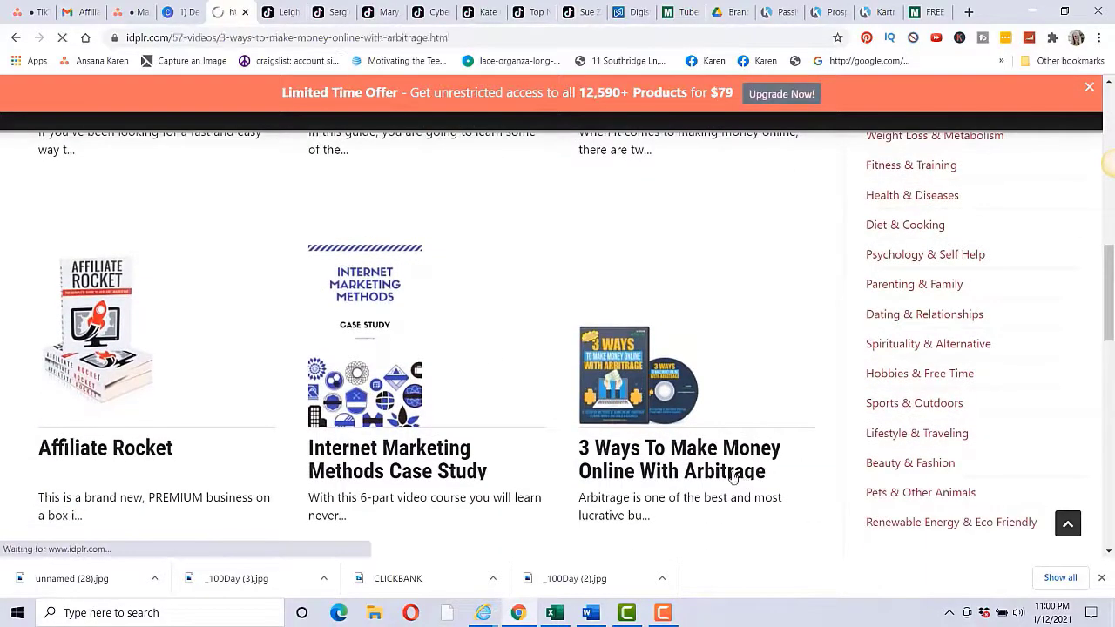
scroll(488, 373, down, 5)
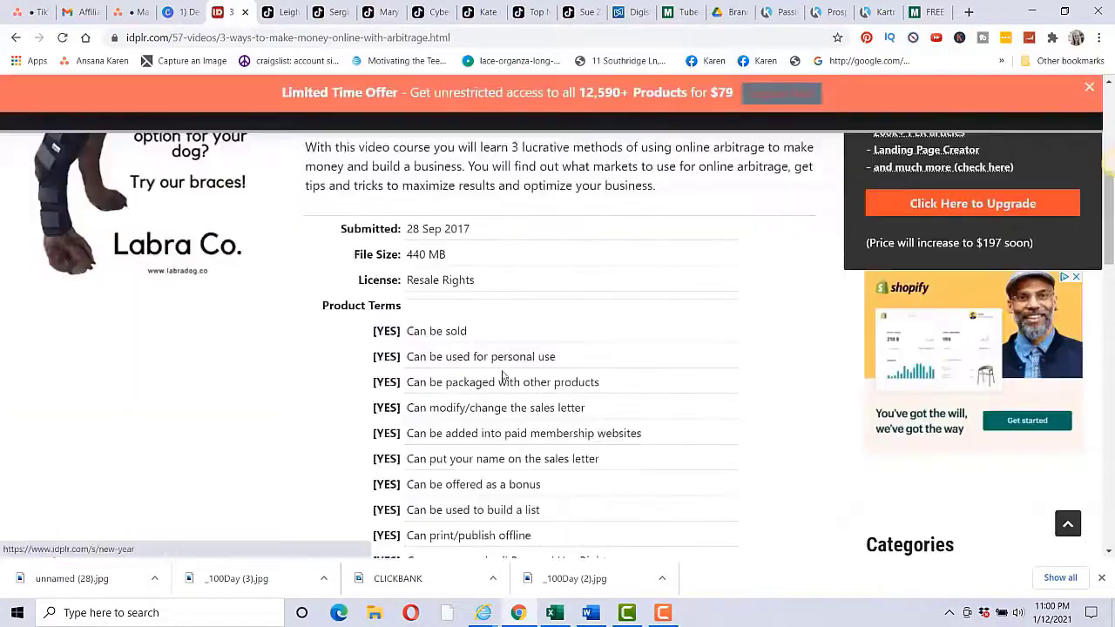
scroll(667, 413, up, 2)
scroll(667, 416, up, 4)
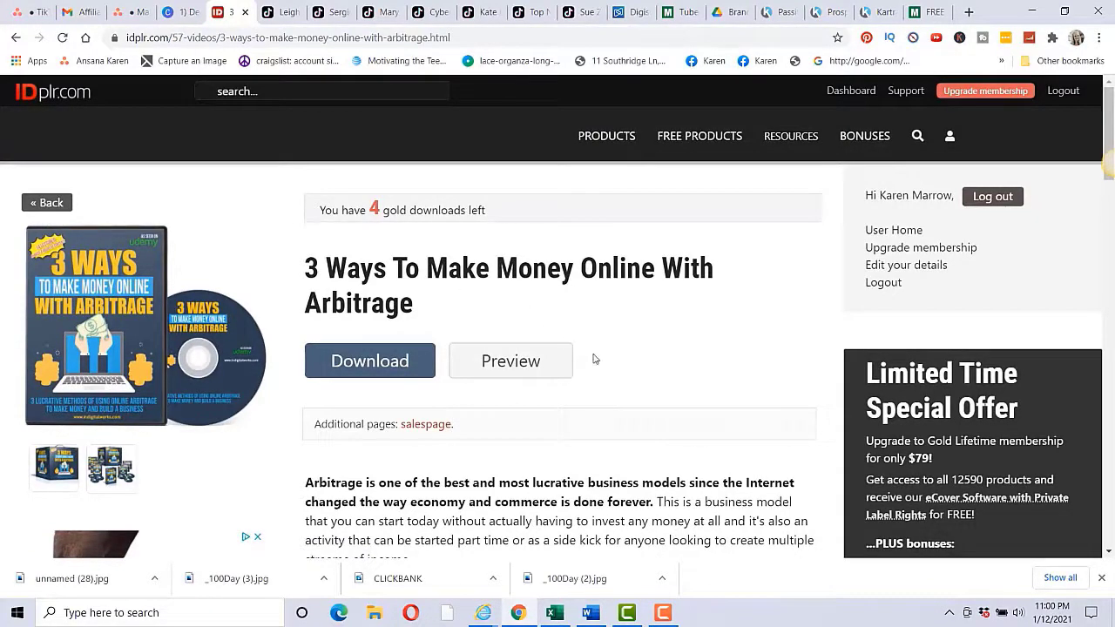
Step: Return to the Canva presentation and advance to the step 3 lead capture page slide
key(ctrl+shift+Tab)
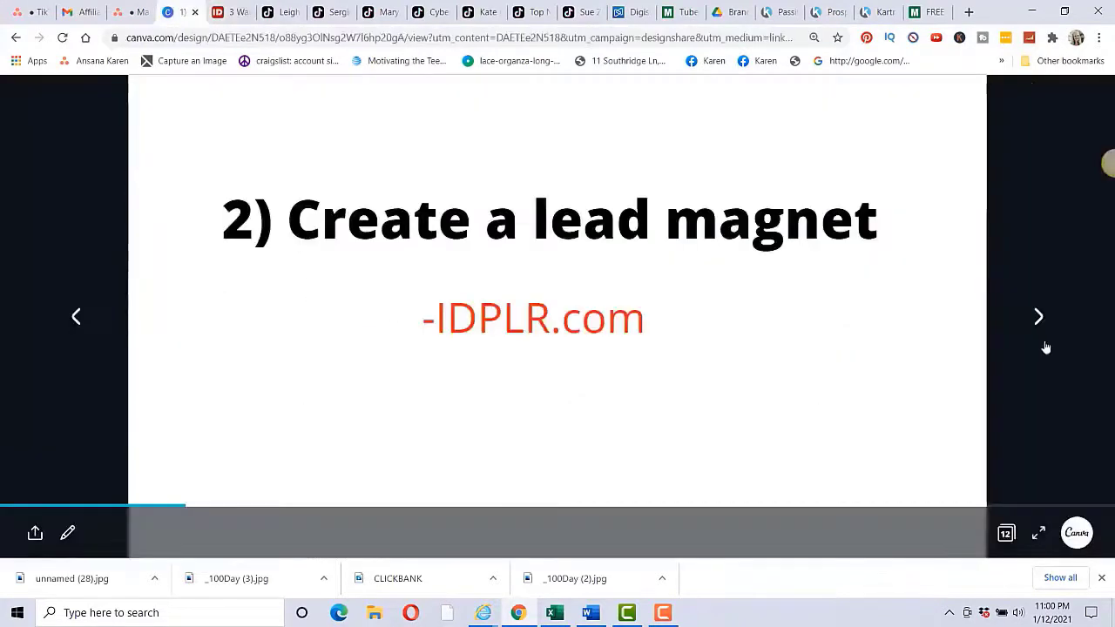
click(1037, 321)
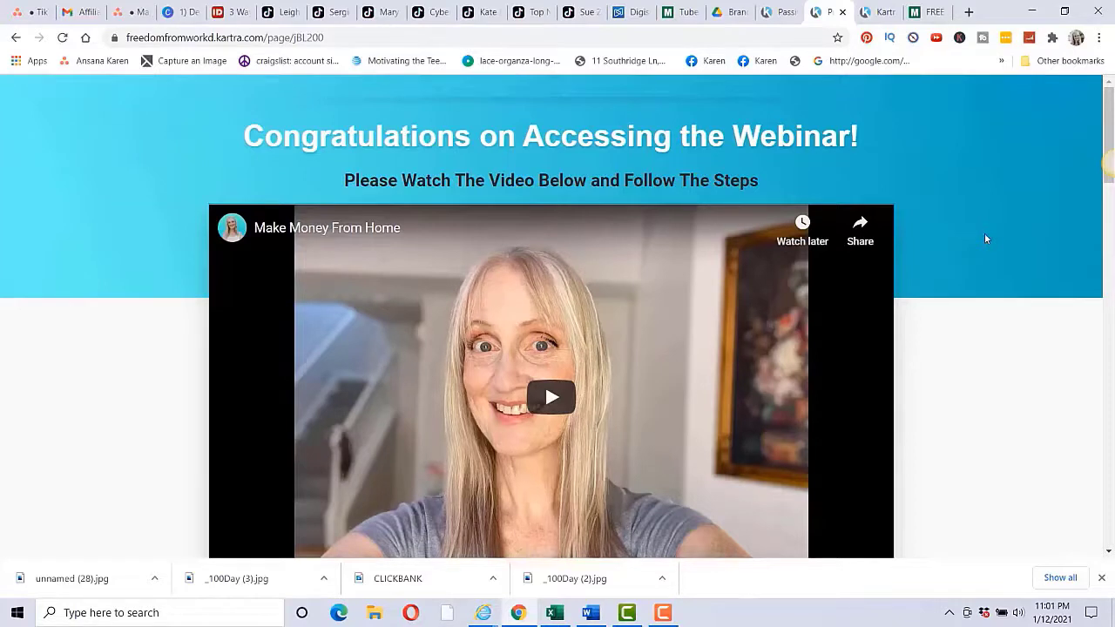
scroll(958, 253, down, 1)
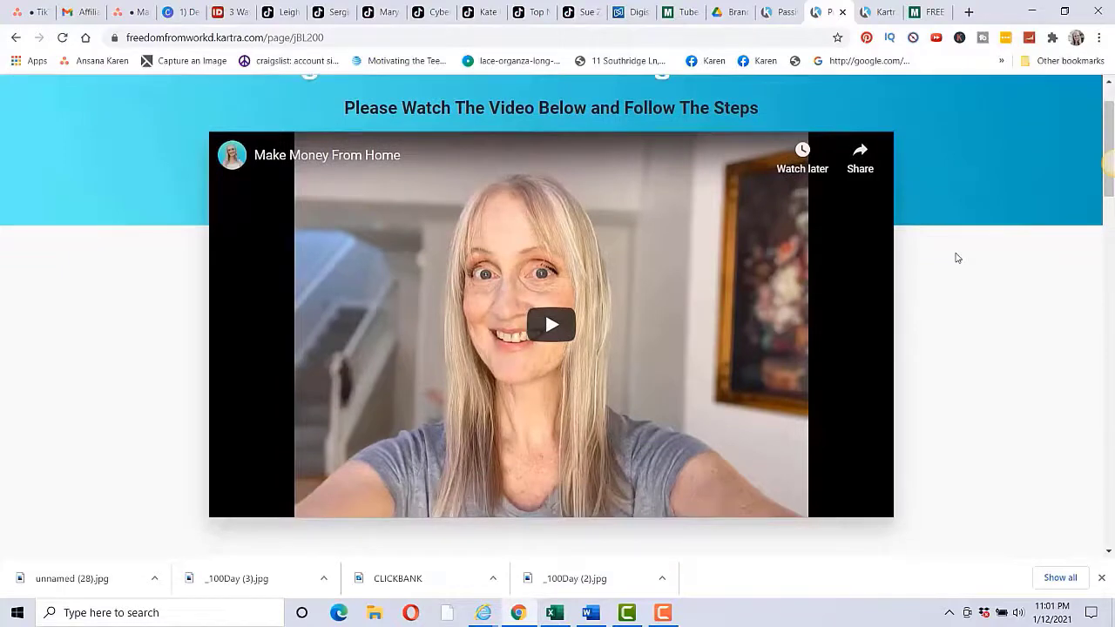
scroll(956, 258, down, 5)
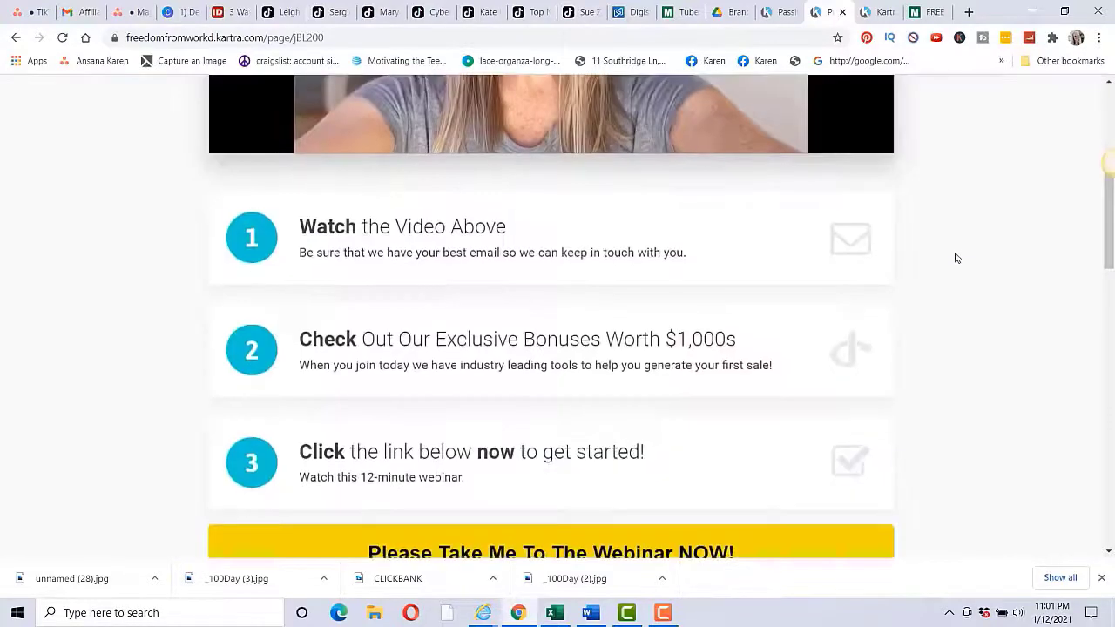
scroll(958, 290, down, 1)
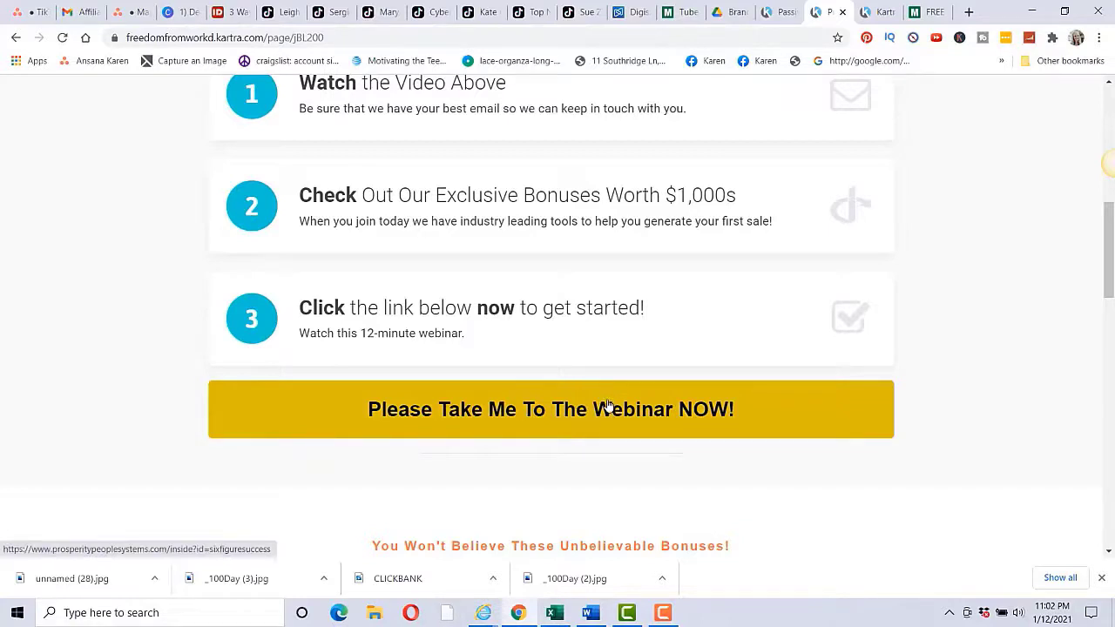
scroll(965, 399, down, 2)
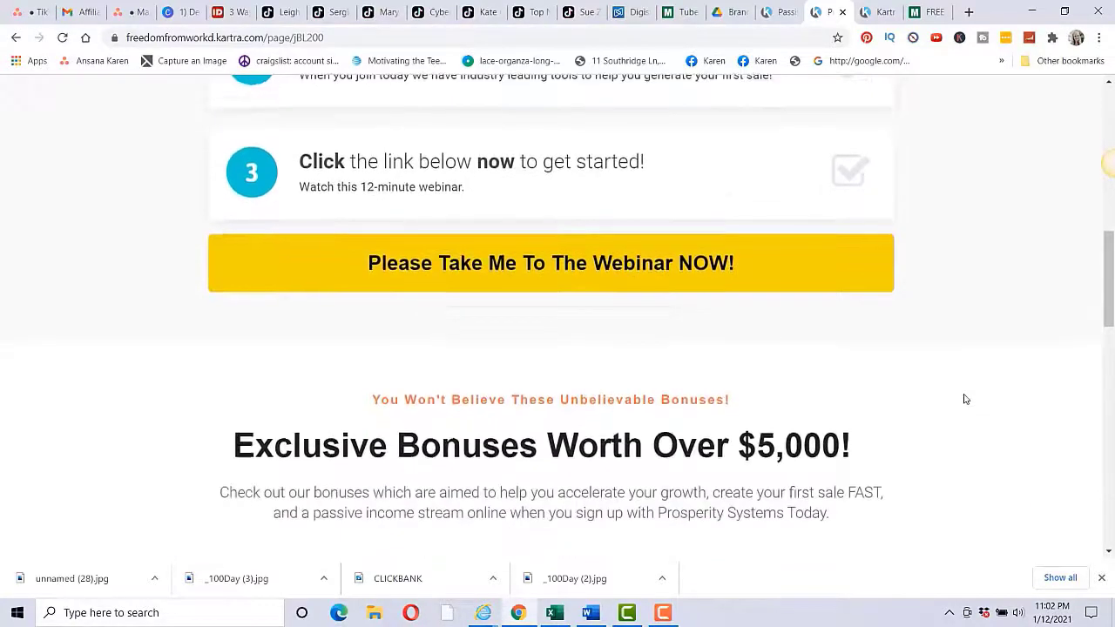
scroll(965, 399, down, 7)
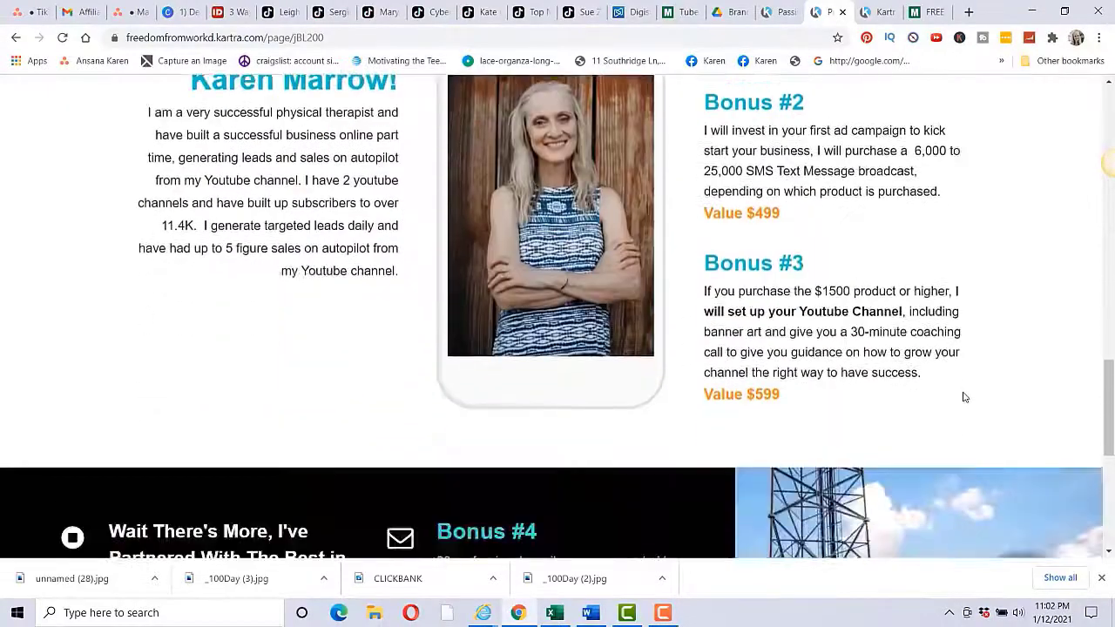
scroll(964, 398, down, 5)
scroll(966, 394, up, 4)
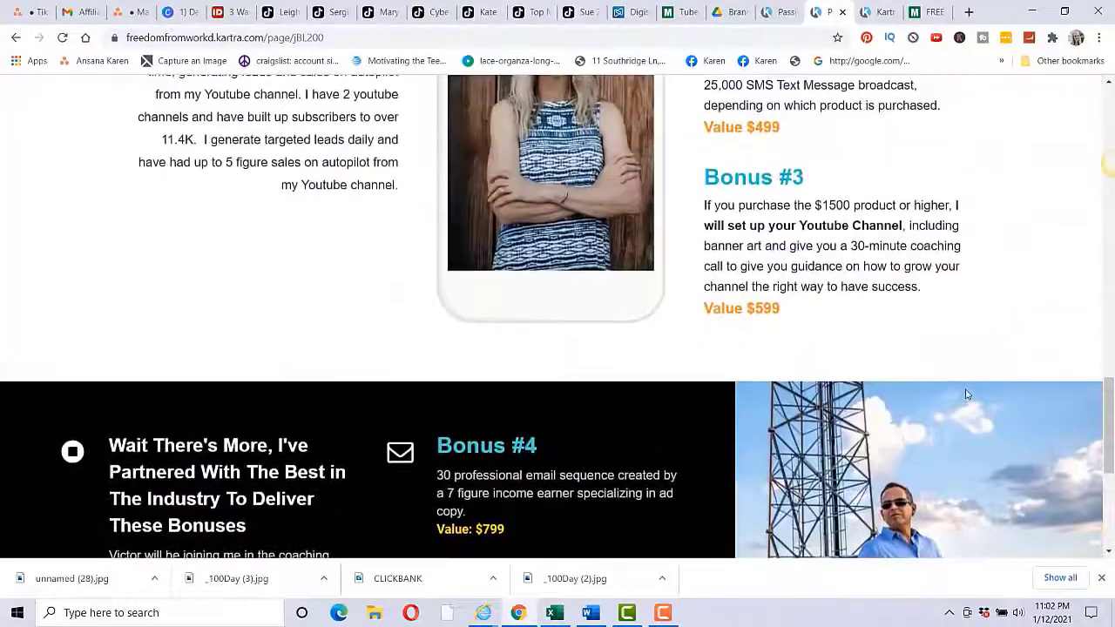
scroll(965, 395, up, 11)
scroll(871, 400, down, 2)
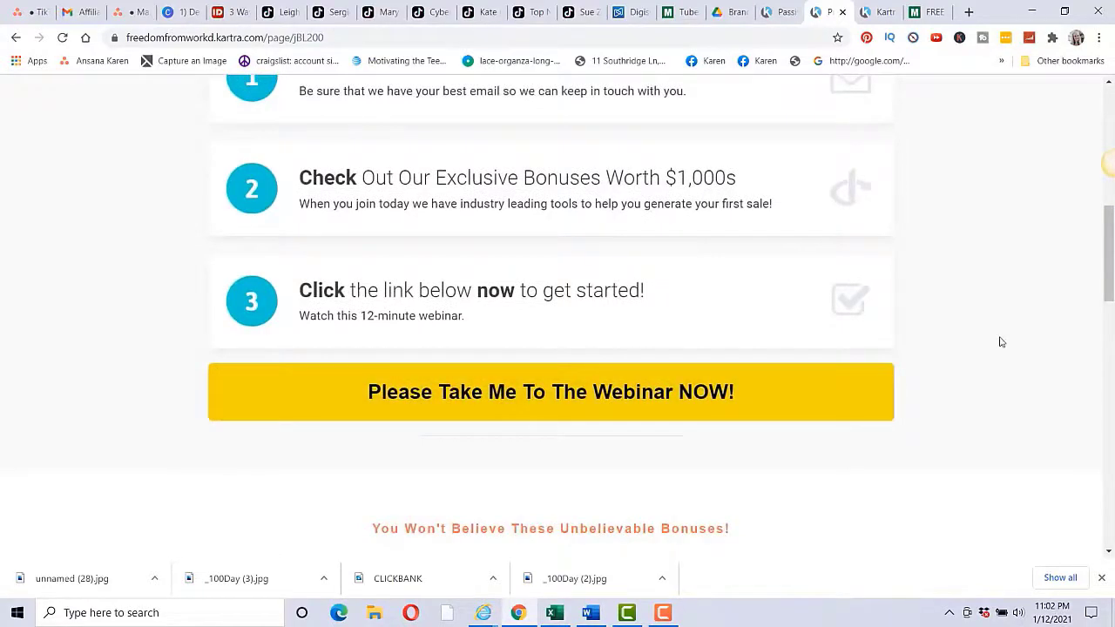
Step: Back in Canva, advance past the email follow-up and targeted traffic slides to 'Example…'
click(183, 13)
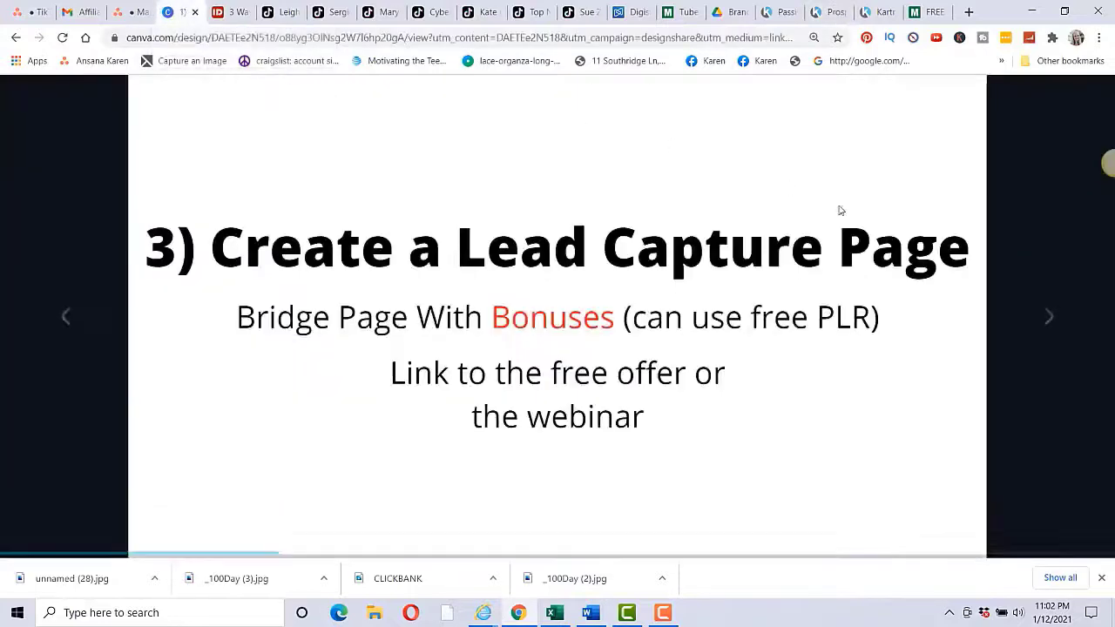
click(1040, 317)
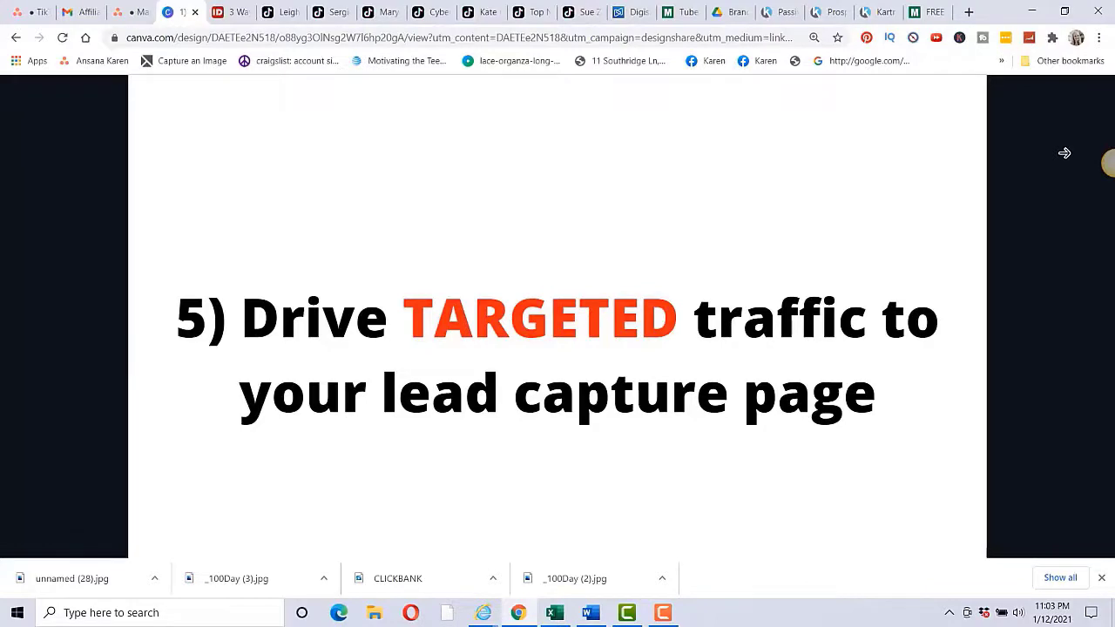
click(1040, 315)
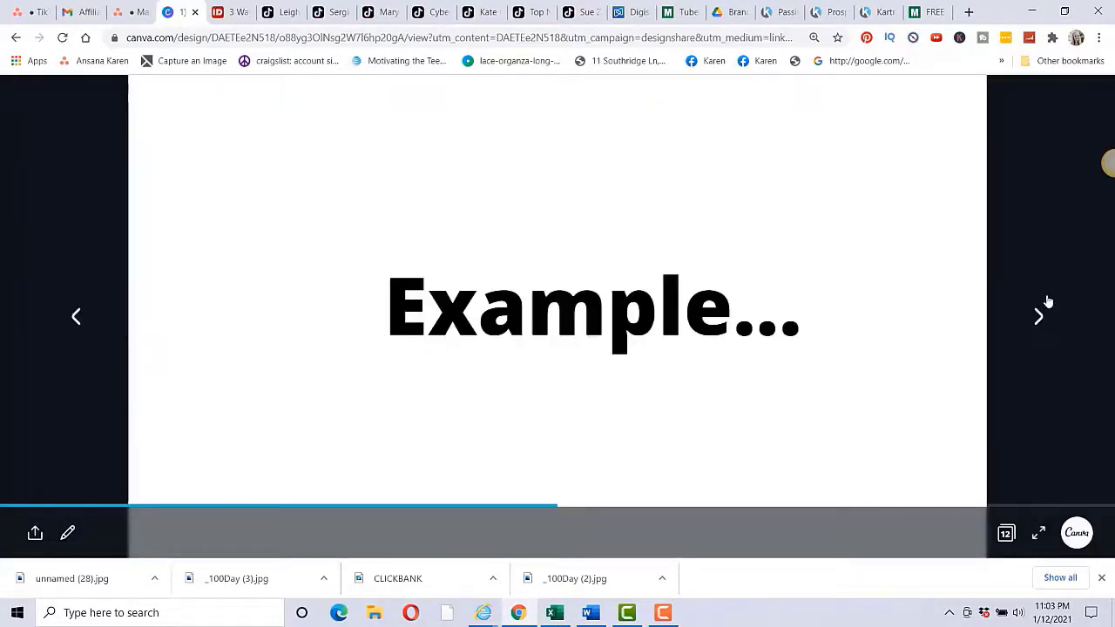
Step: Check the Tube Mastery page, then scroll the Digistore24 marketplace to the Tube Mastery offer
click(685, 14)
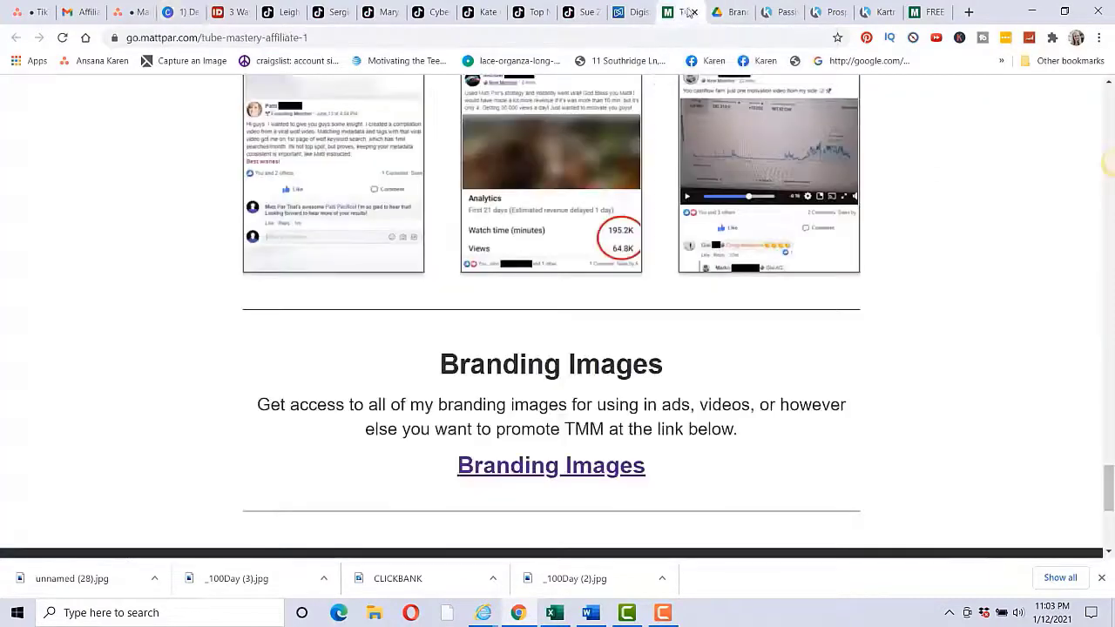
click(612, 12)
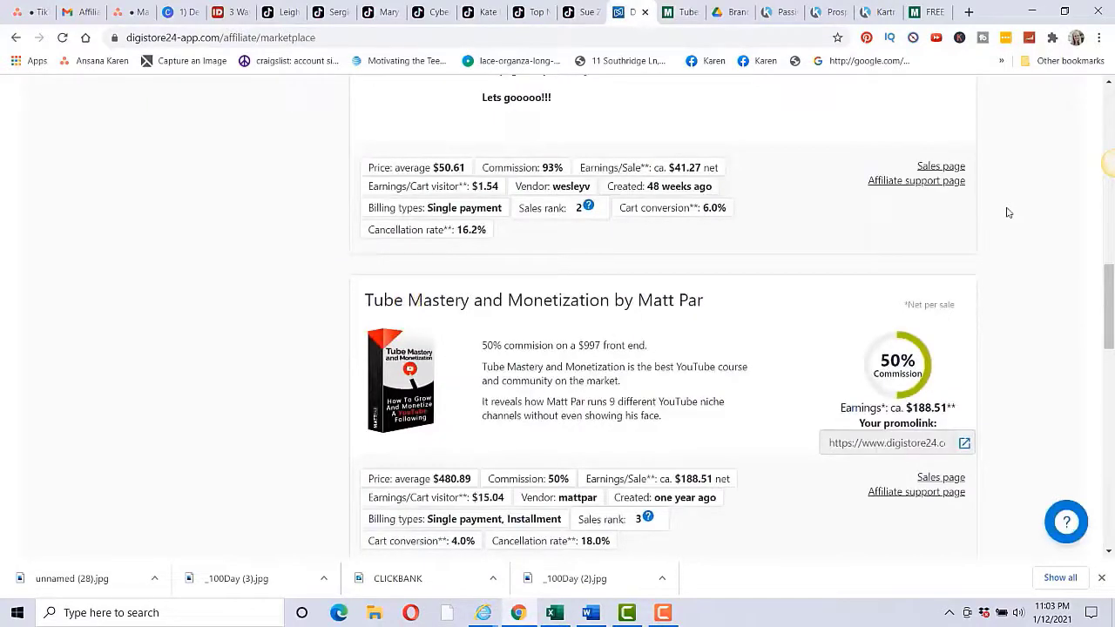
scroll(971, 219, up, 10)
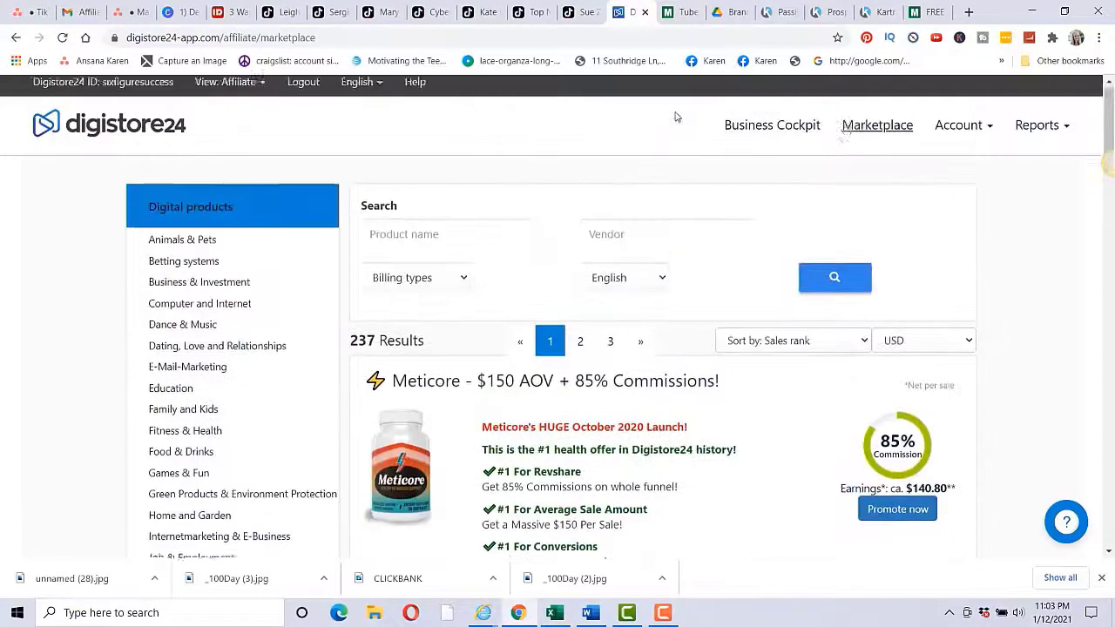
scroll(903, 208, down, 5)
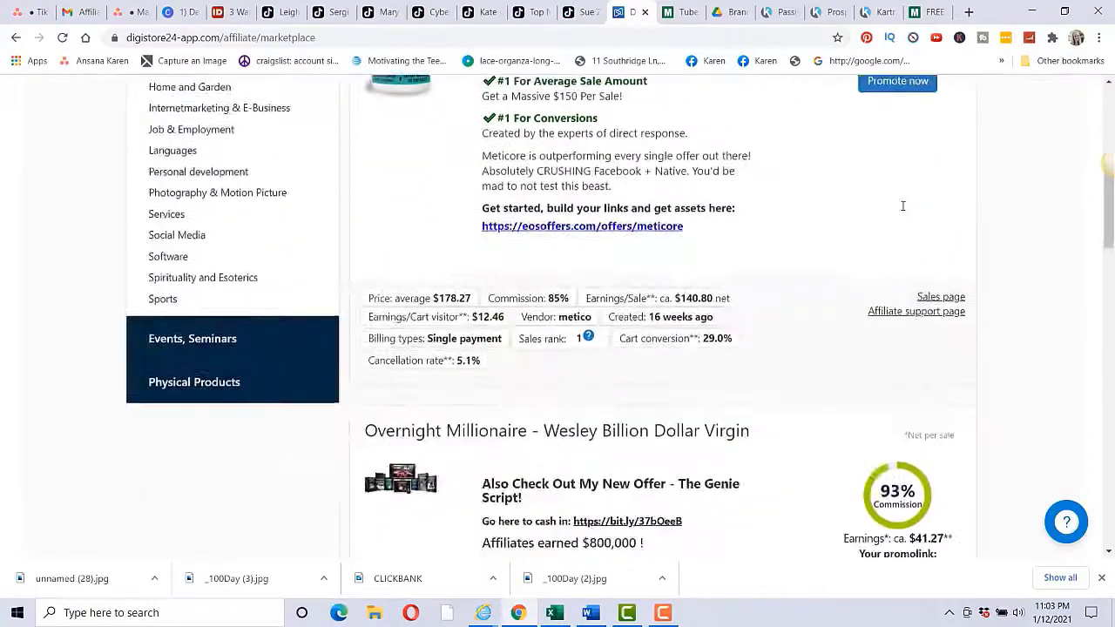
scroll(903, 206, down, 10)
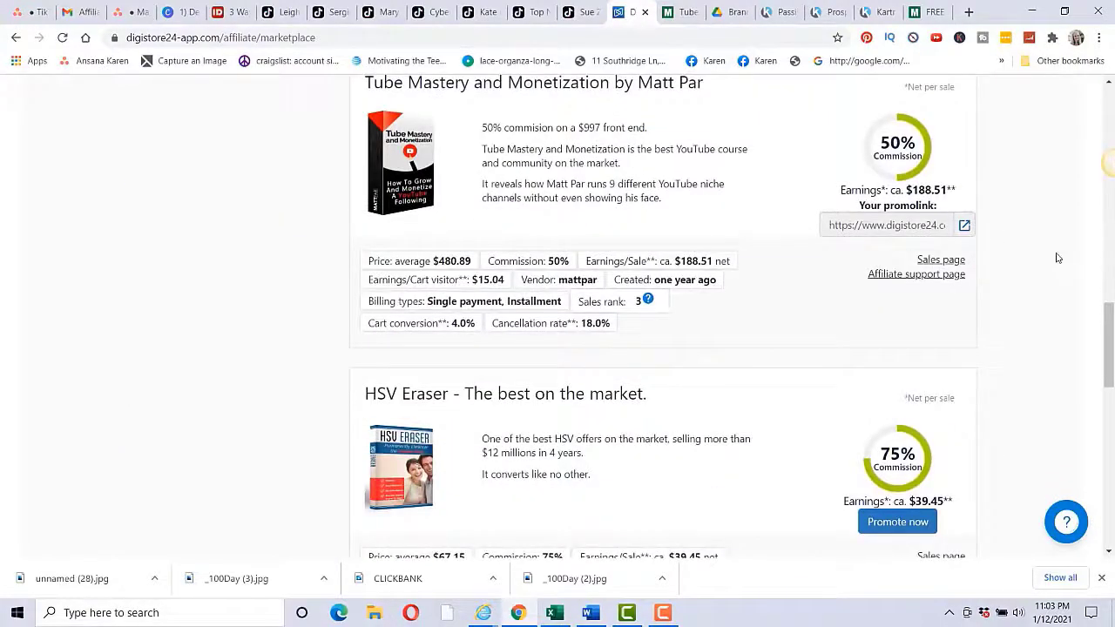
scroll(977, 305, up, 1)
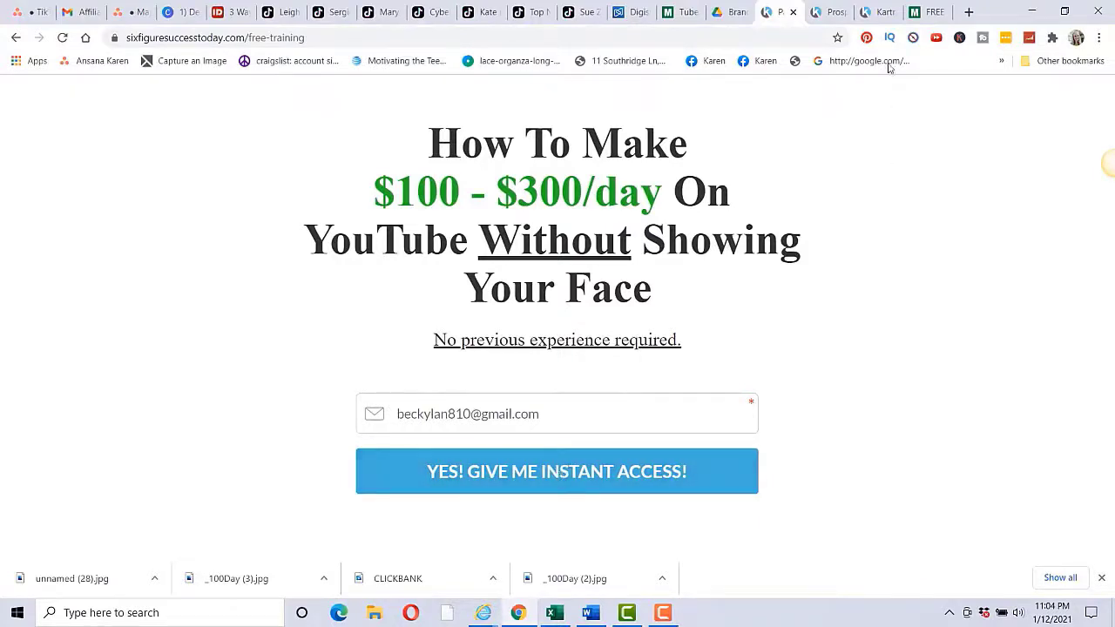
click(926, 12)
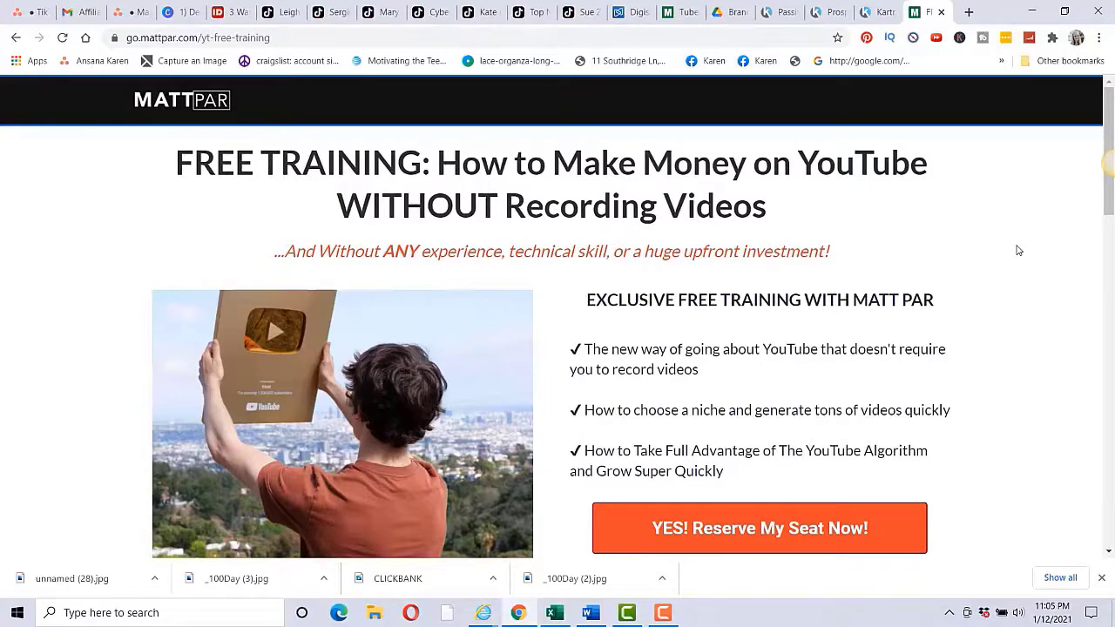
key(ctrl+shift+Tab)
key(ctrl+shift+Tab)
scroll(974, 263, down, 1)
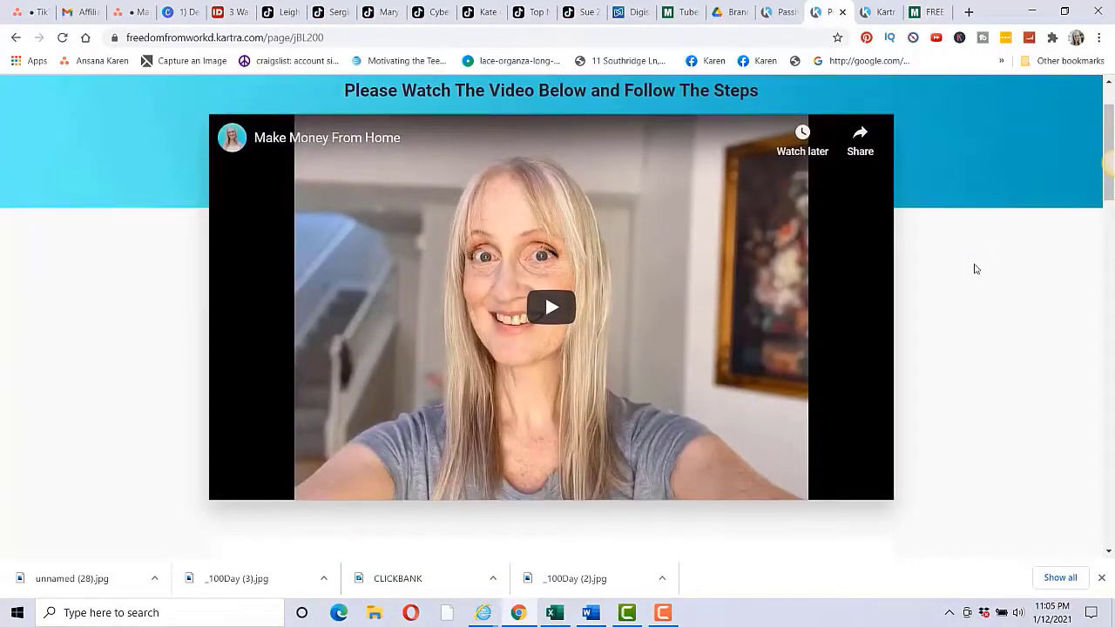
scroll(982, 287, down, 2)
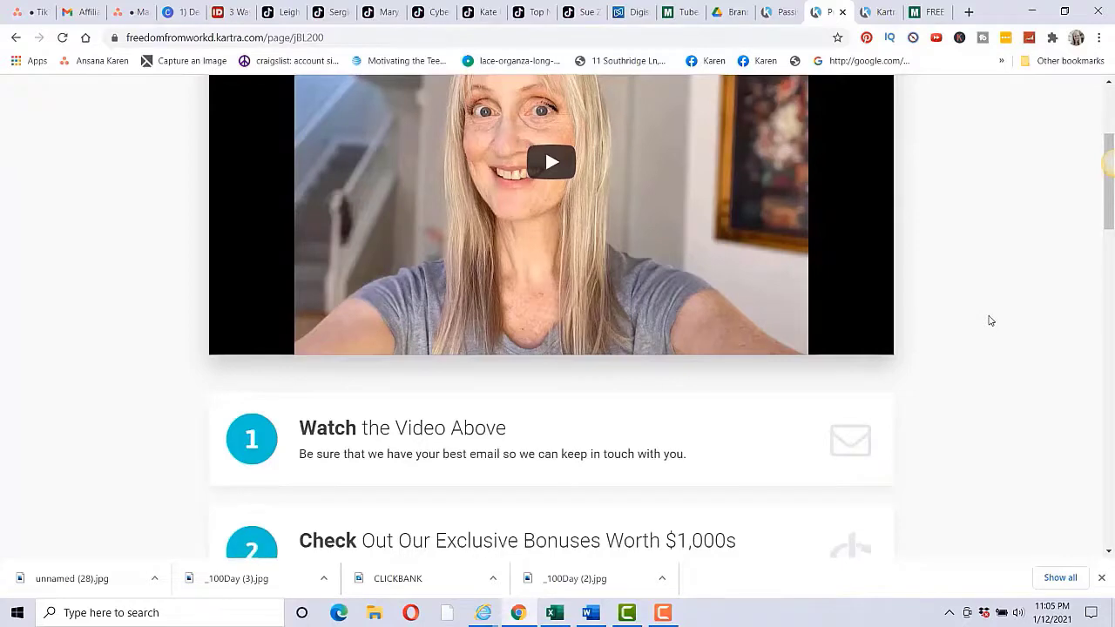
scroll(989, 319, down, 4)
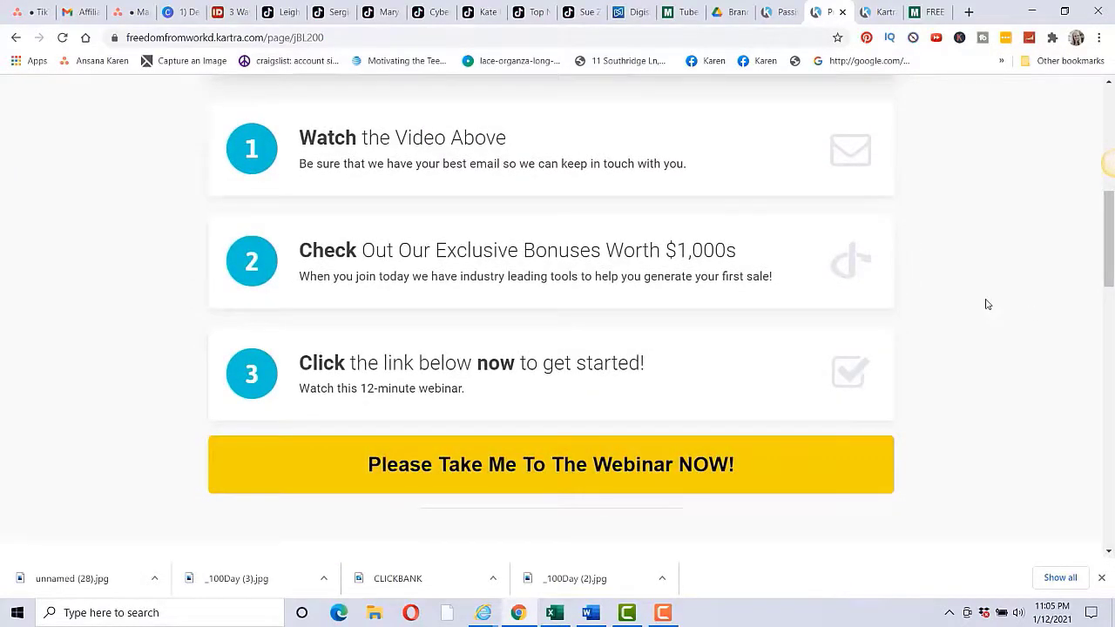
scroll(1004, 299, up, 5)
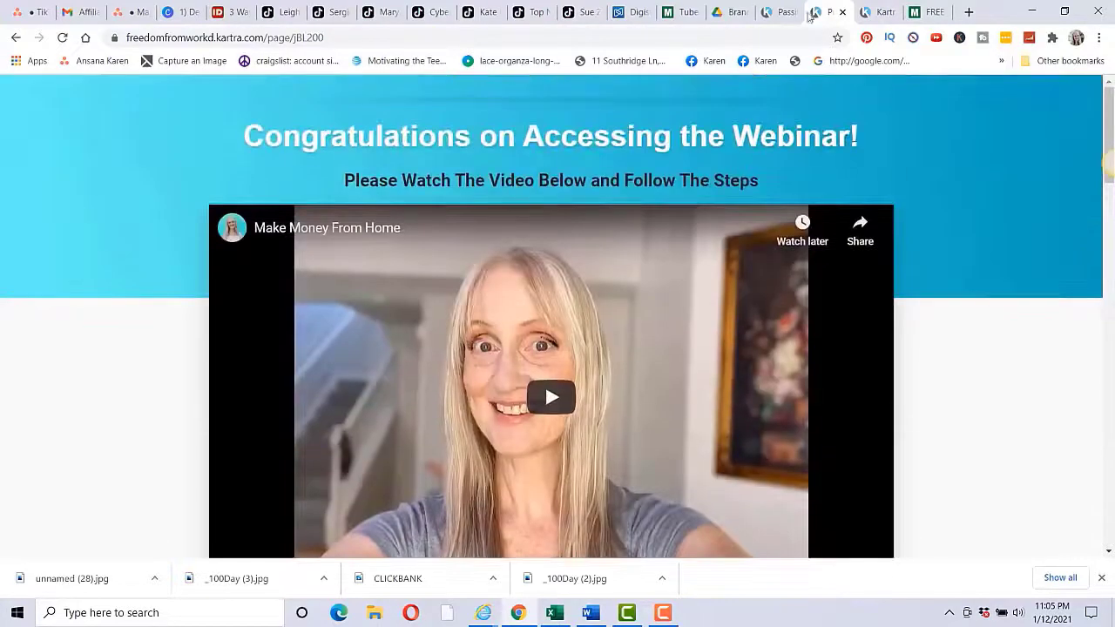
Step: Open the Email Follow Up 1 step in Kartra's sequence editor and scroll its settings
click(781, 12)
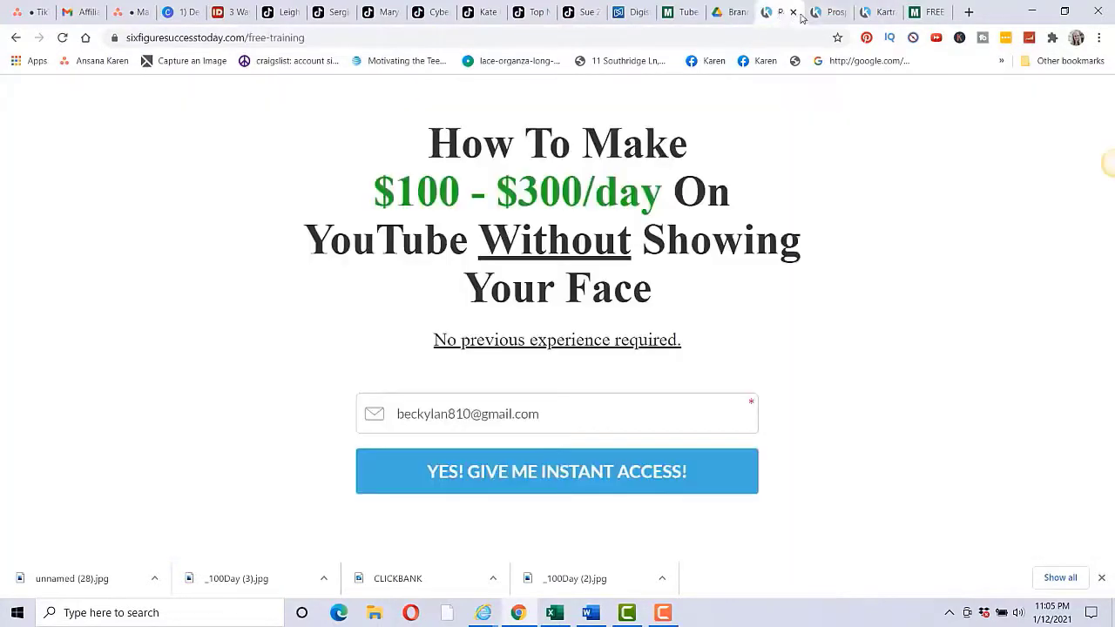
click(876, 12)
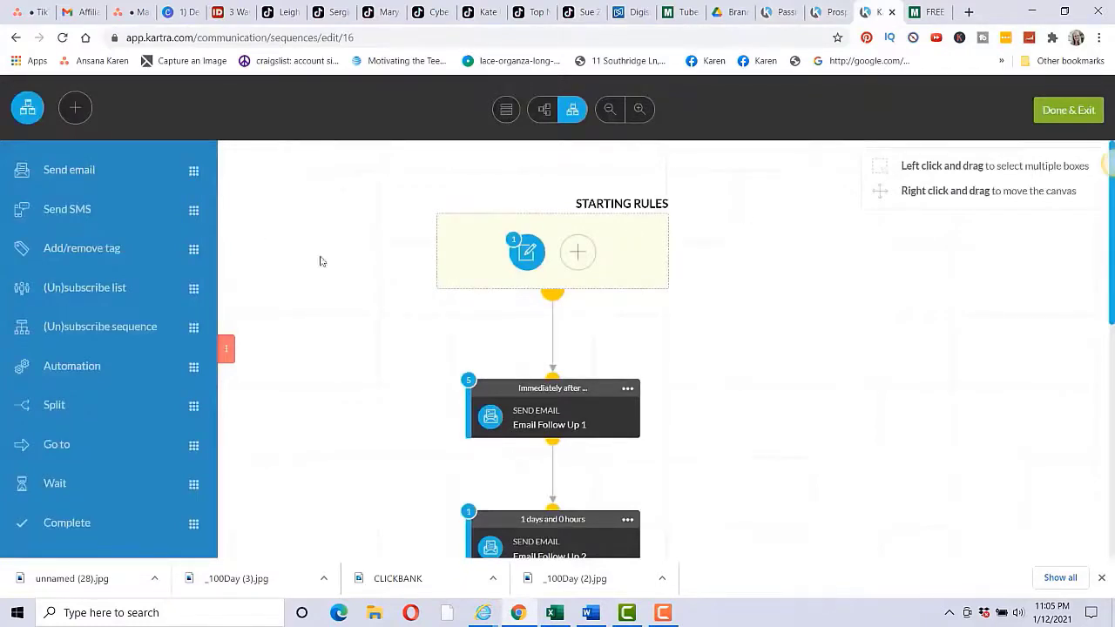
mouse_move(553, 423)
scroll(819, 367, down, 1)
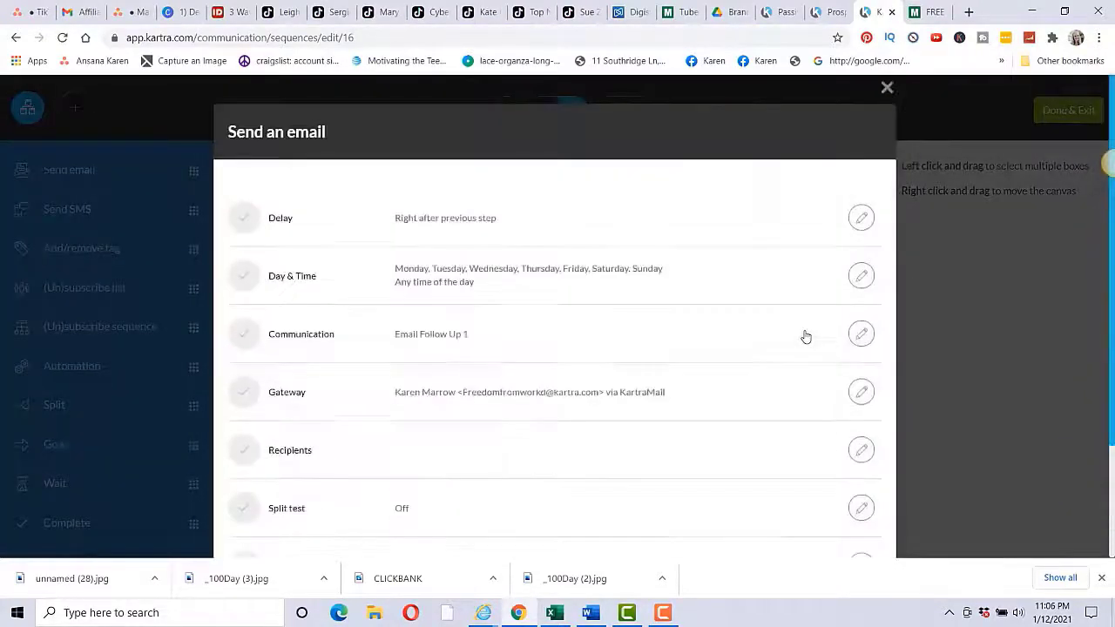
scroll(806, 337, down, 2)
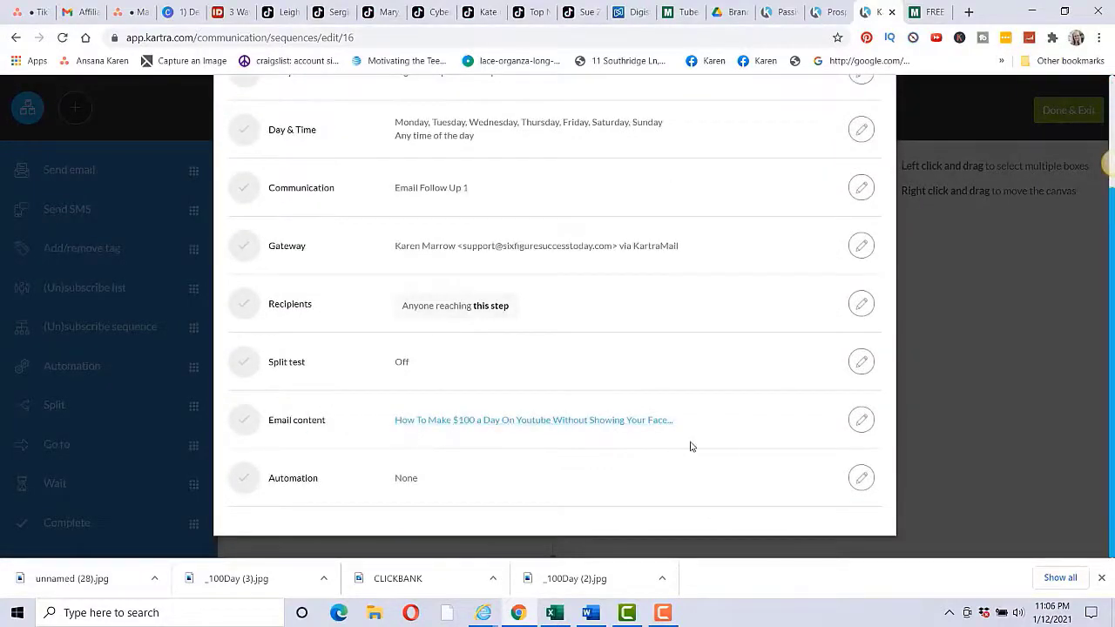
Step: Open the first follow-up email's body and read down to its 'Check back tomorrow...' closing
click(861, 420)
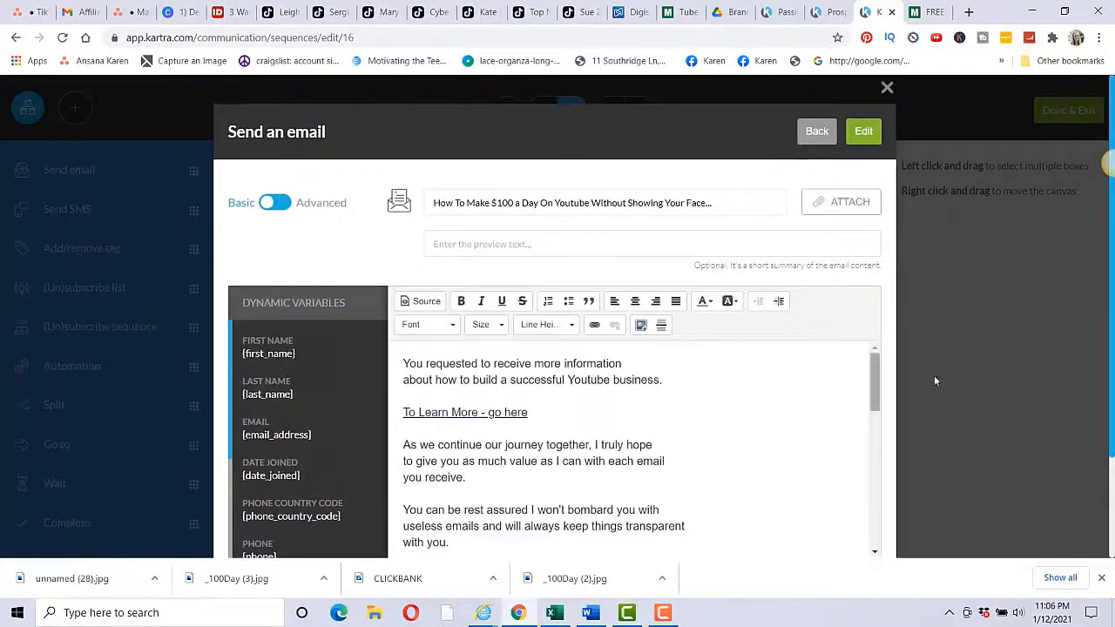
scroll(816, 333, down, 2)
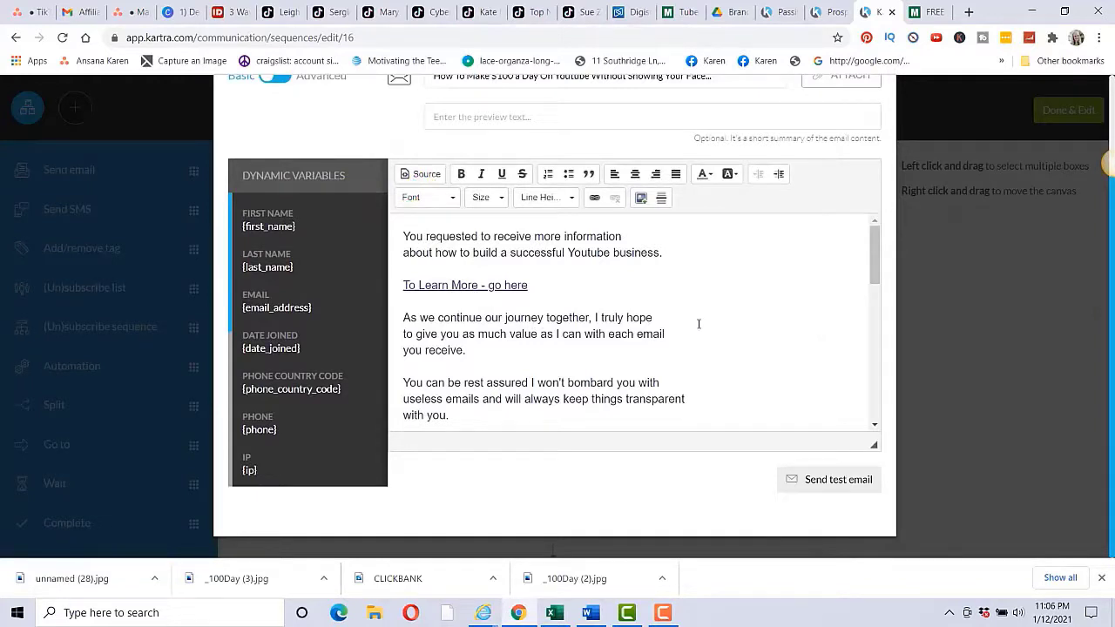
scroll(699, 324, down, 1)
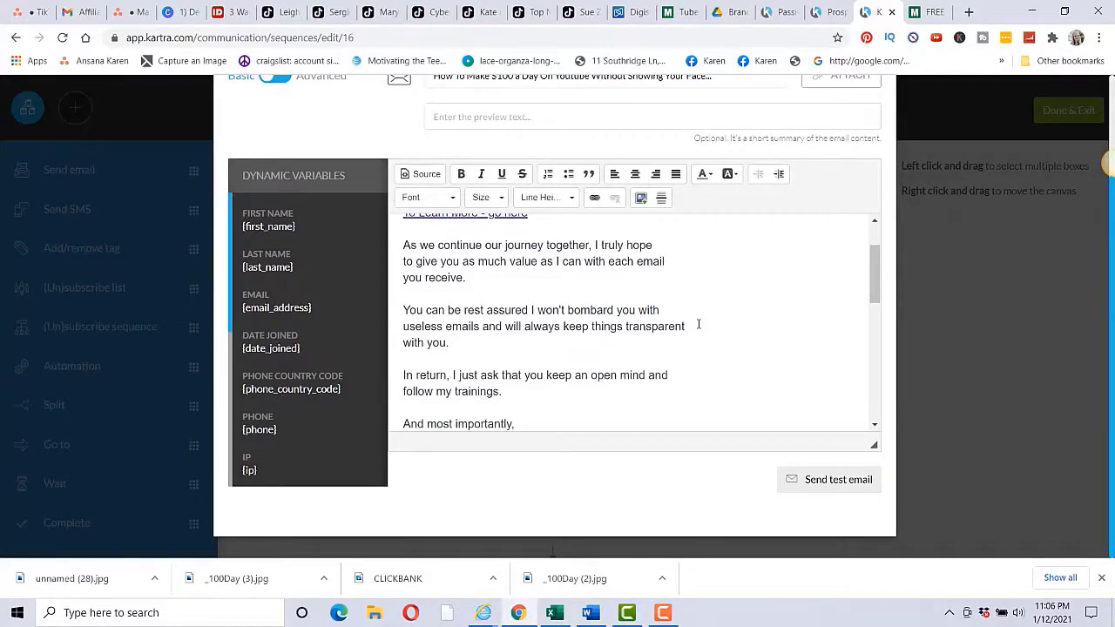
scroll(698, 324, down, 1)
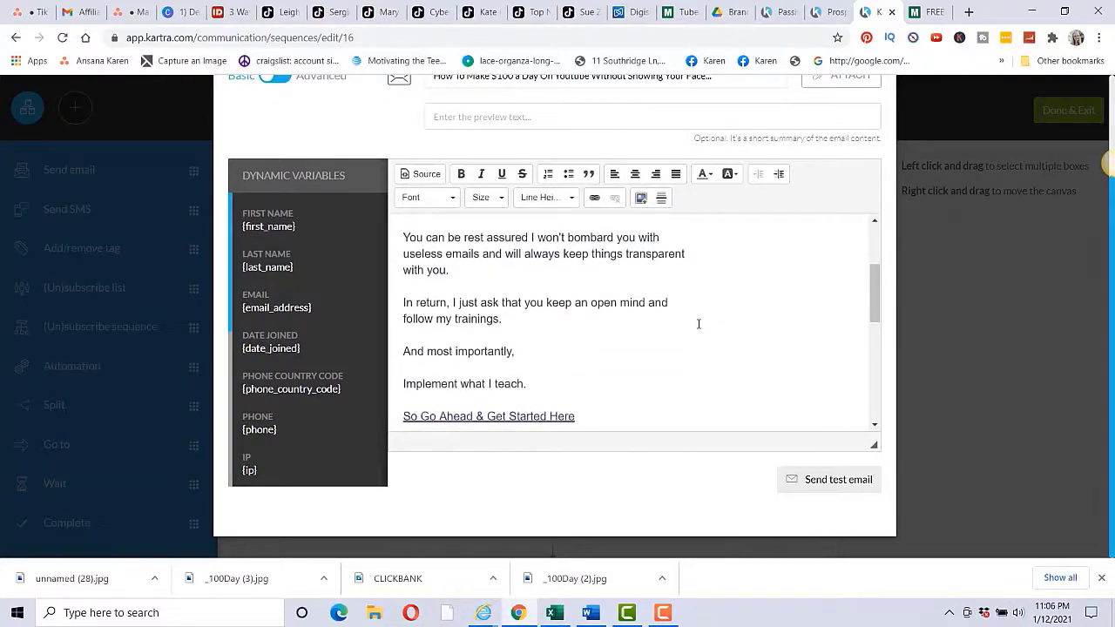
scroll(698, 324, down, 1)
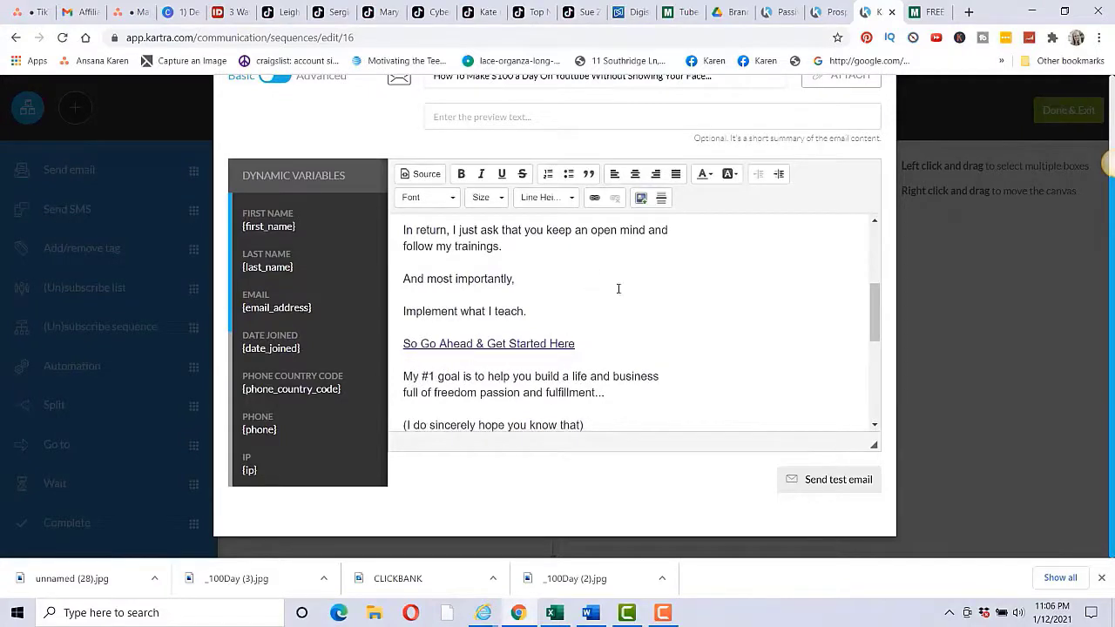
scroll(662, 319, down, 1)
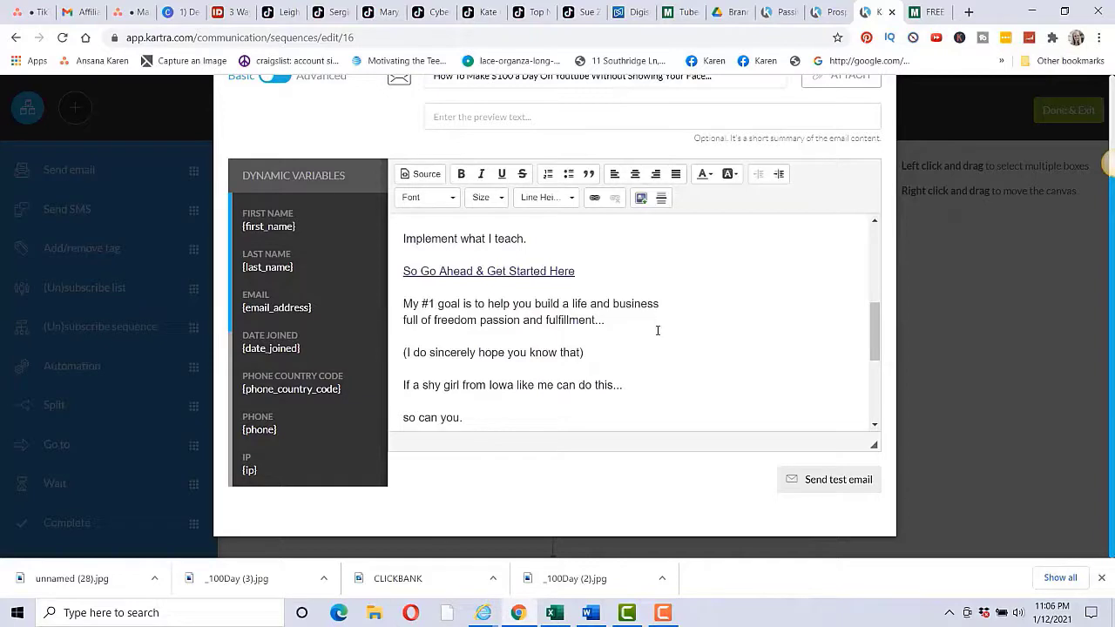
scroll(658, 330, down, 1)
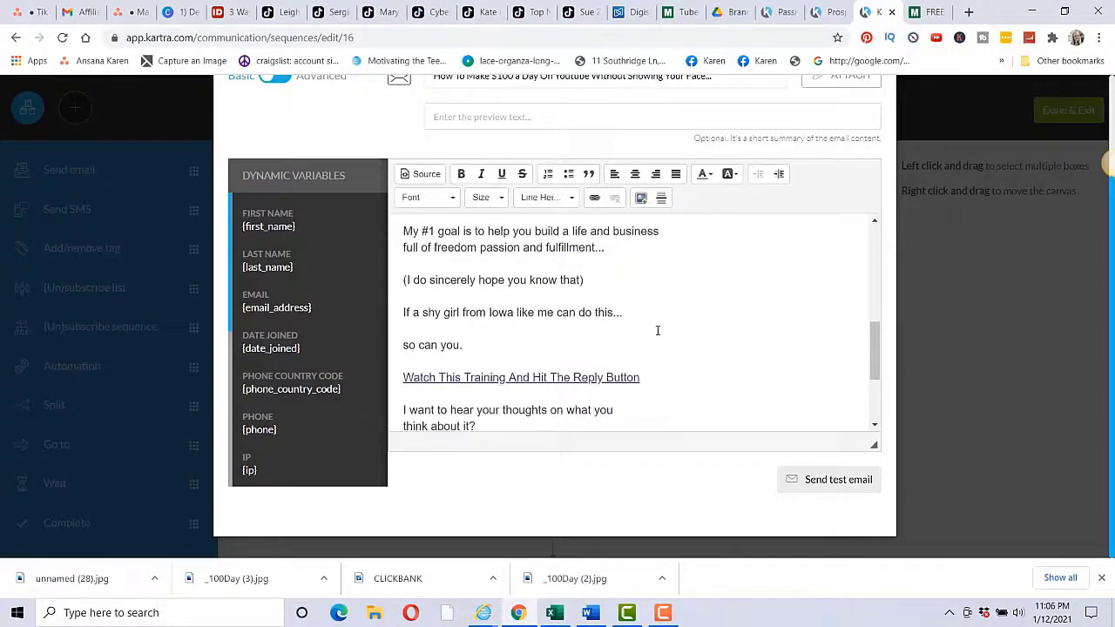
scroll(658, 330, down, 2)
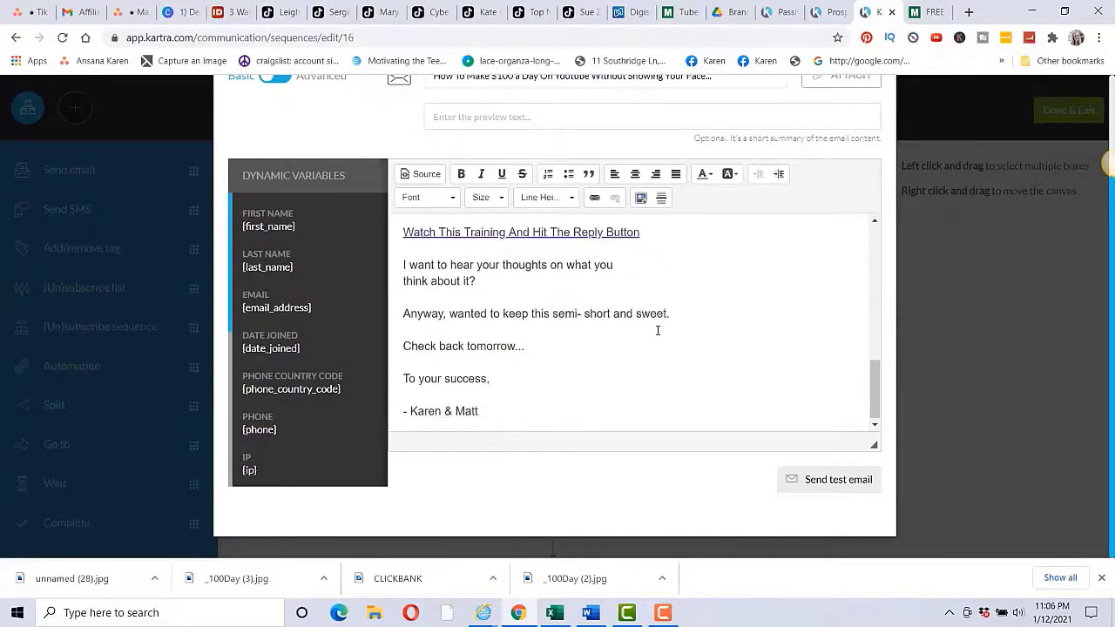
scroll(658, 330, up, 1)
scroll(645, 331, down, 2)
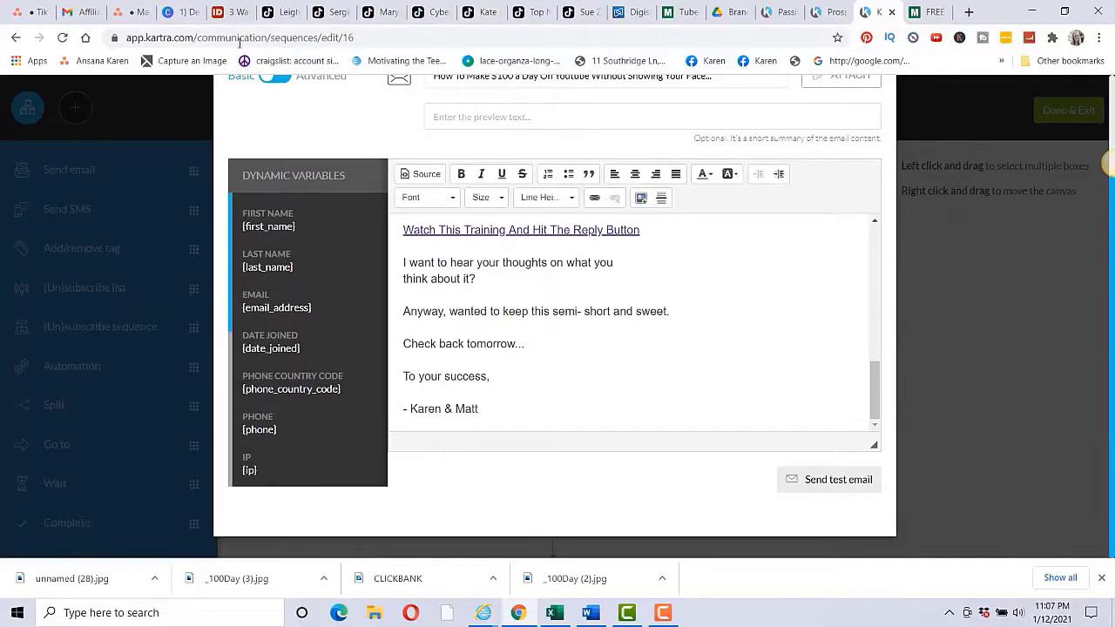
Step: Advance the Canva slides through Traffic Source to Learn - Do - Teach, then open Matt Par's training page
click(182, 15)
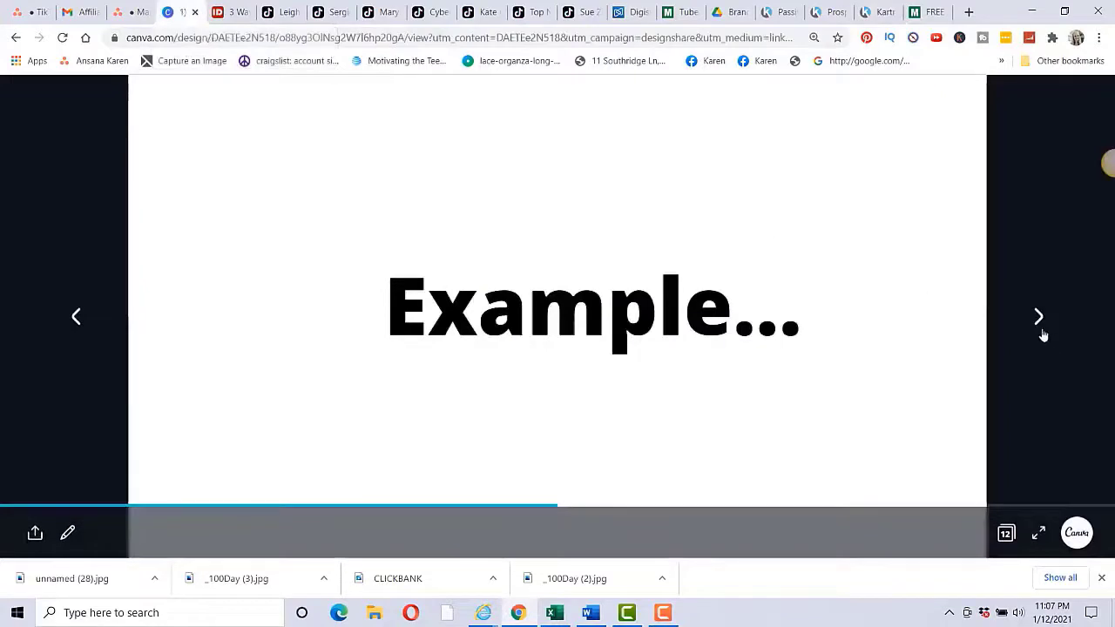
click(1043, 335)
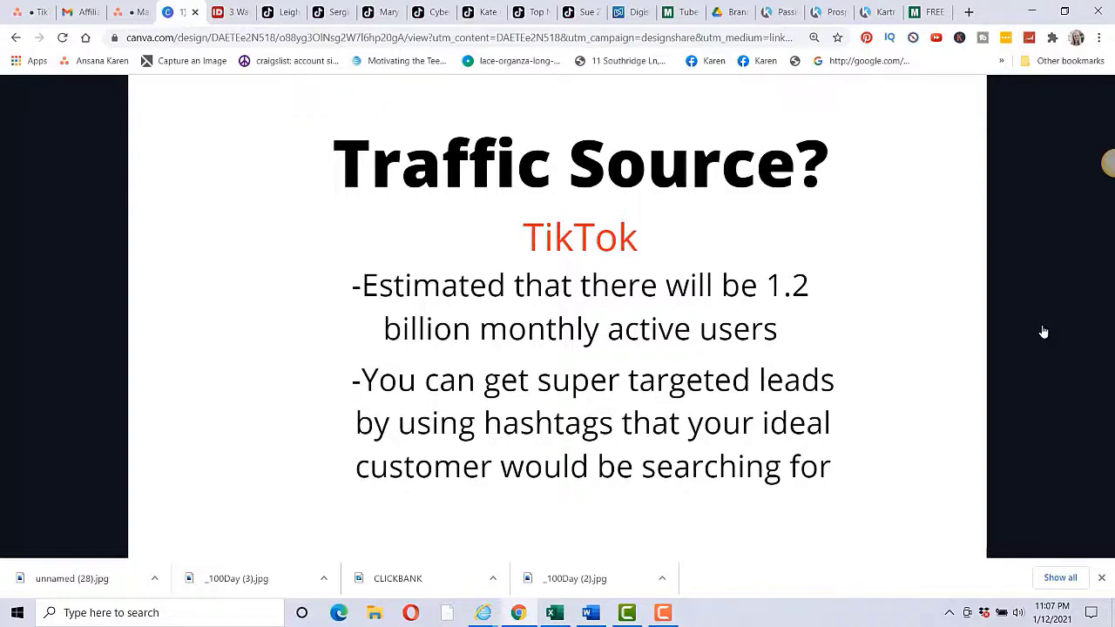
click(1038, 319)
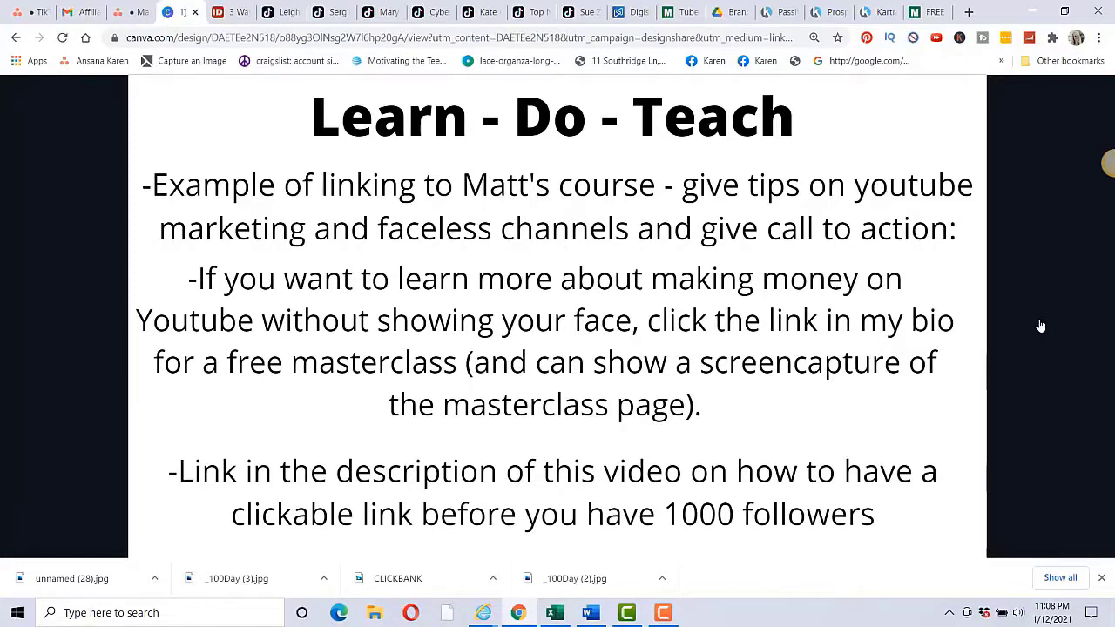
key(ctrl+9)
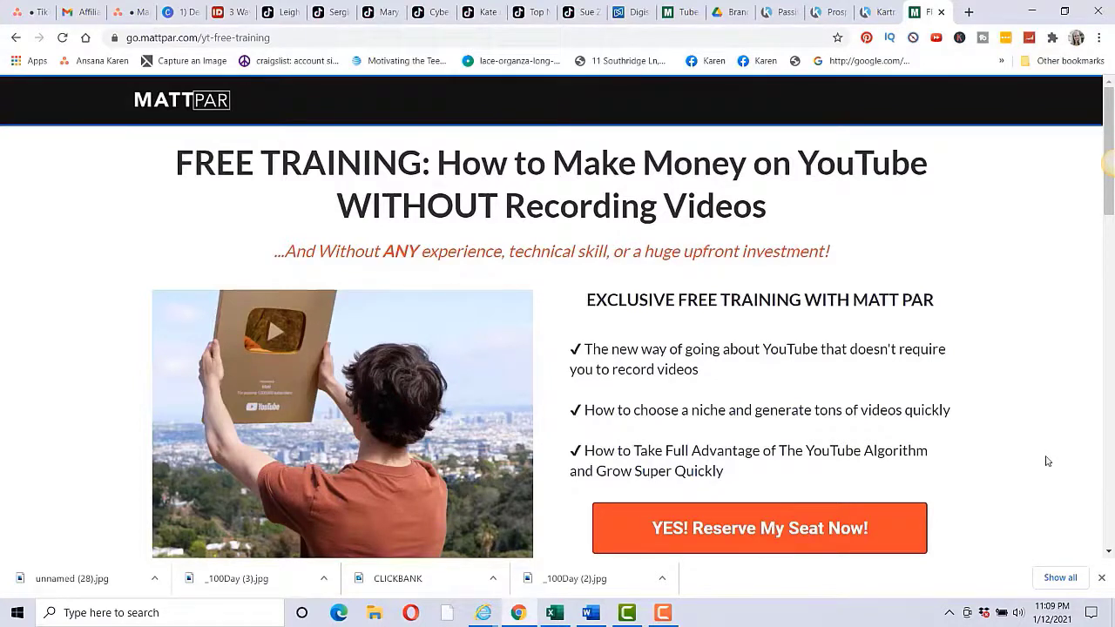
Step: Return to Canva's Learn - Do - Teach slide
click(171, 12)
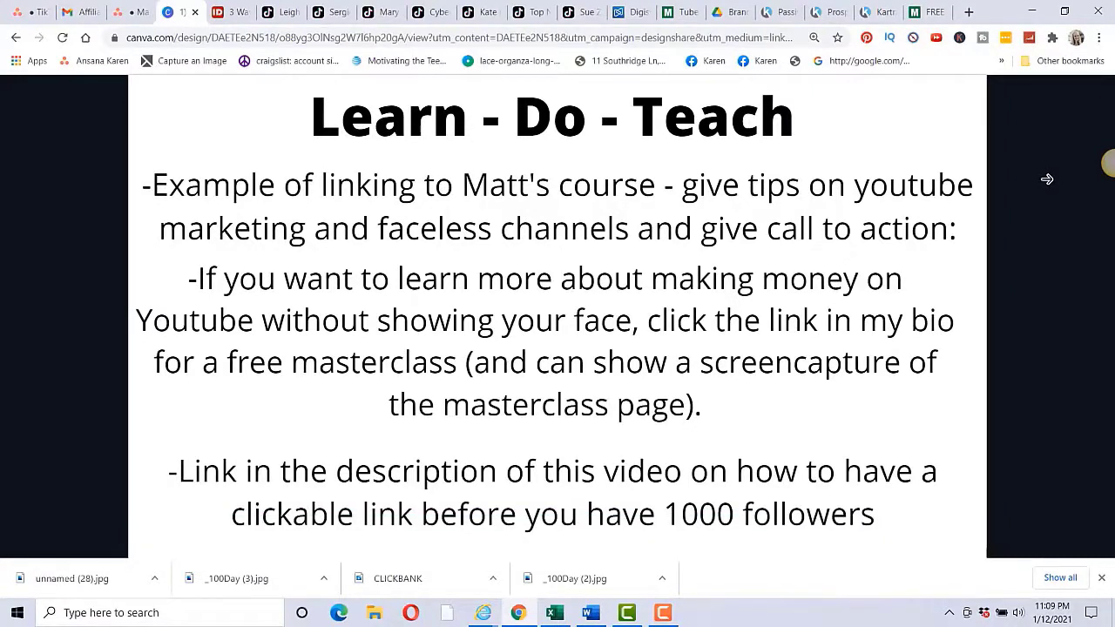
Step: Advance through the Provide Value and channel examples slides, then open the first TikTok profile
click(1040, 310)
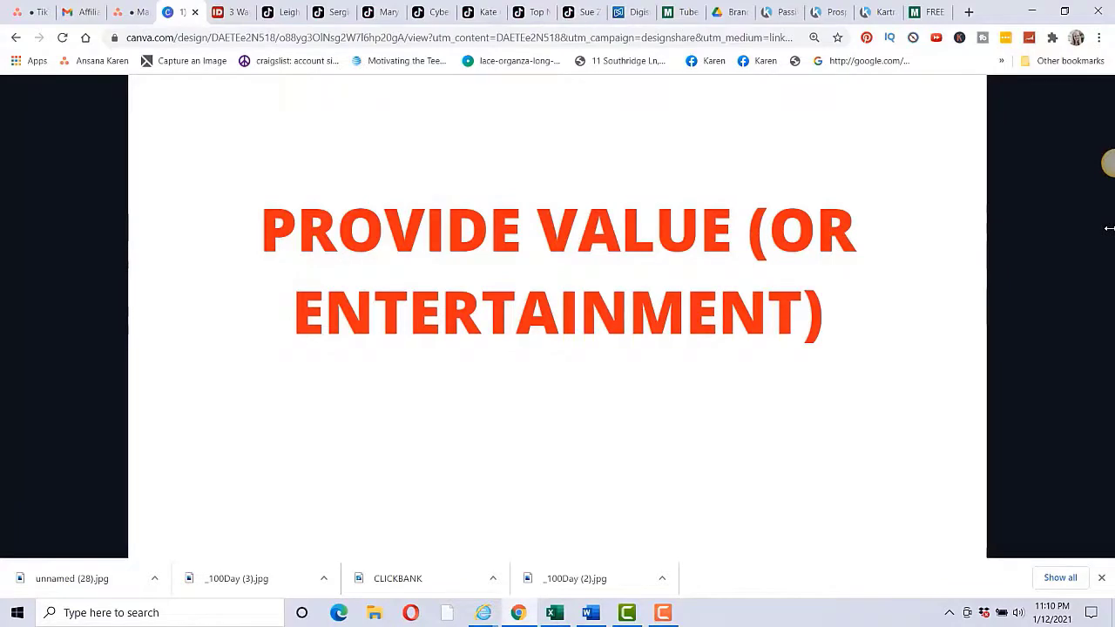
click(1039, 319)
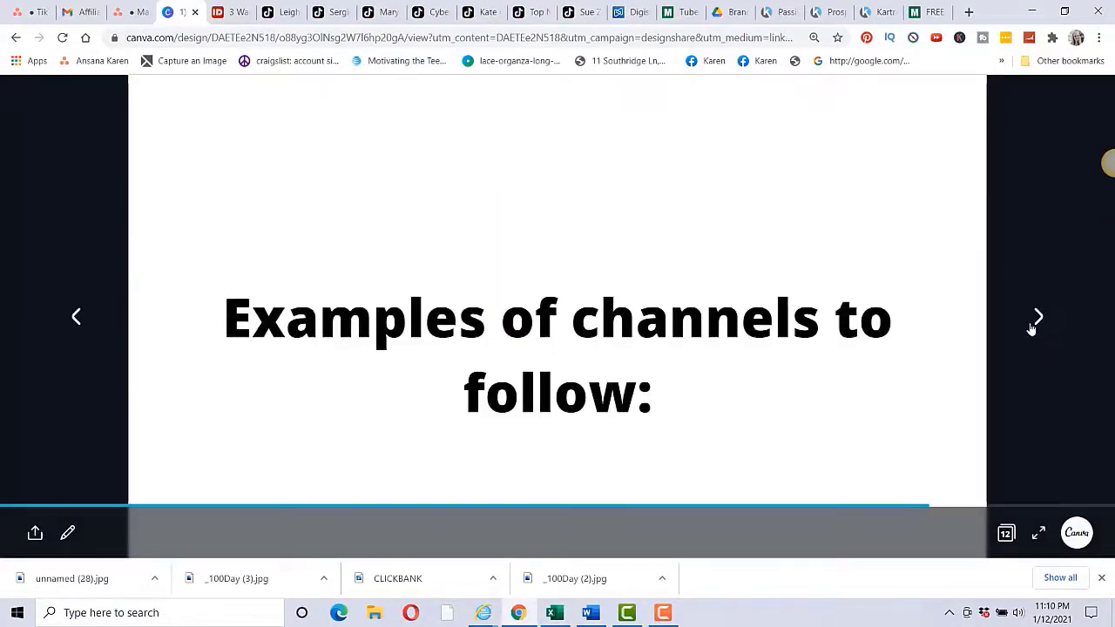
click(1042, 317)
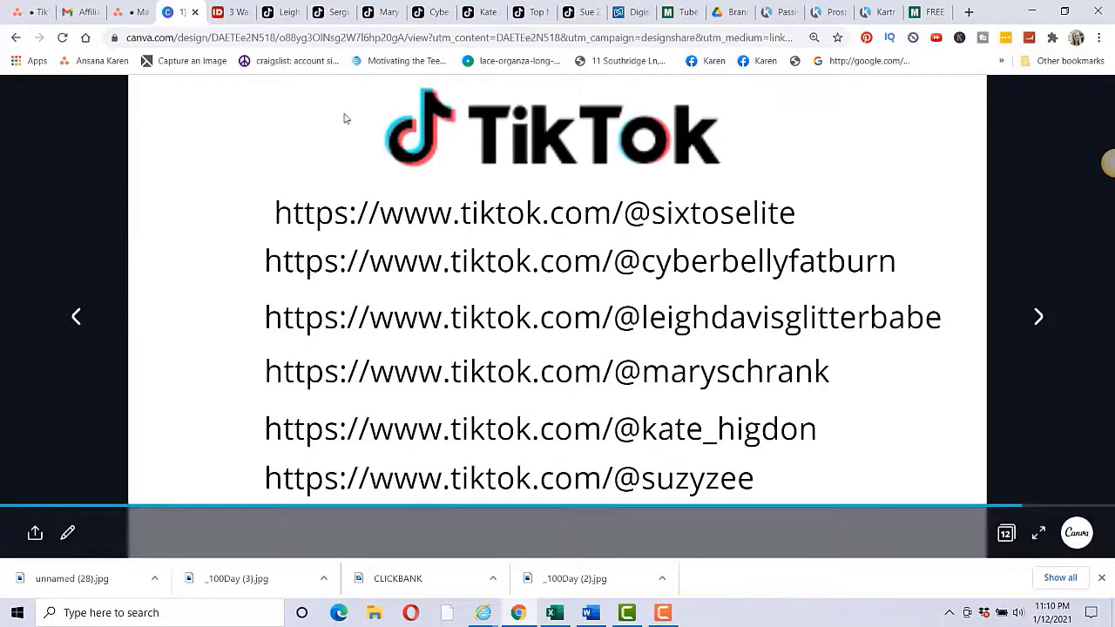
click(329, 13)
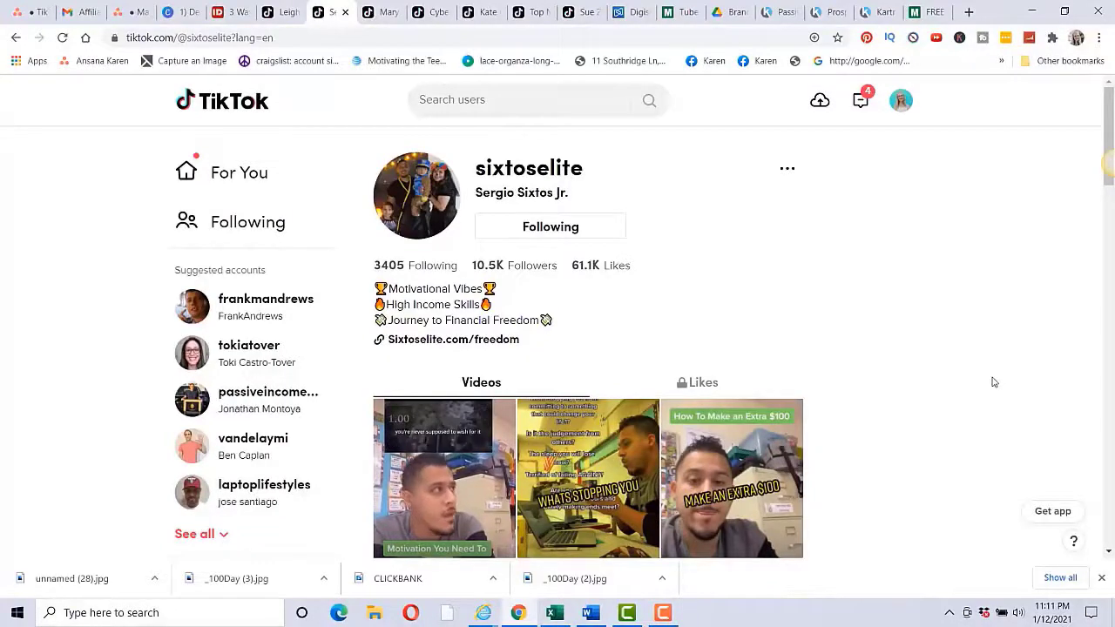
Step: Browse the first creator's TikTok video grid, then go back to the Canva TikTok links slide
scroll(997, 379, down, 5)
scroll(992, 384, down, 4)
scroll(992, 383, down, 5)
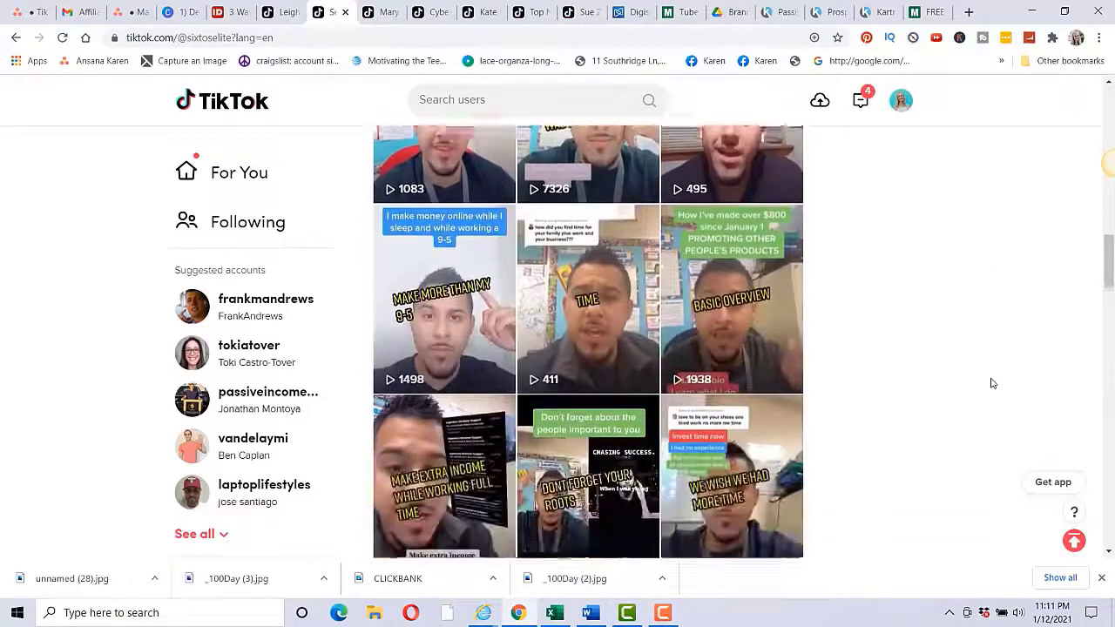
scroll(829, 331, down, 8)
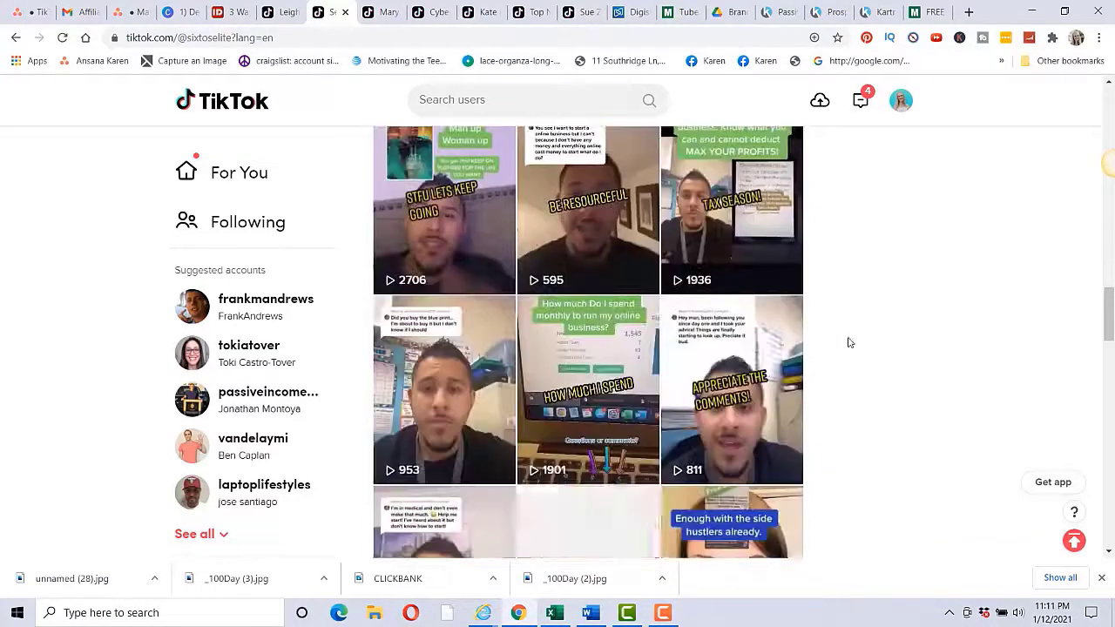
scroll(850, 343, down, 8)
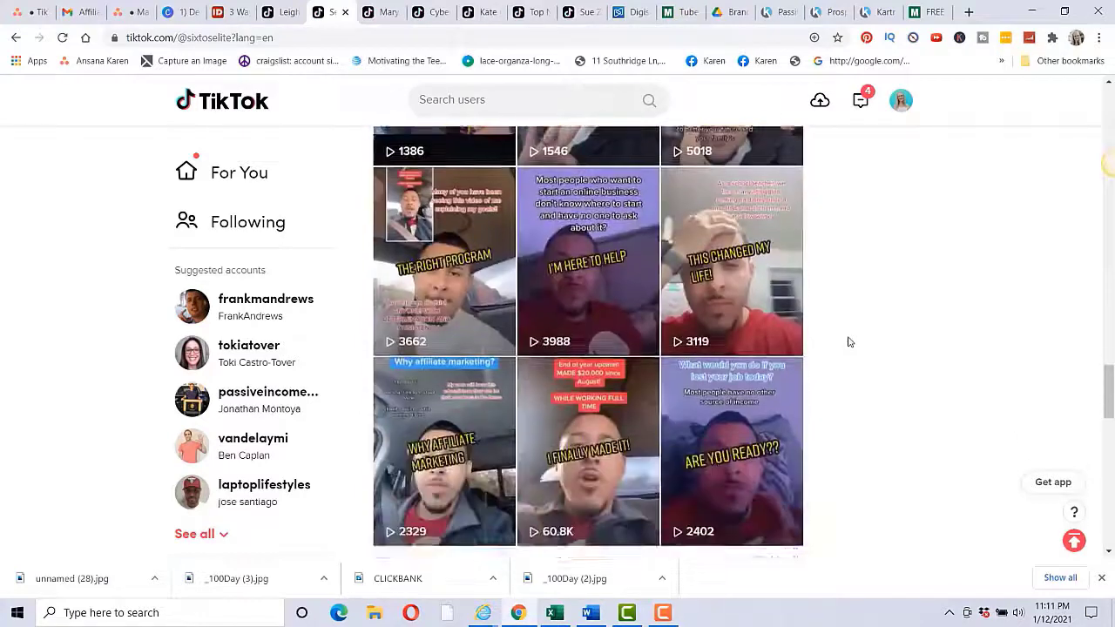
scroll(849, 343, down, 5)
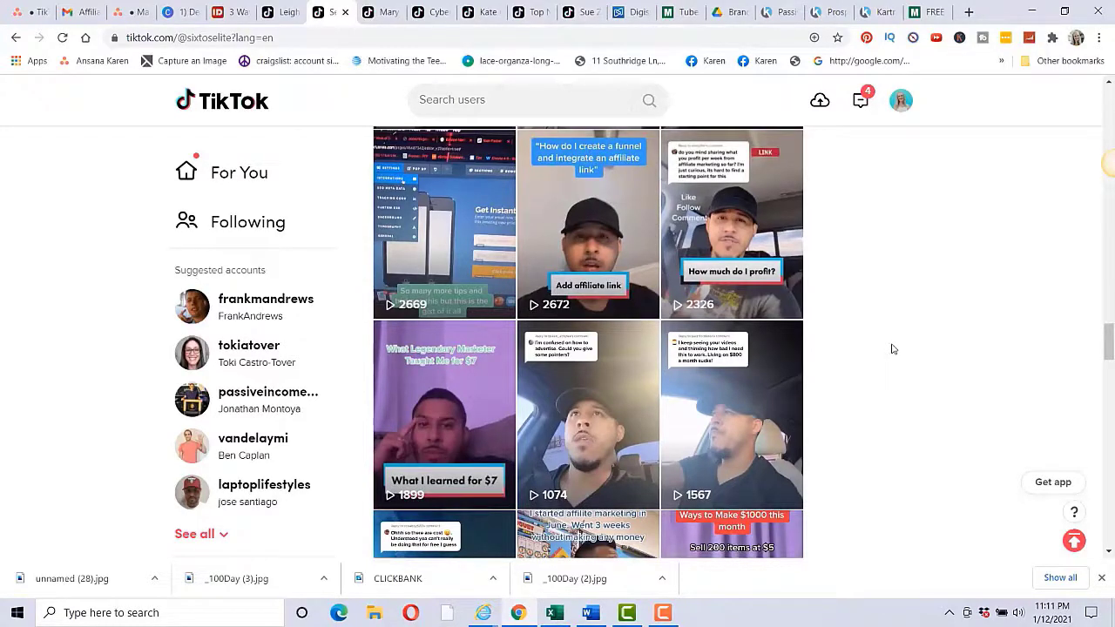
scroll(875, 339, up, 10)
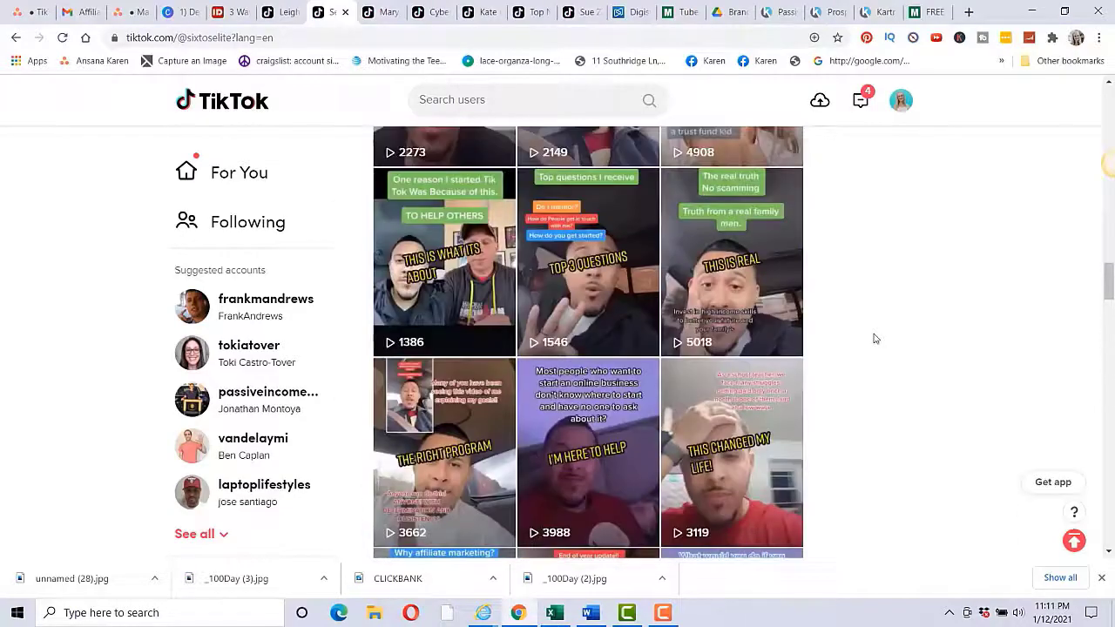
scroll(876, 339, up, 10)
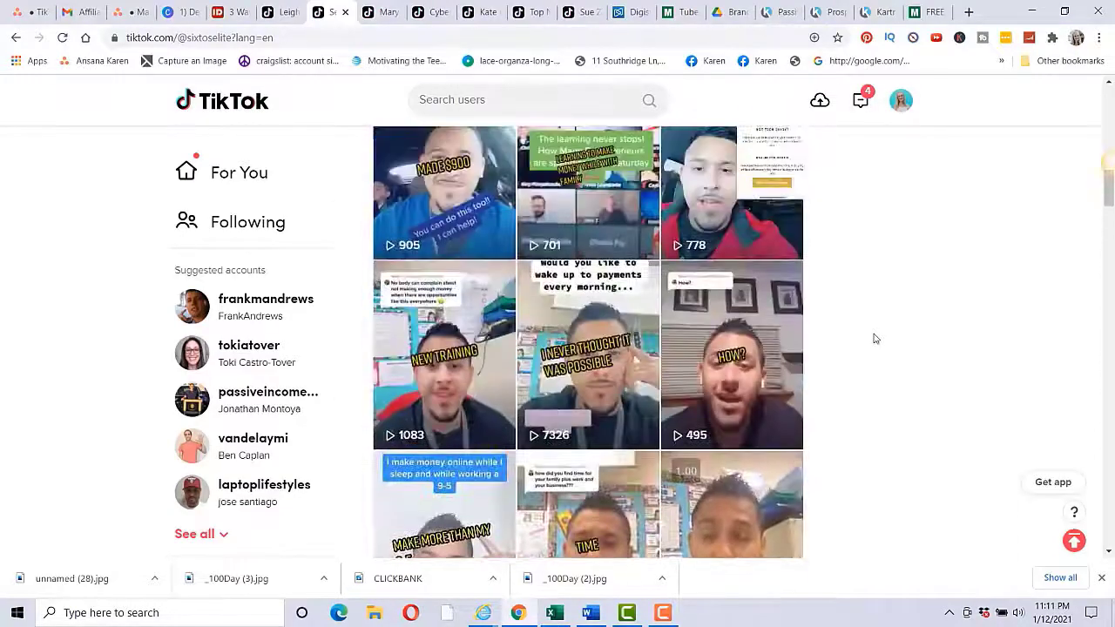
scroll(876, 339, up, 10)
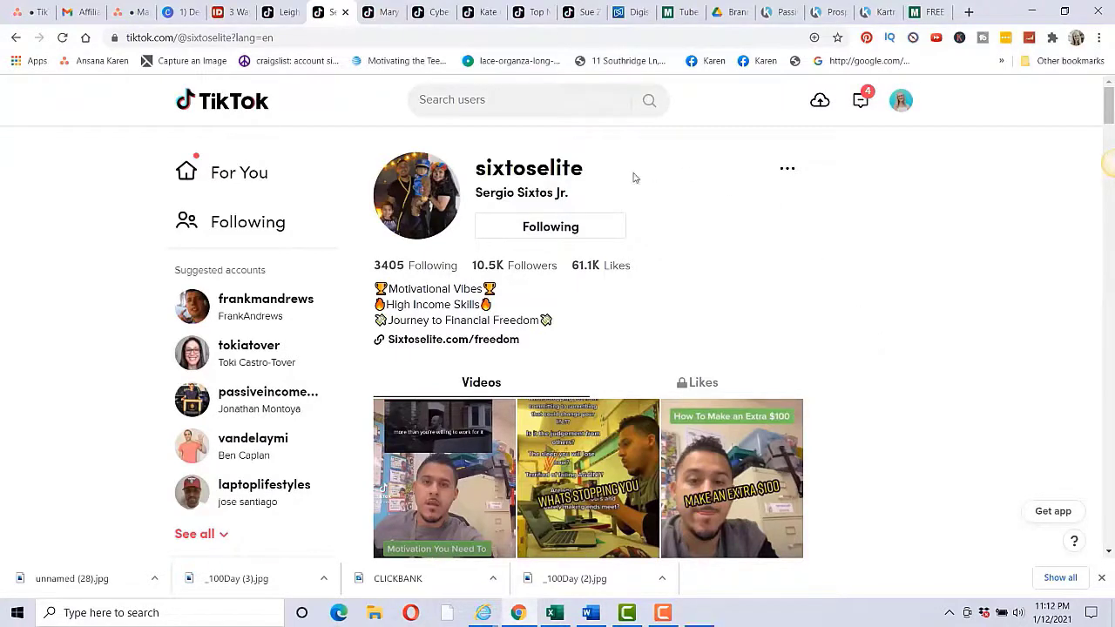
click(174, 11)
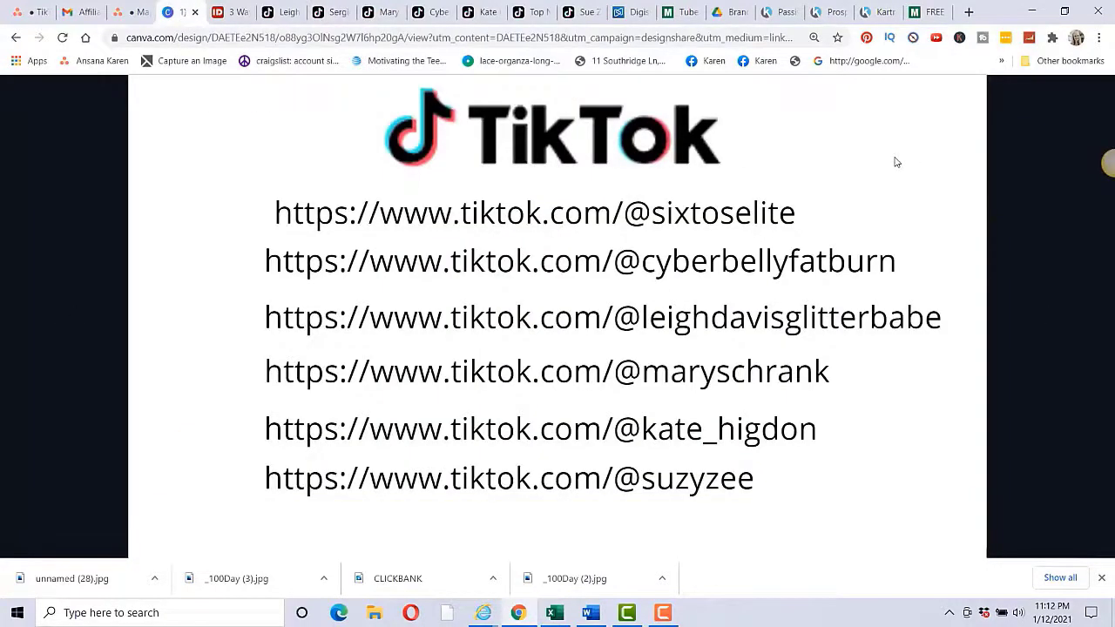
click(433, 12)
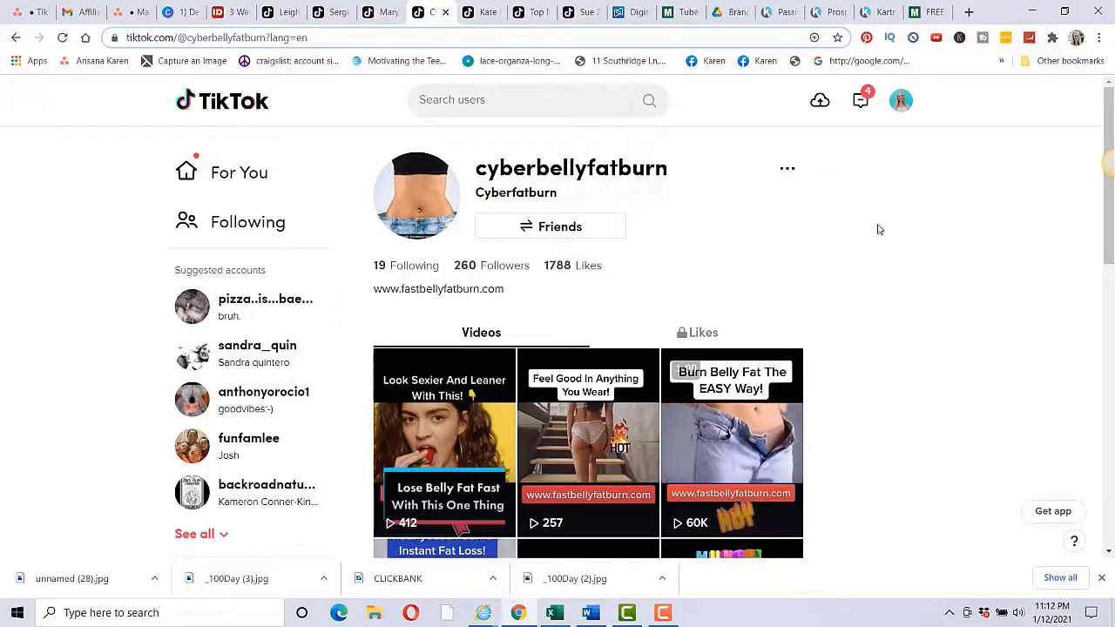
scroll(879, 229, down, 2)
scroll(879, 229, down, 7)
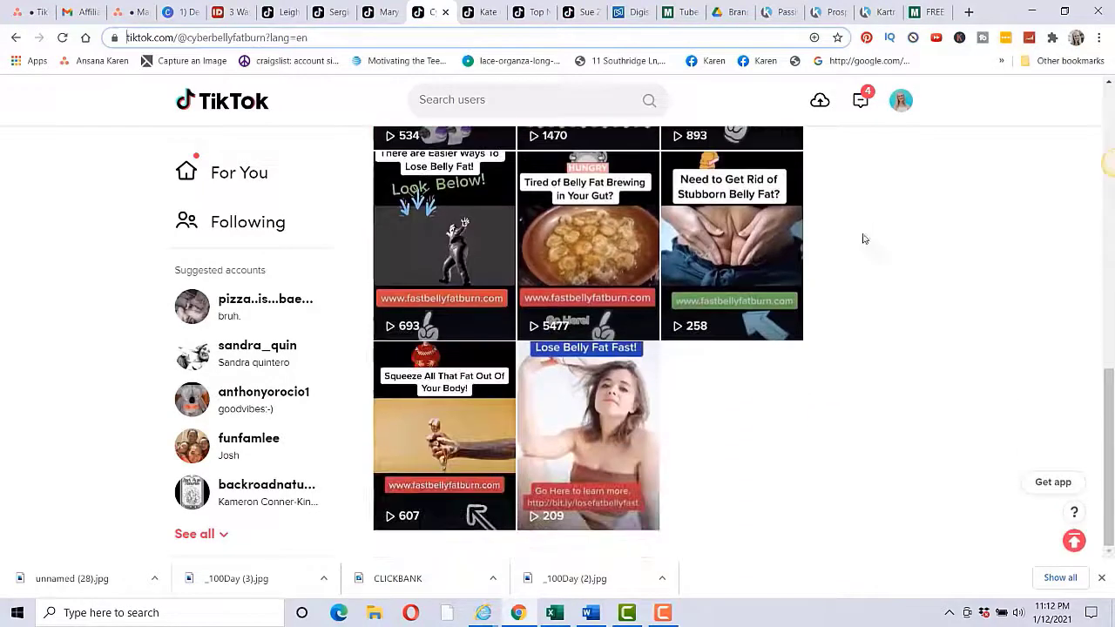
scroll(746, 411, up, 3)
scroll(750, 395, up, 4)
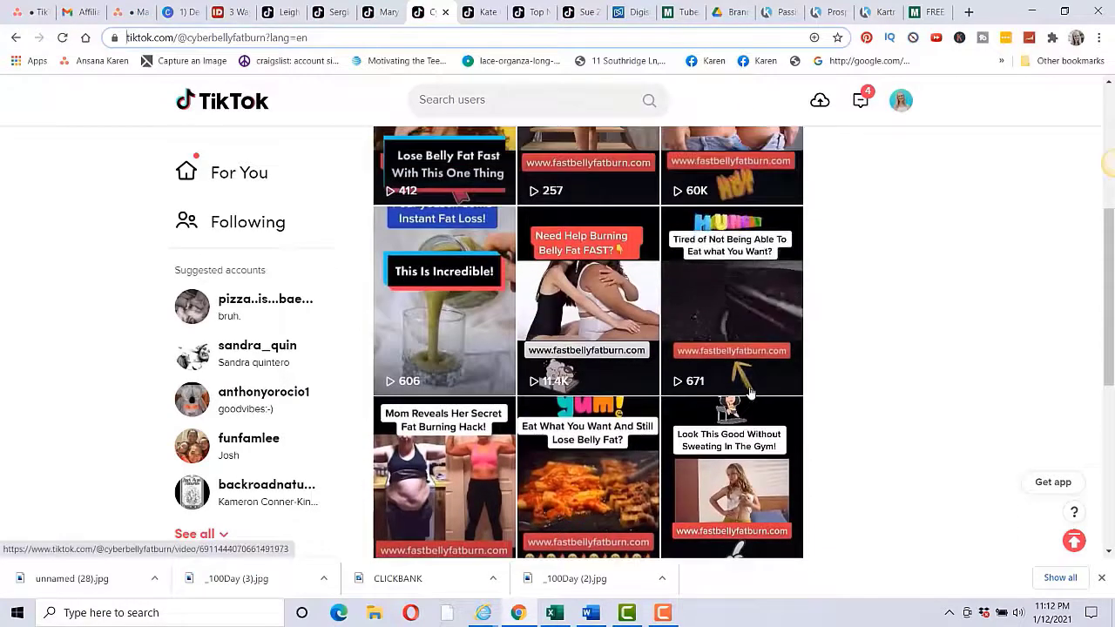
scroll(749, 394, up, 2)
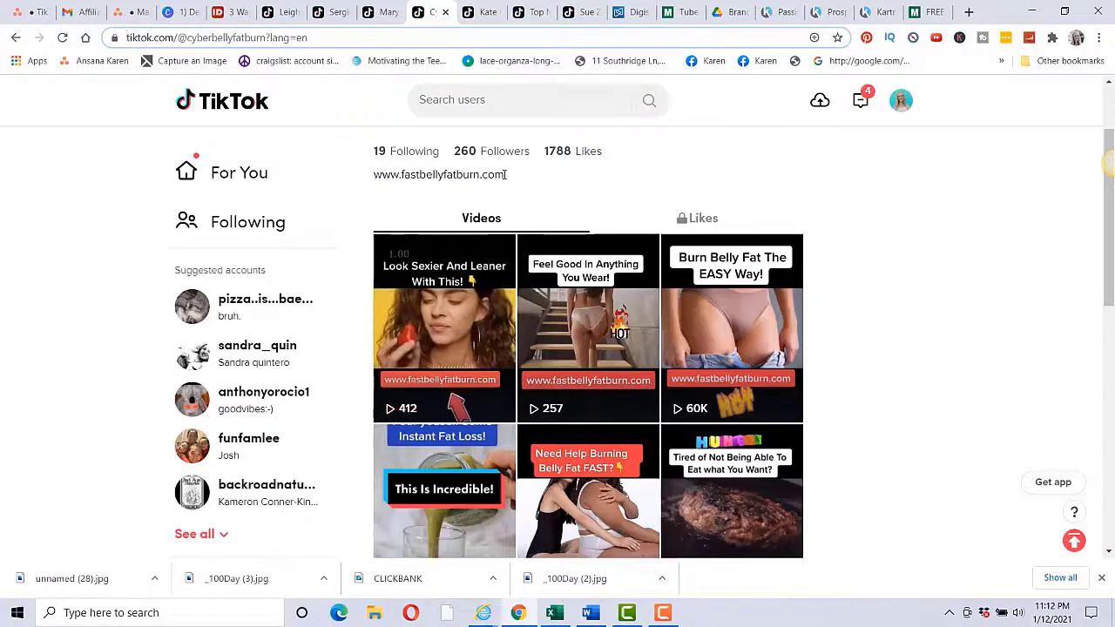
drag(504, 174, 364, 175)
key(ctrl+c)
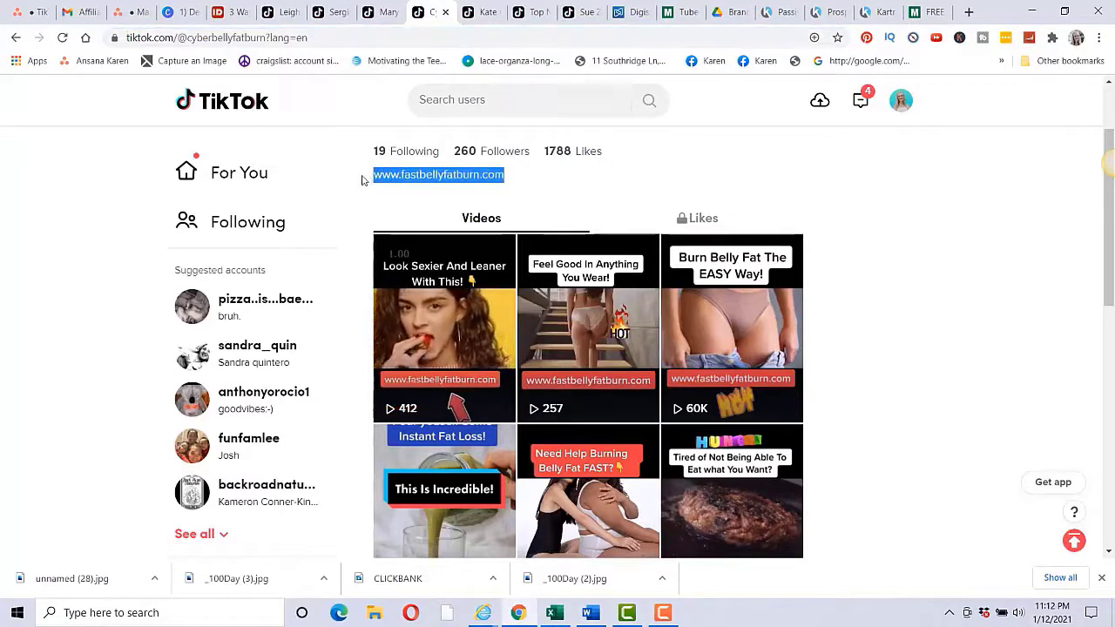
click(969, 12)
key(ctrl+v)
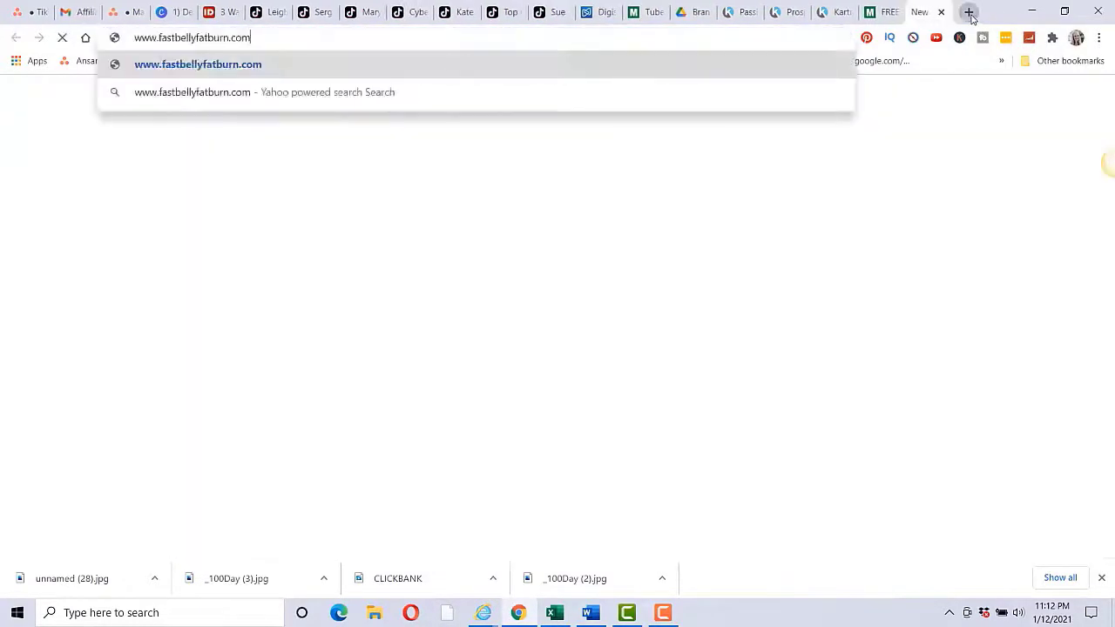
key(Return)
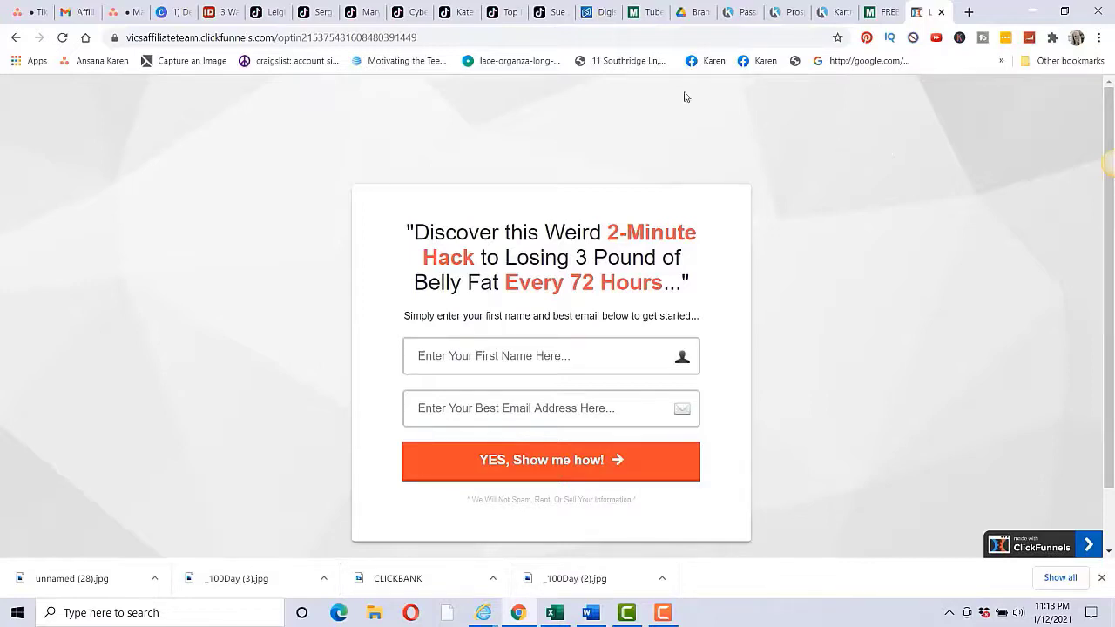
click(172, 12)
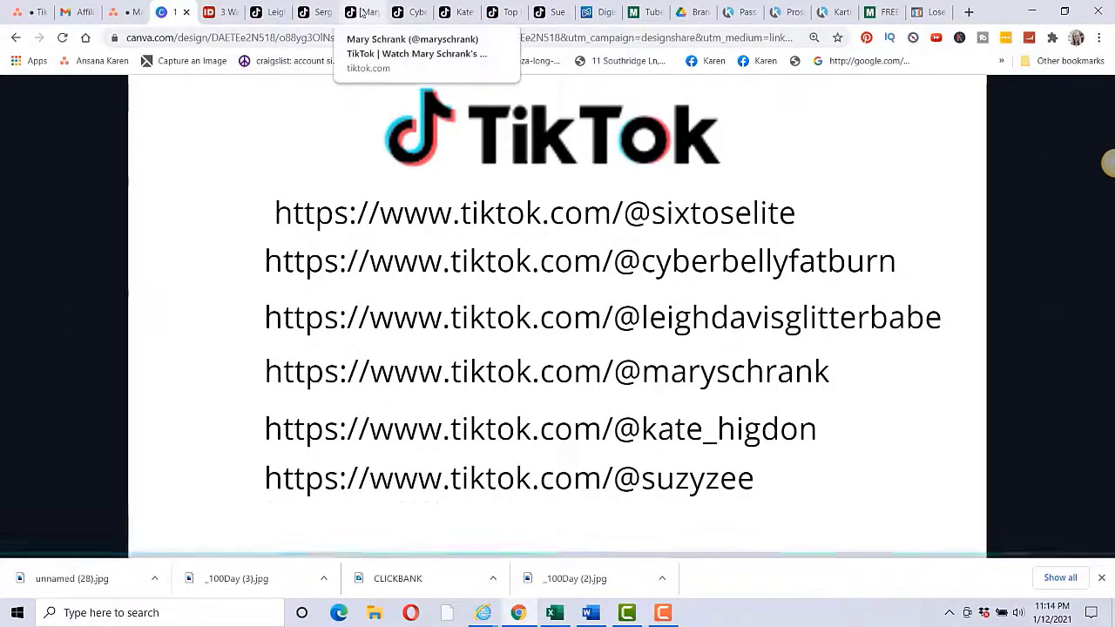
click(270, 11)
scroll(823, 202, down, 2)
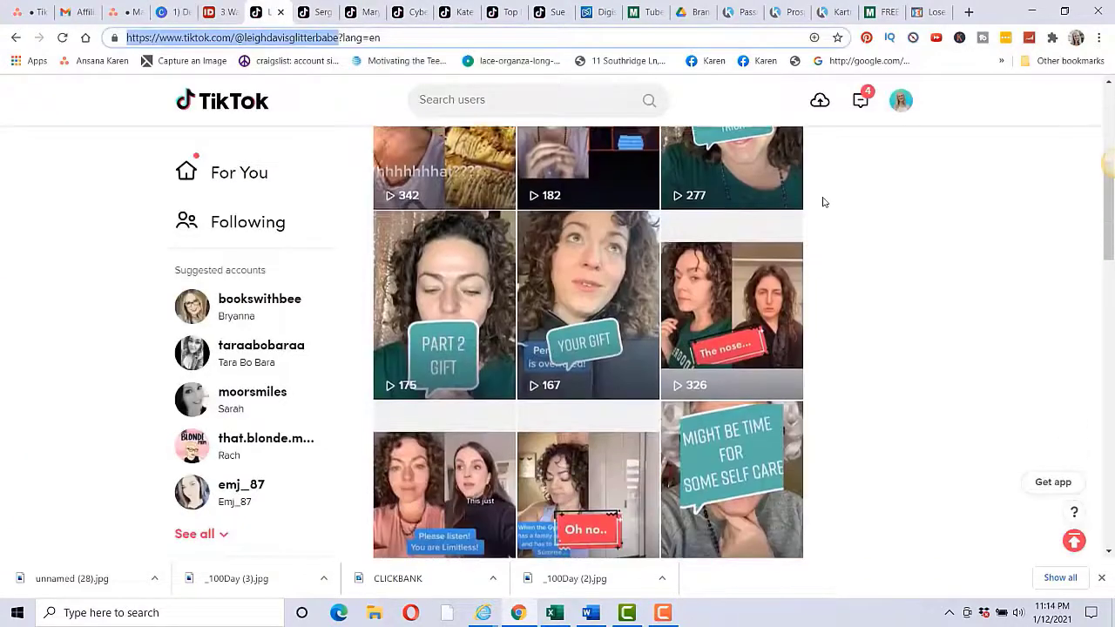
scroll(782, 288, down, 10)
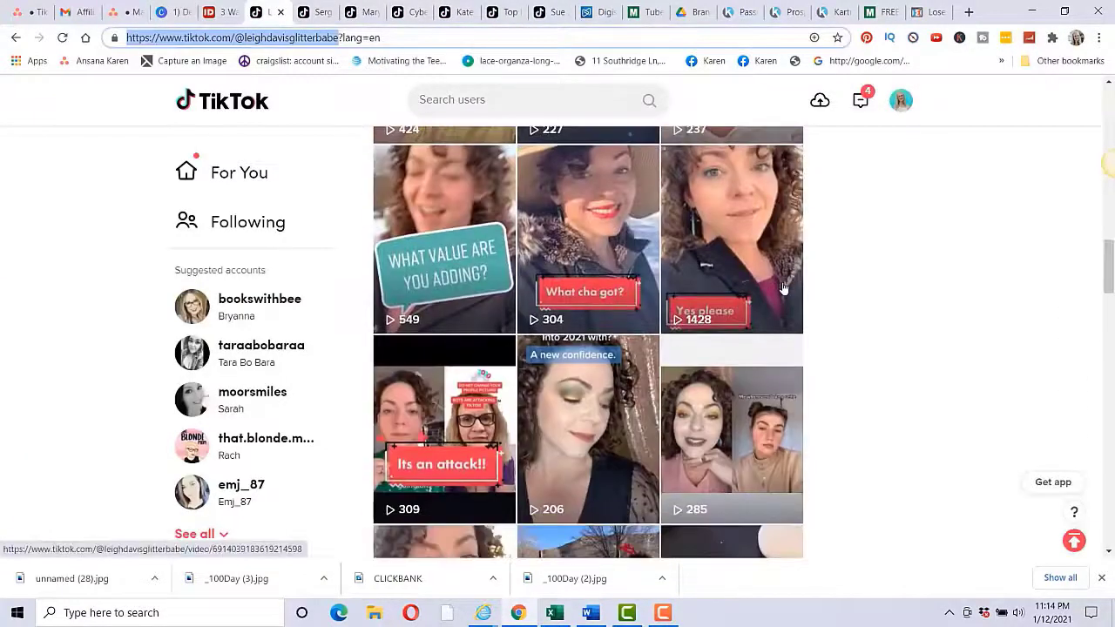
scroll(783, 288, down, 2)
scroll(783, 287, up, 6)
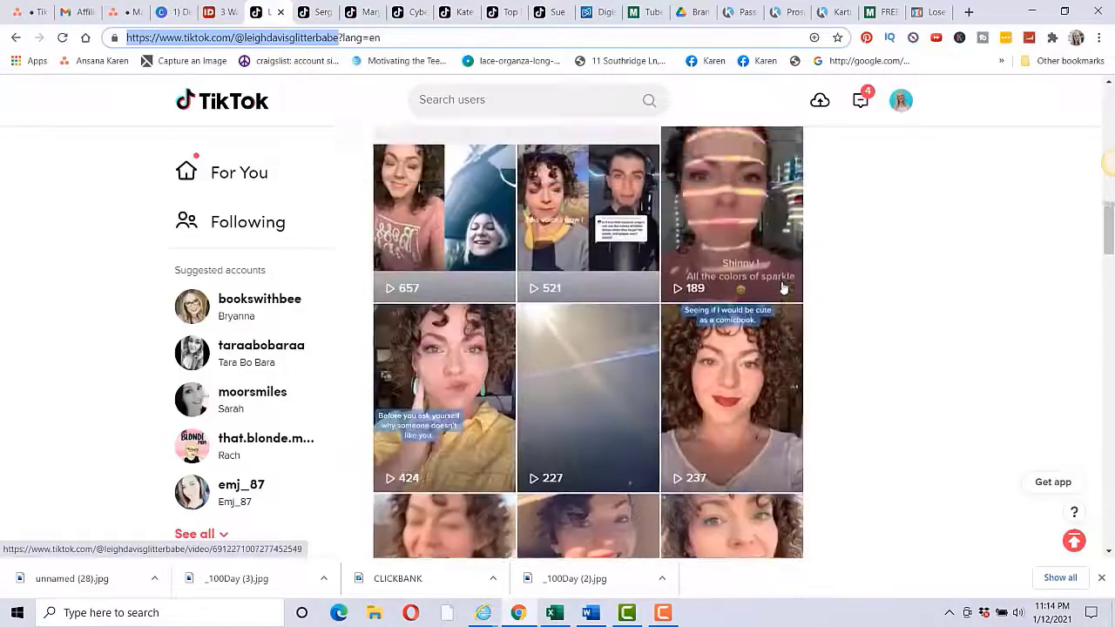
scroll(782, 288, up, 10)
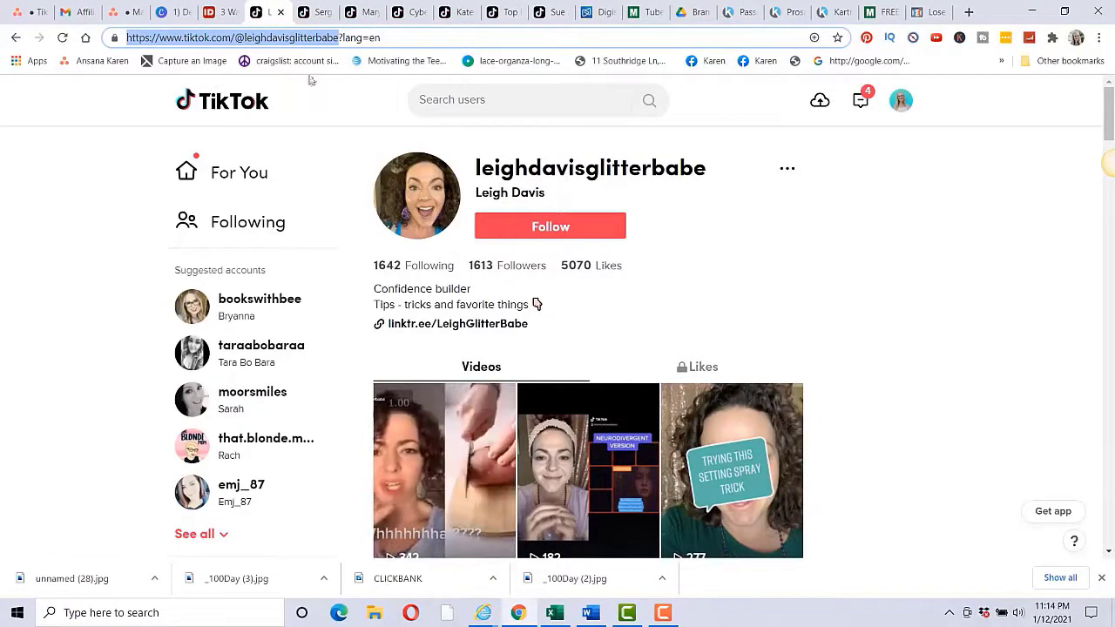
click(177, 15)
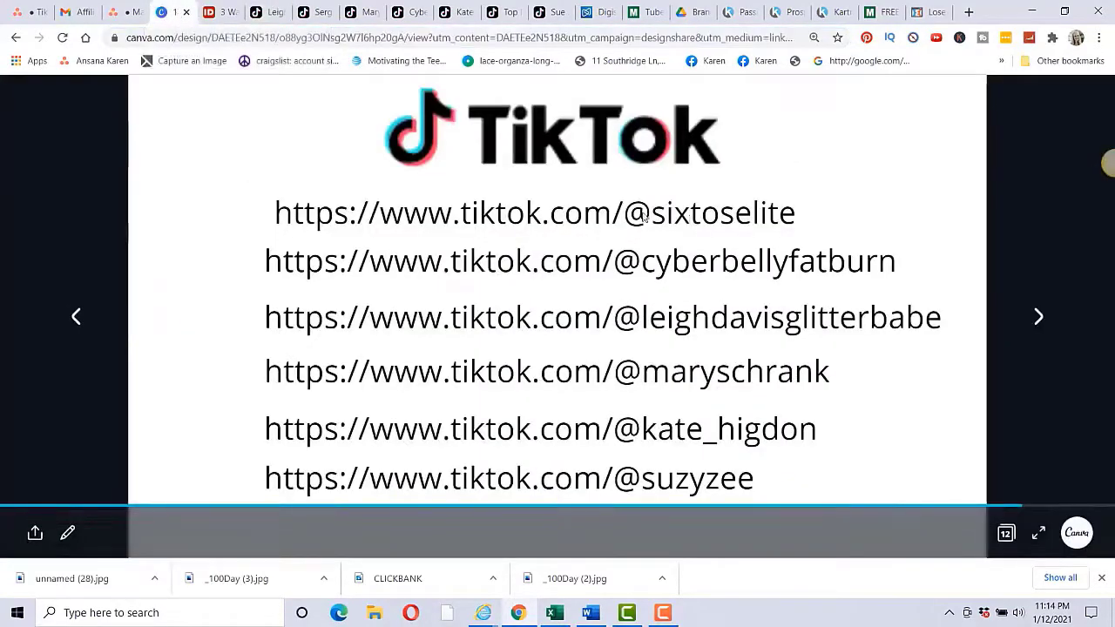
click(357, 12)
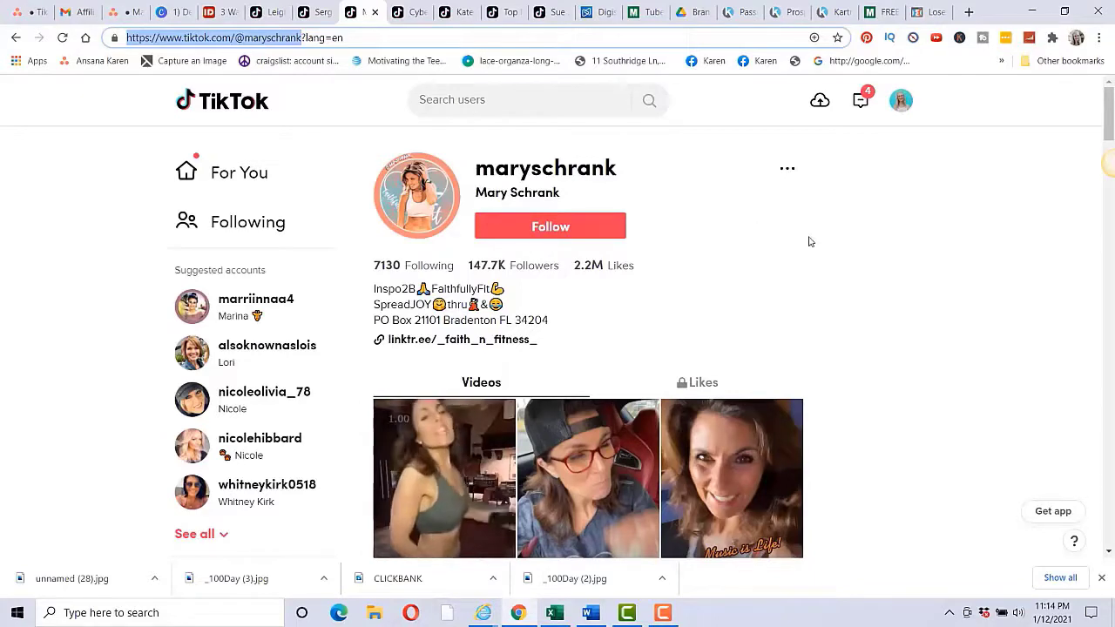
scroll(854, 273, down, 3)
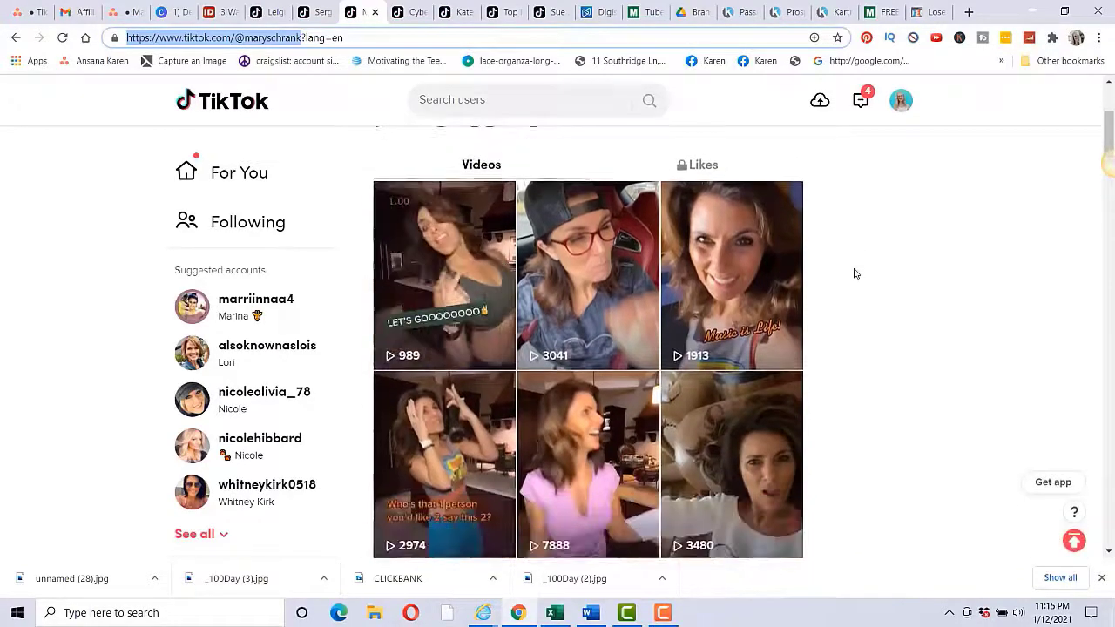
scroll(854, 273, down, 5)
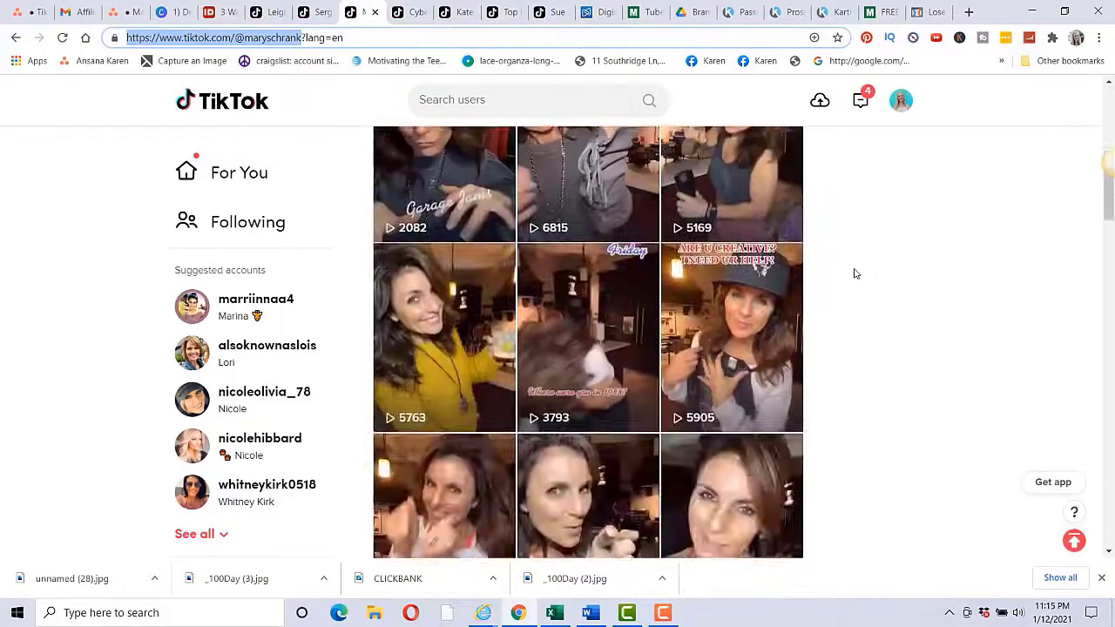
scroll(755, 302, down, 2)
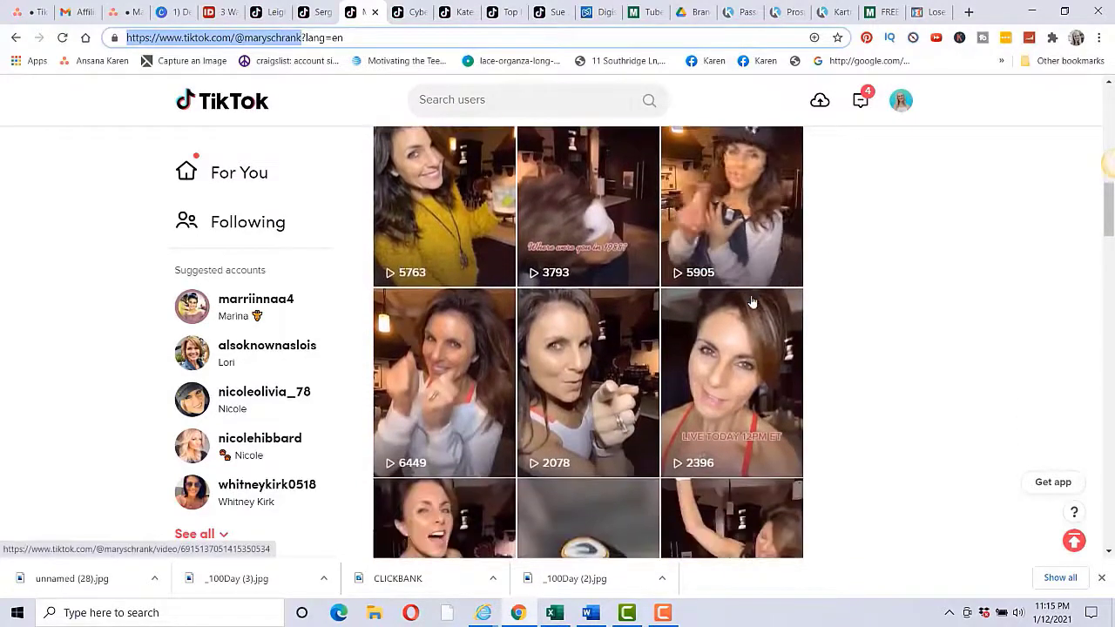
scroll(753, 302, up, 10)
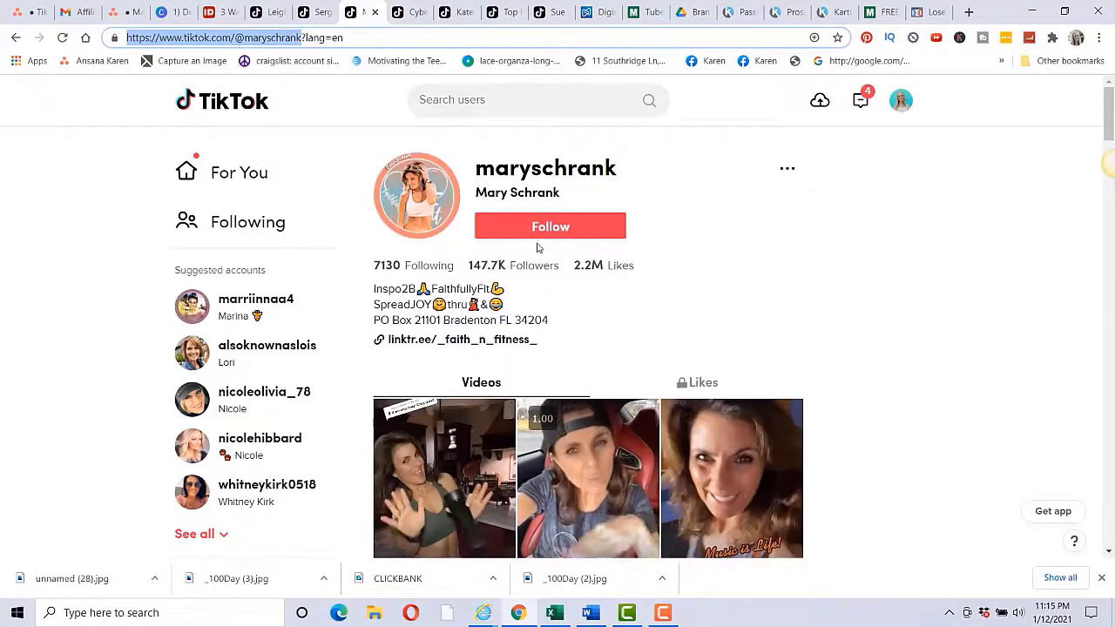
click(184, 13)
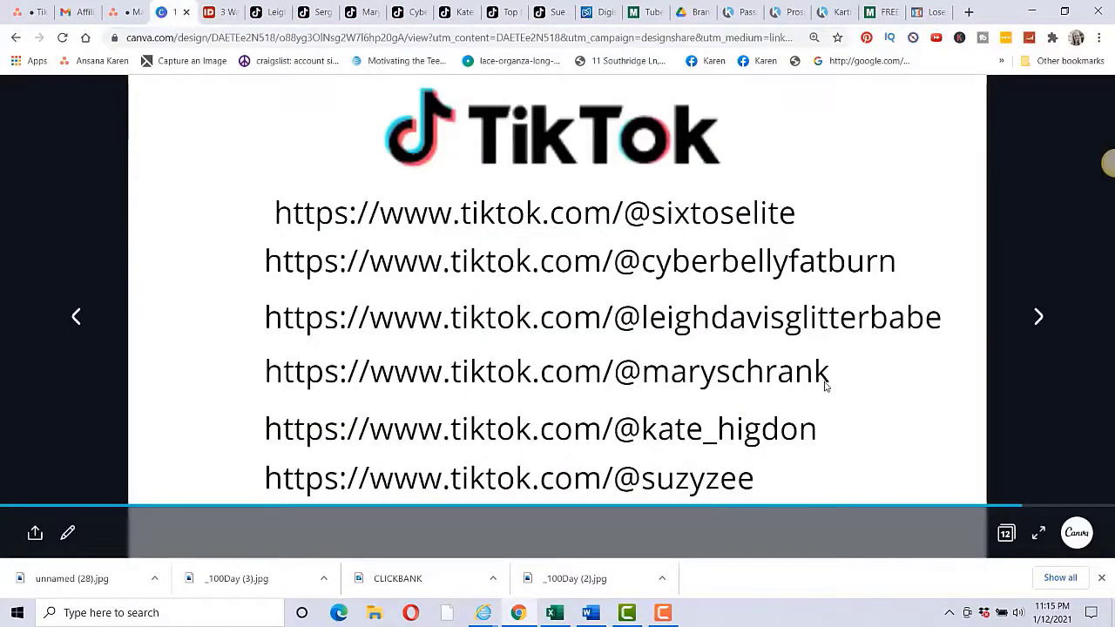
Step: Browse the fifth listed creator's TikTok profile and her msha.ke bio-link page
click(454, 12)
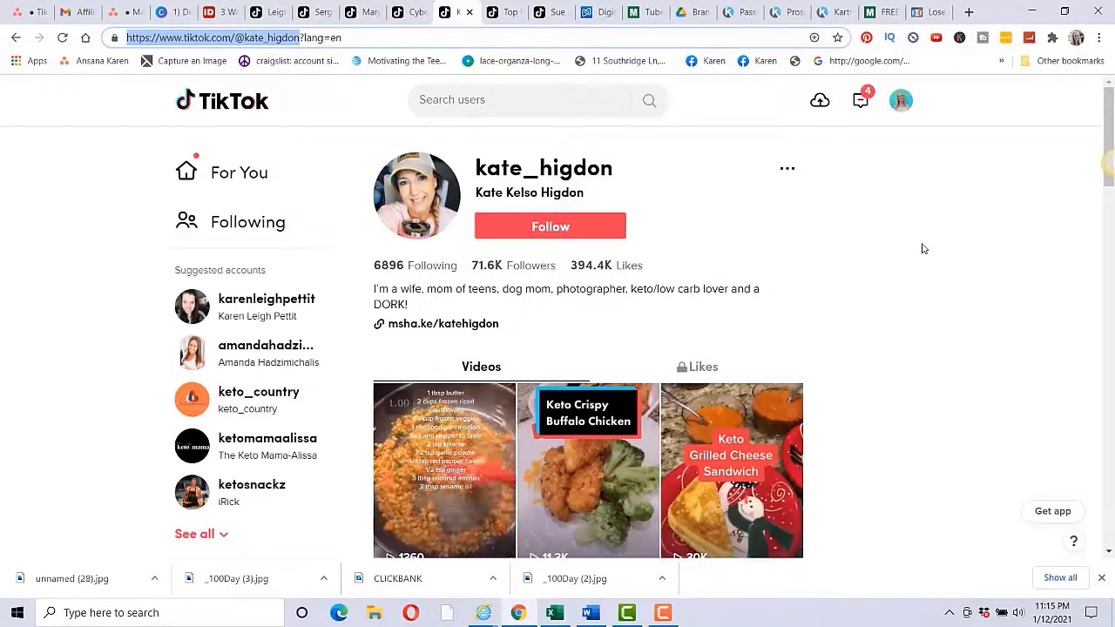
scroll(924, 249, down, 3)
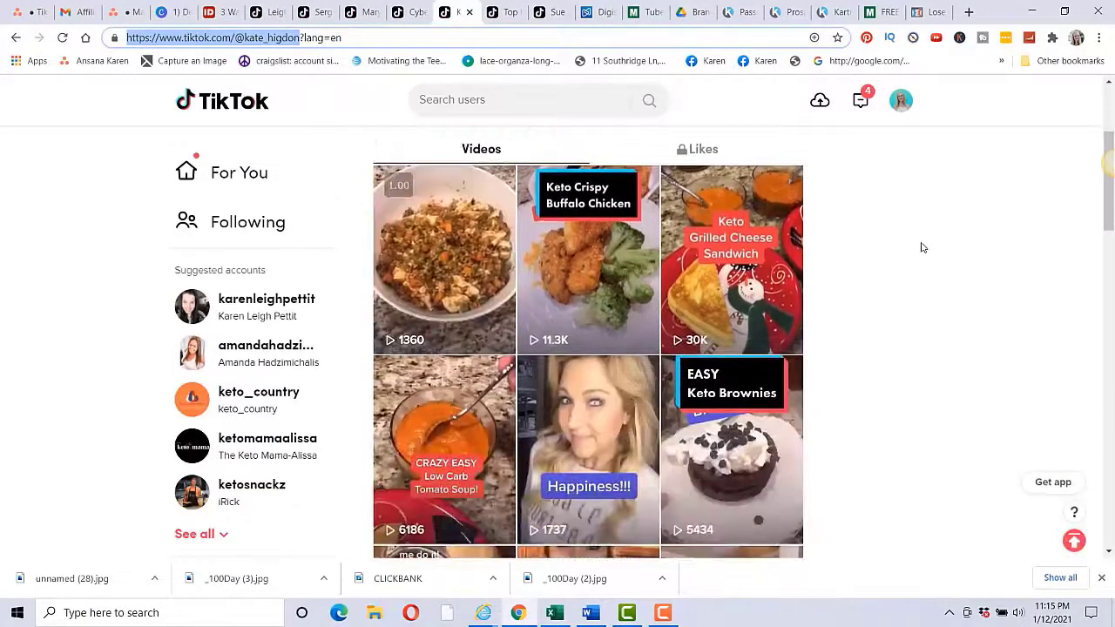
scroll(719, 279, down, 3)
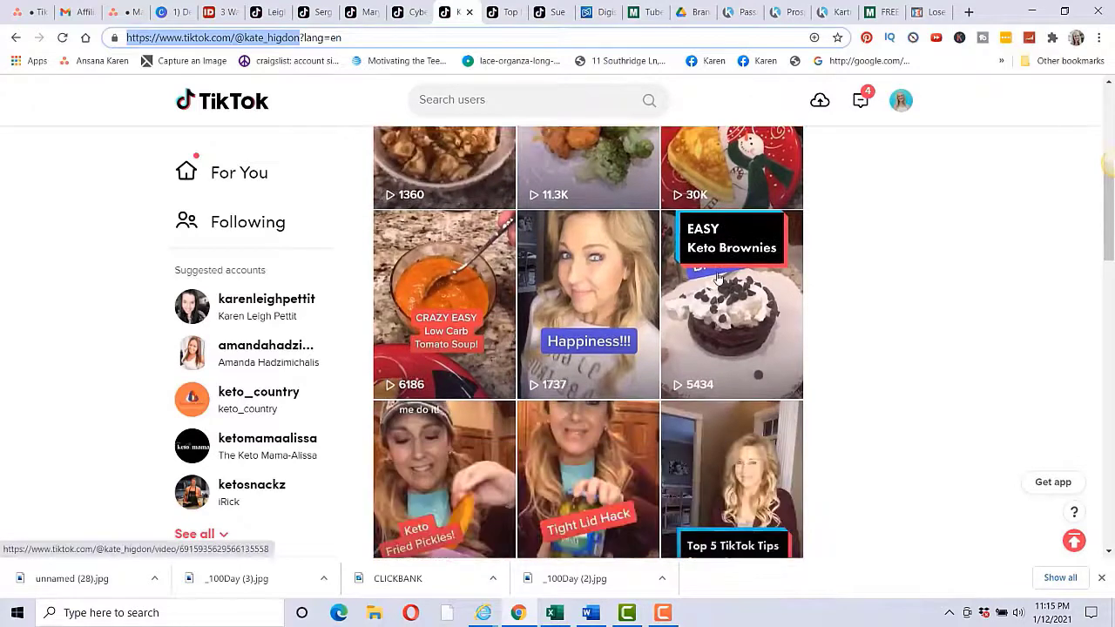
scroll(718, 279, down, 5)
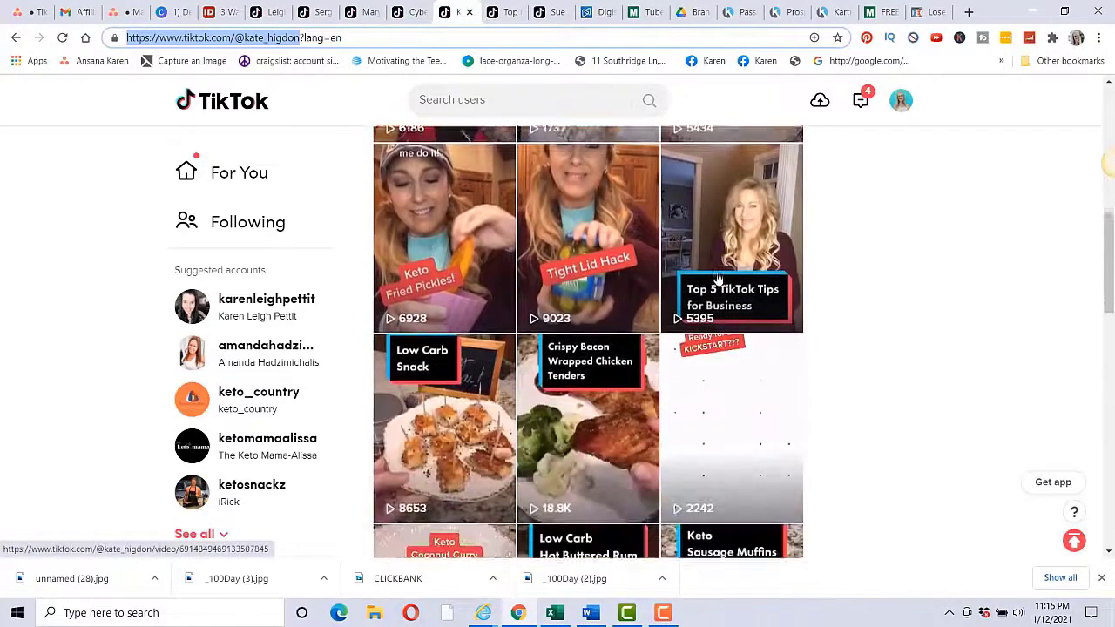
scroll(719, 281, up, 10)
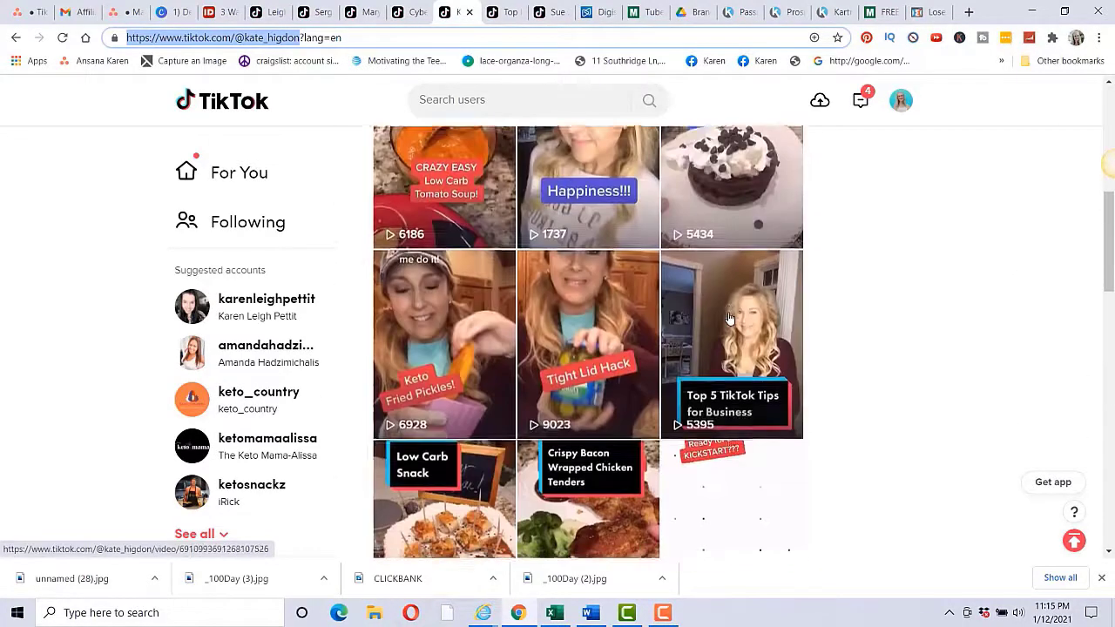
scroll(731, 319, up, 1)
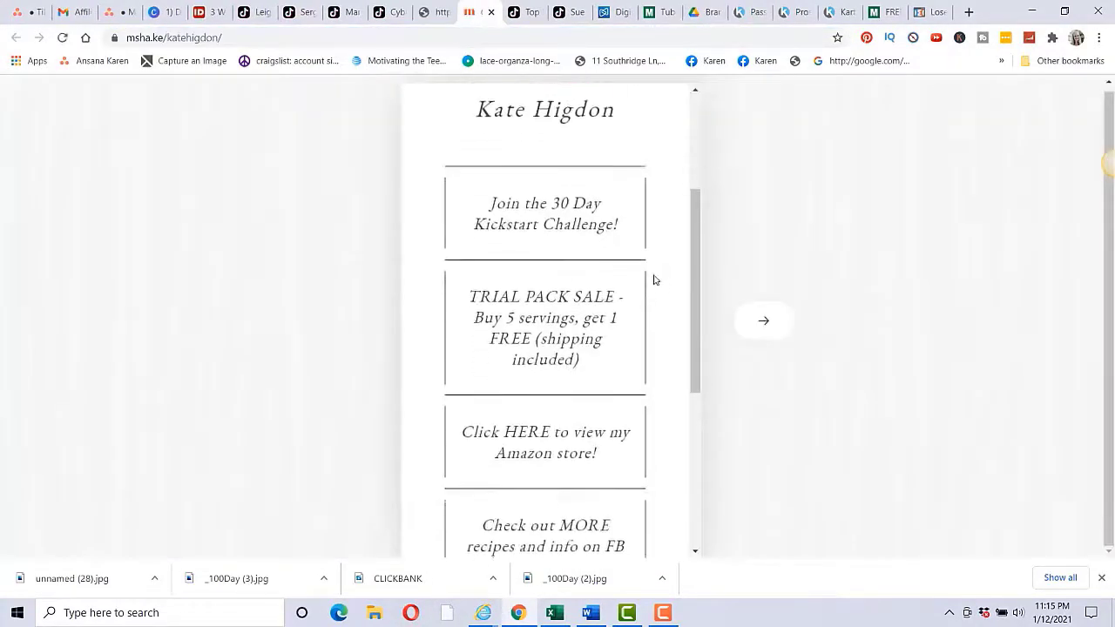
scroll(655, 279, down, 3)
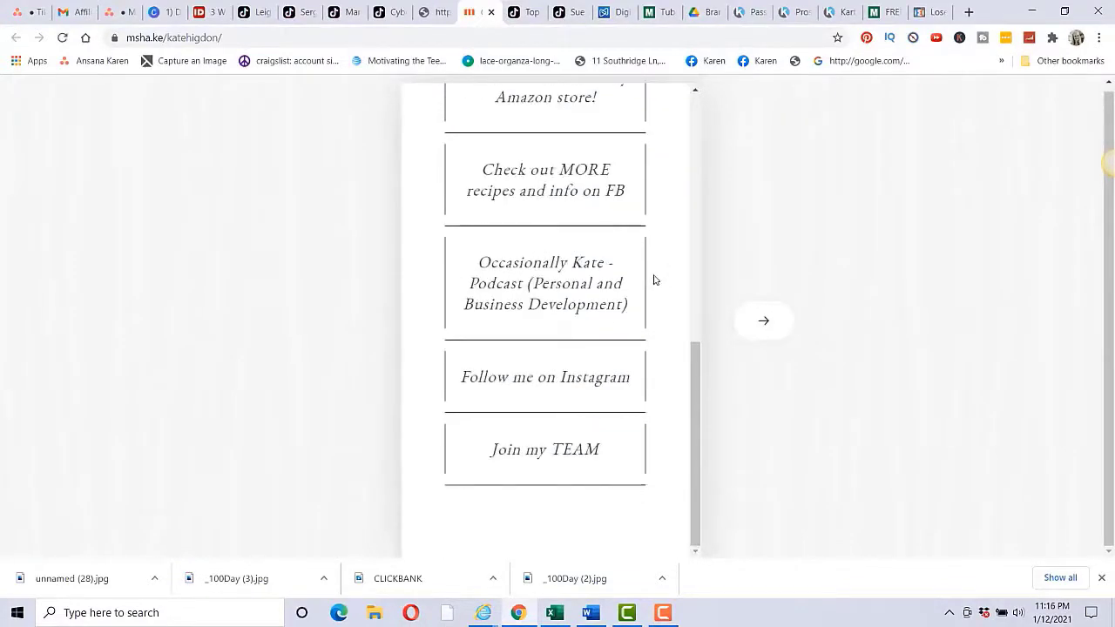
scroll(656, 280, up, 5)
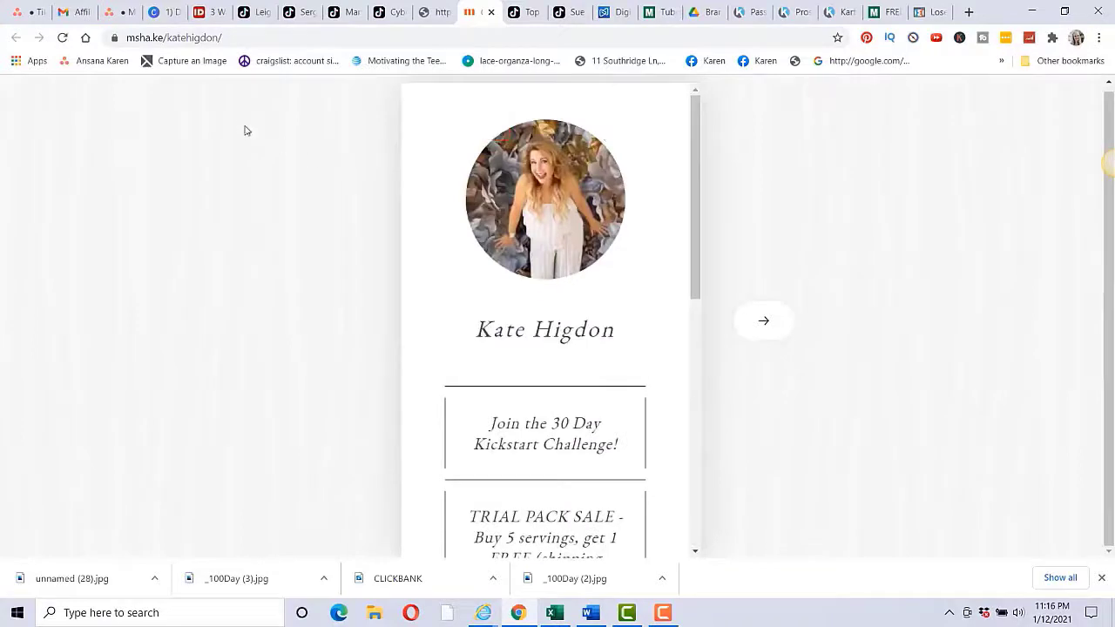
Step: Open the business coach's TikTok profile (200.1K followers) and scroll through her videos
click(164, 13)
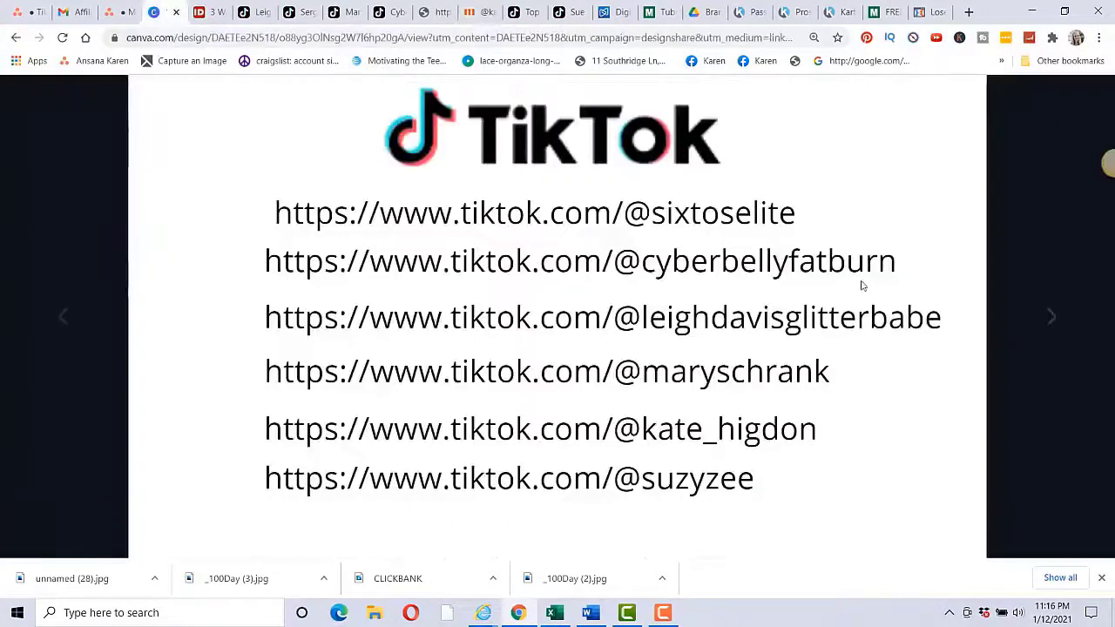
mouse_move(964, 338)
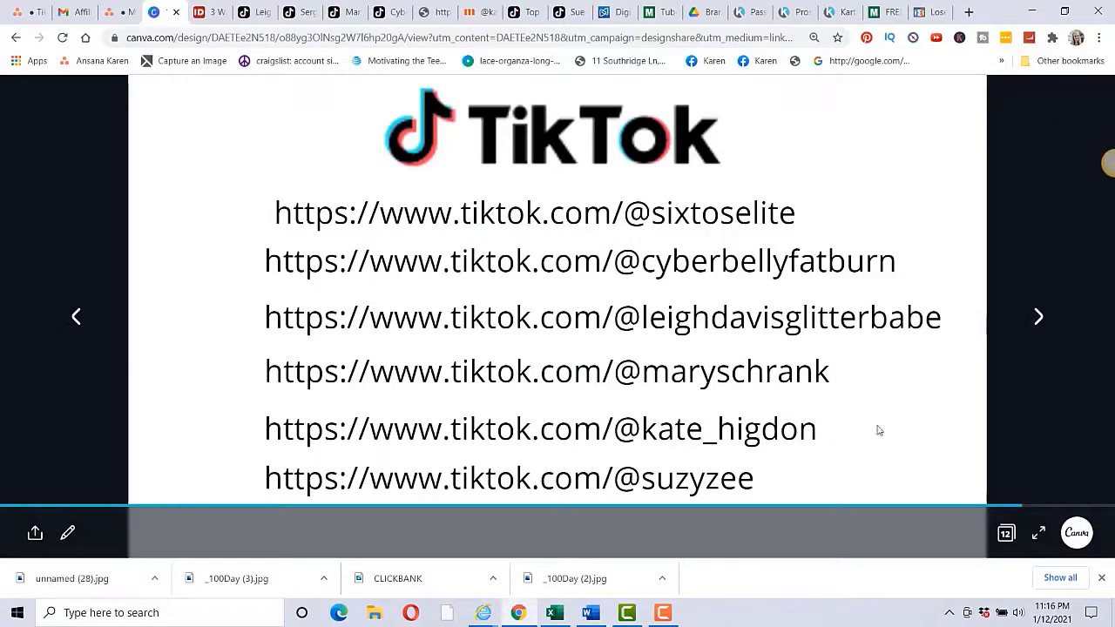
click(564, 15)
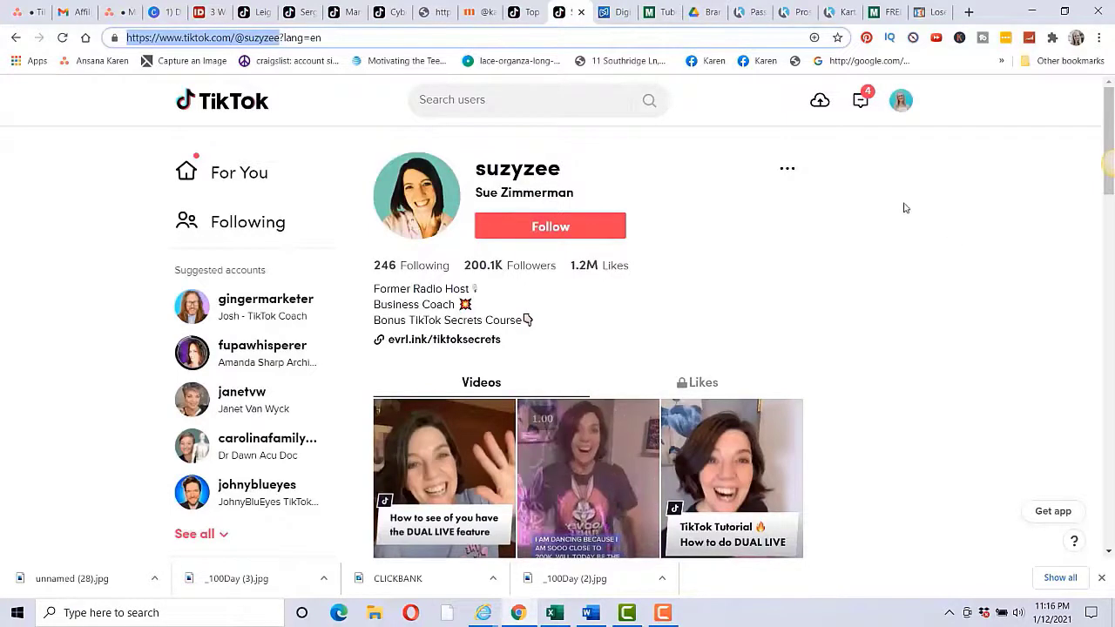
scroll(836, 349, down, 3)
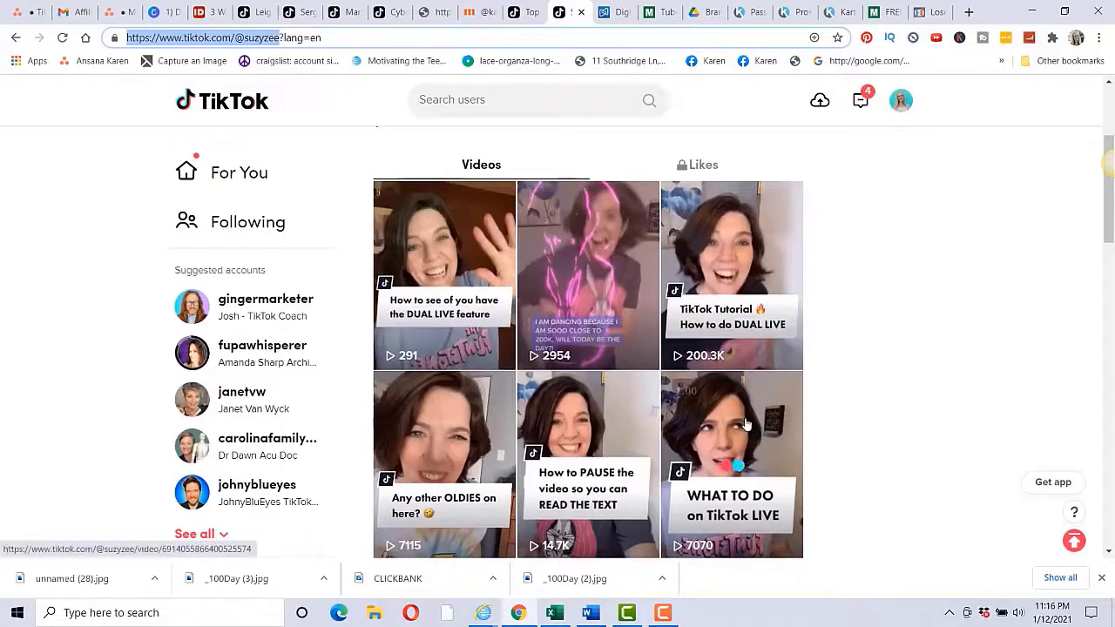
scroll(784, 416, up, 3)
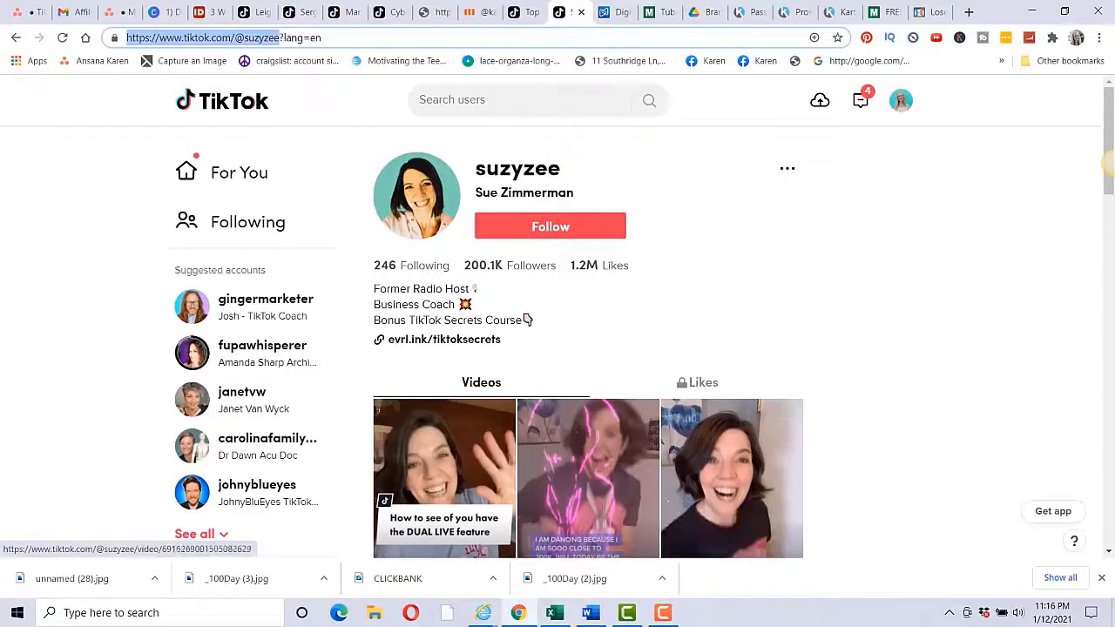
Step: Close the Canva presentation tab showing the TikTok links slide
click(164, 12)
key(ctrl+w)
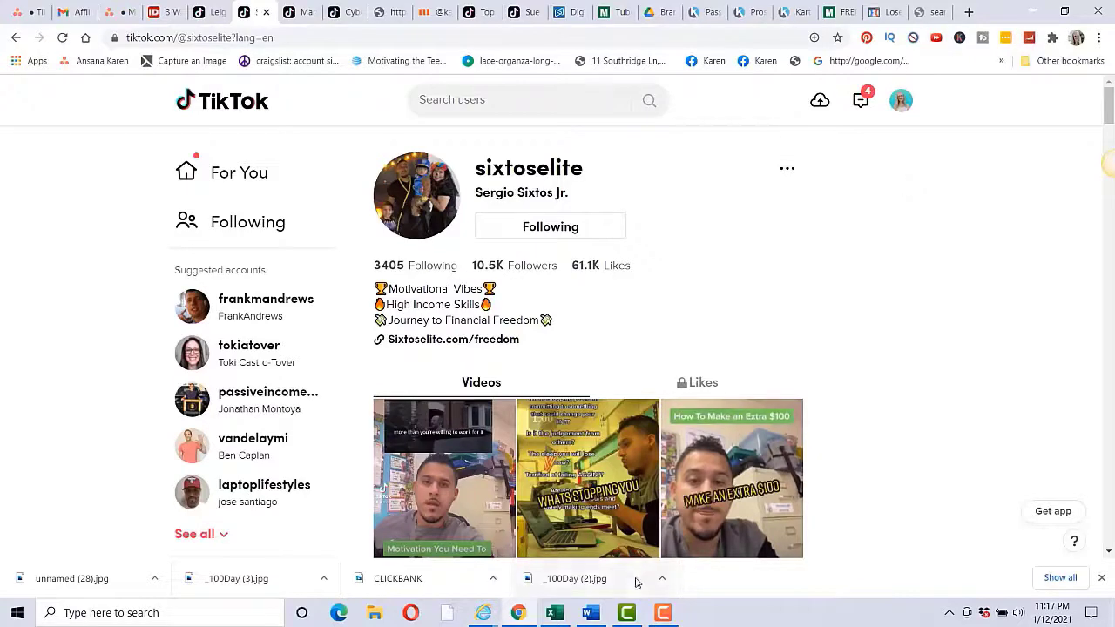
mouse_move(662, 615)
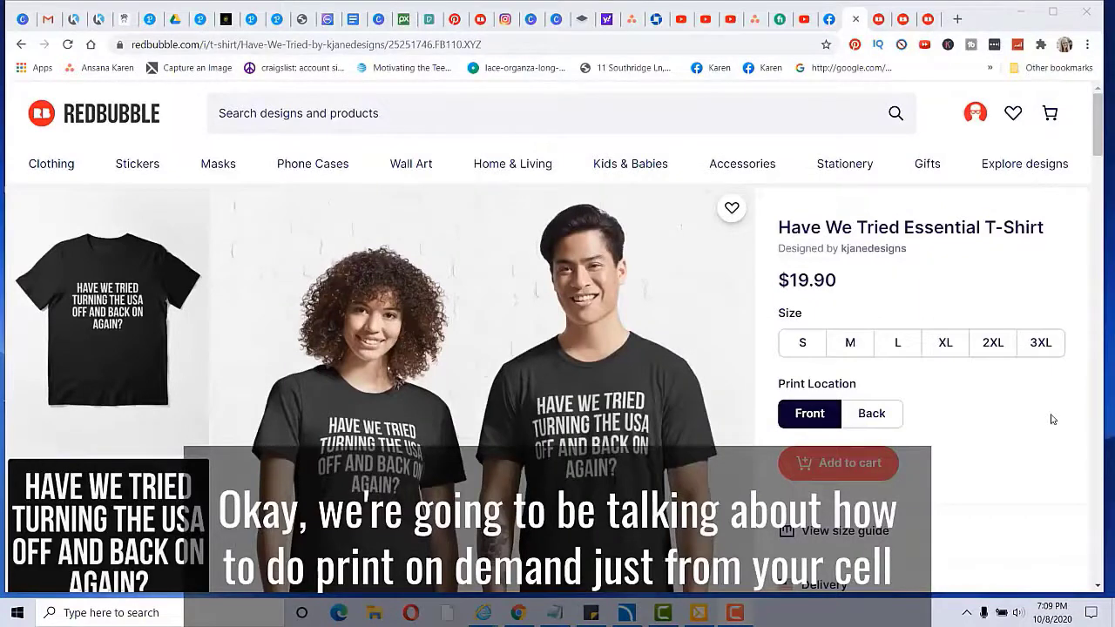
Step: Flip through the black funny-saying Redbubble shirts, including 'Surely Not Everybody Was Kung Fu Fighting'
click(877, 22)
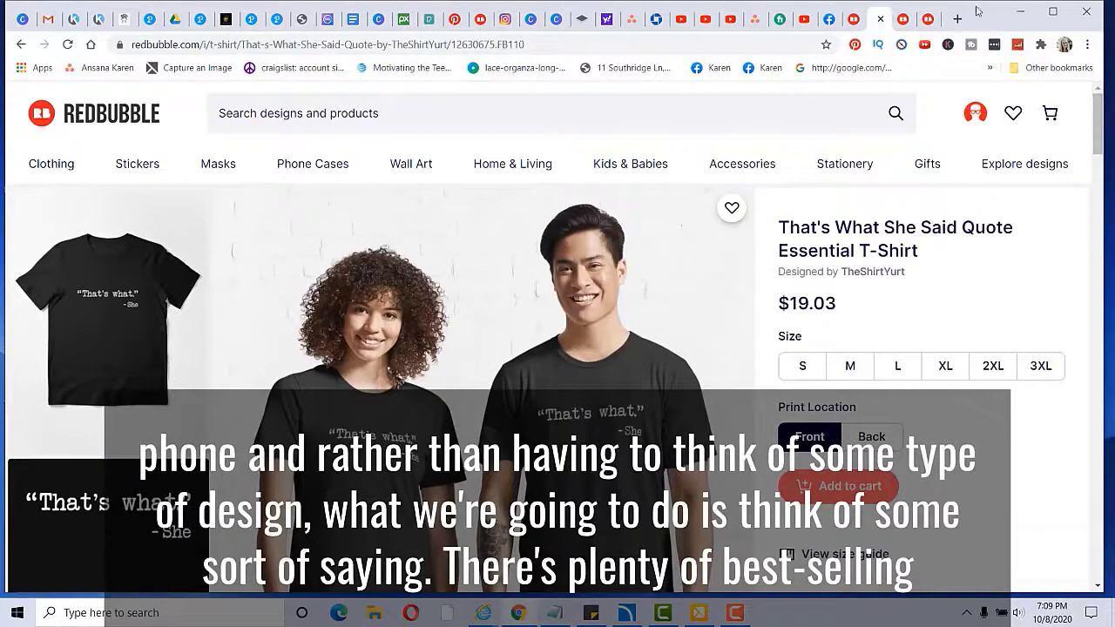
click(906, 22)
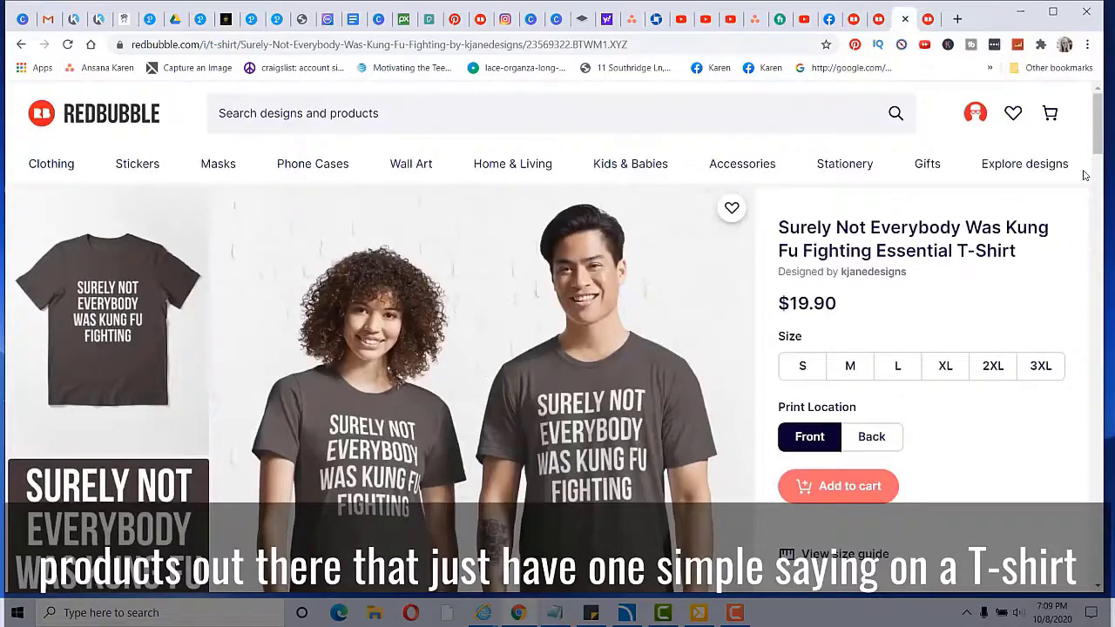
click(934, 22)
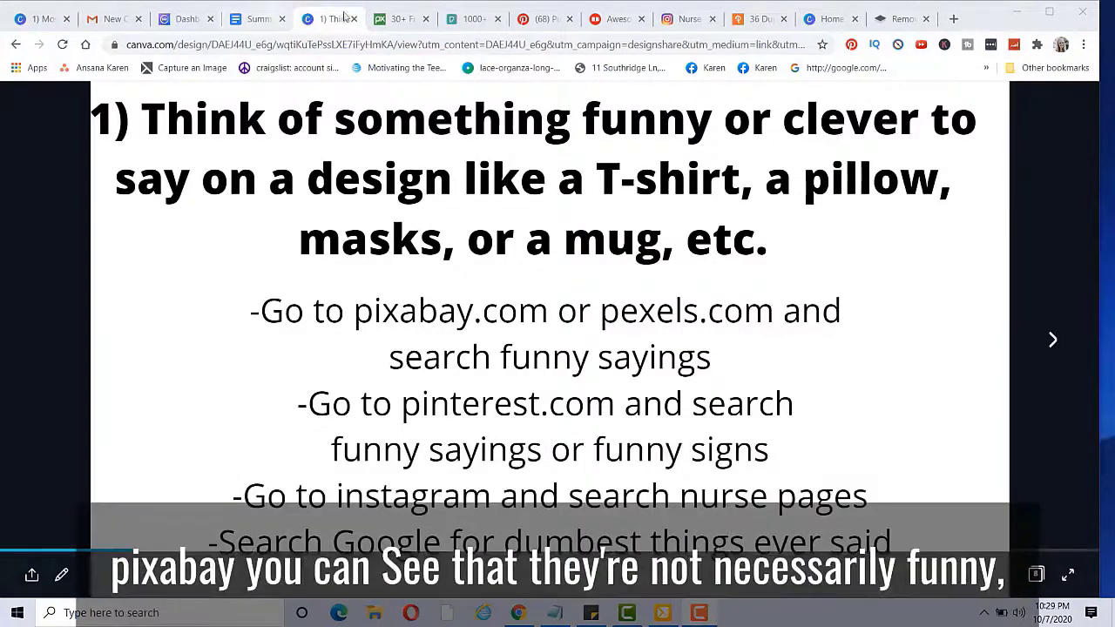
Step: Scroll the Pixabay and Pexels 'funny sayings' image results, ending on Pinterest's results
click(397, 18)
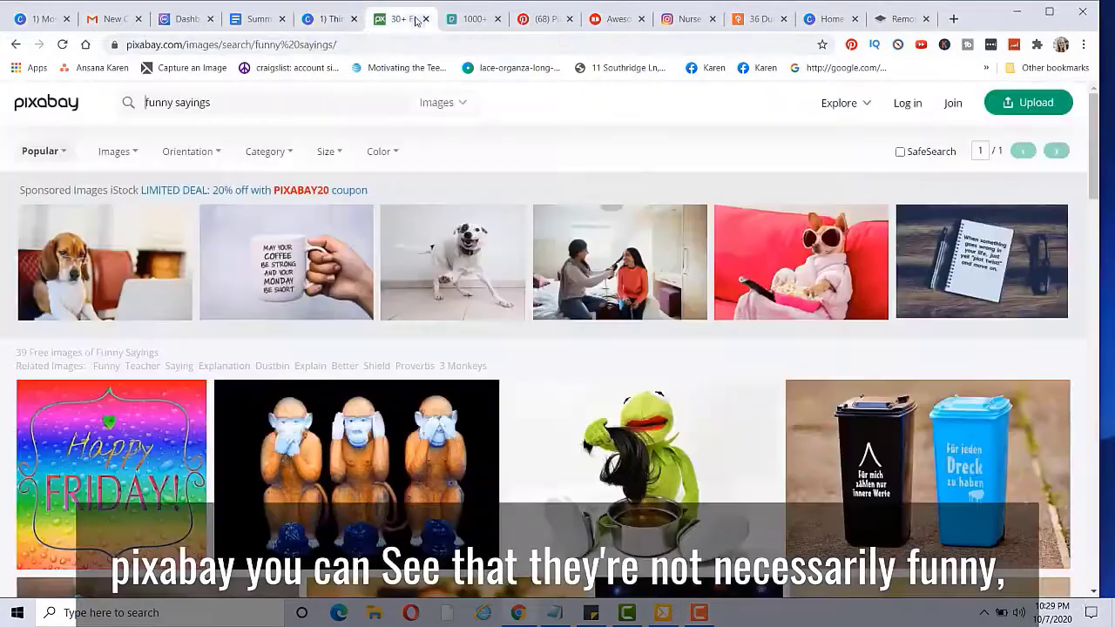
scroll(852, 251, down, 6)
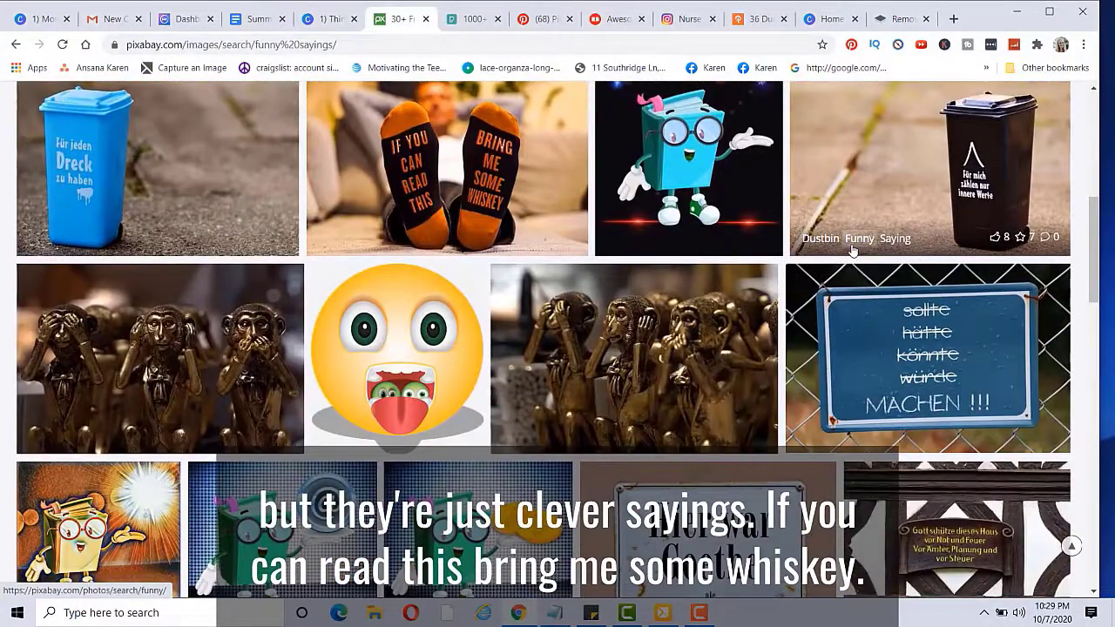
scroll(853, 251, down, 6)
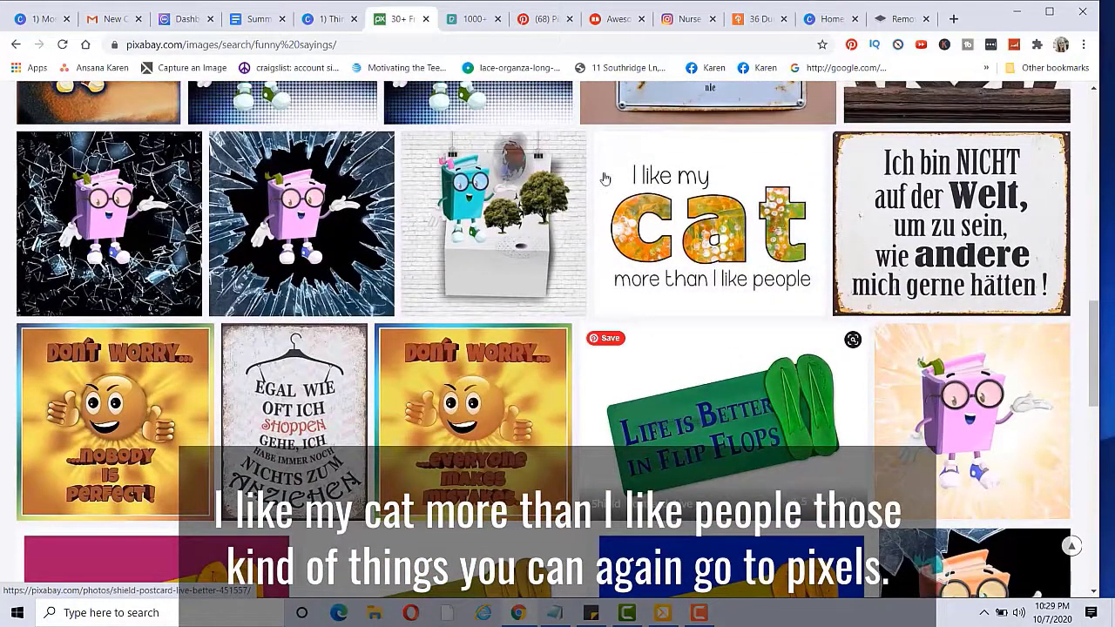
click(473, 18)
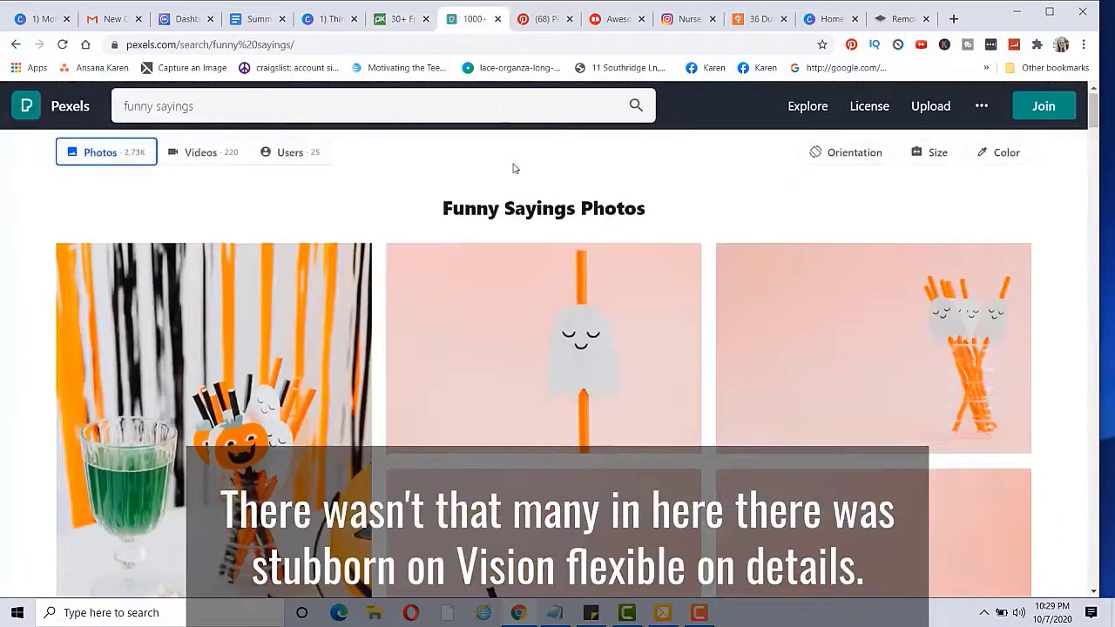
scroll(513, 167, down, 8)
scroll(515, 215, down, 10)
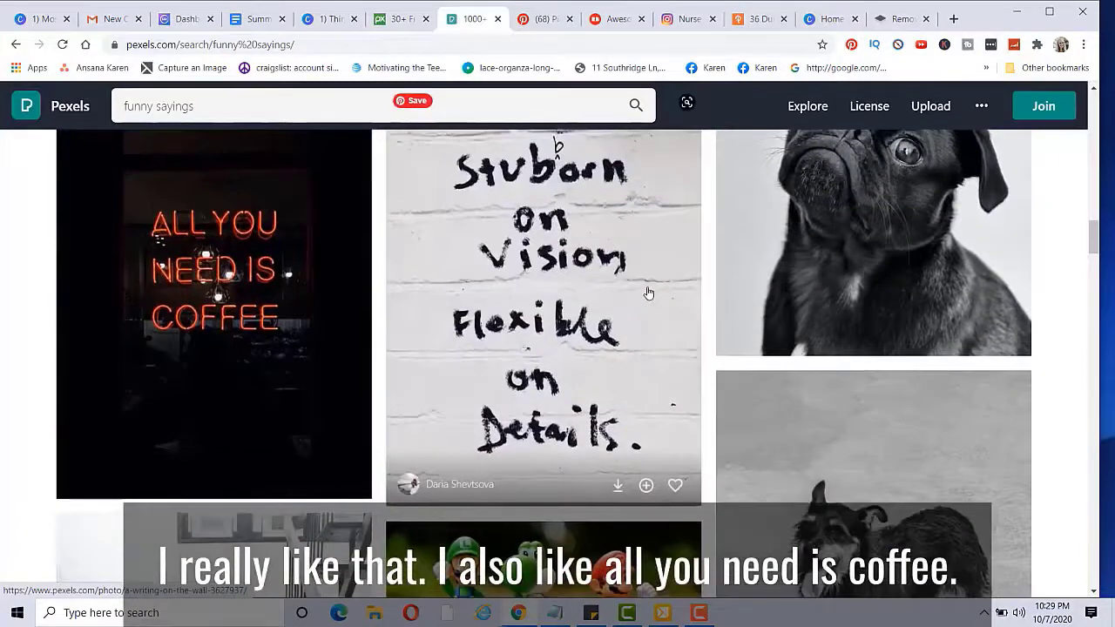
key(ctrl+Tab)
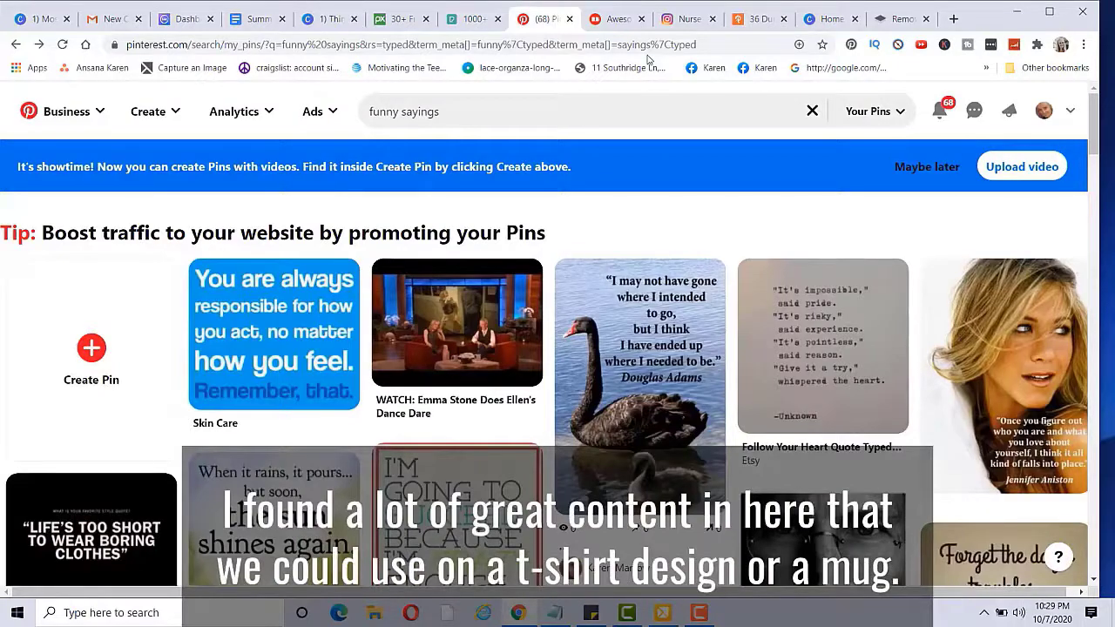
Step: Scroll through the Pinterest 'funny sayings' pins, then go back to the Canva idea-sources slide
scroll(691, 287, down, 4)
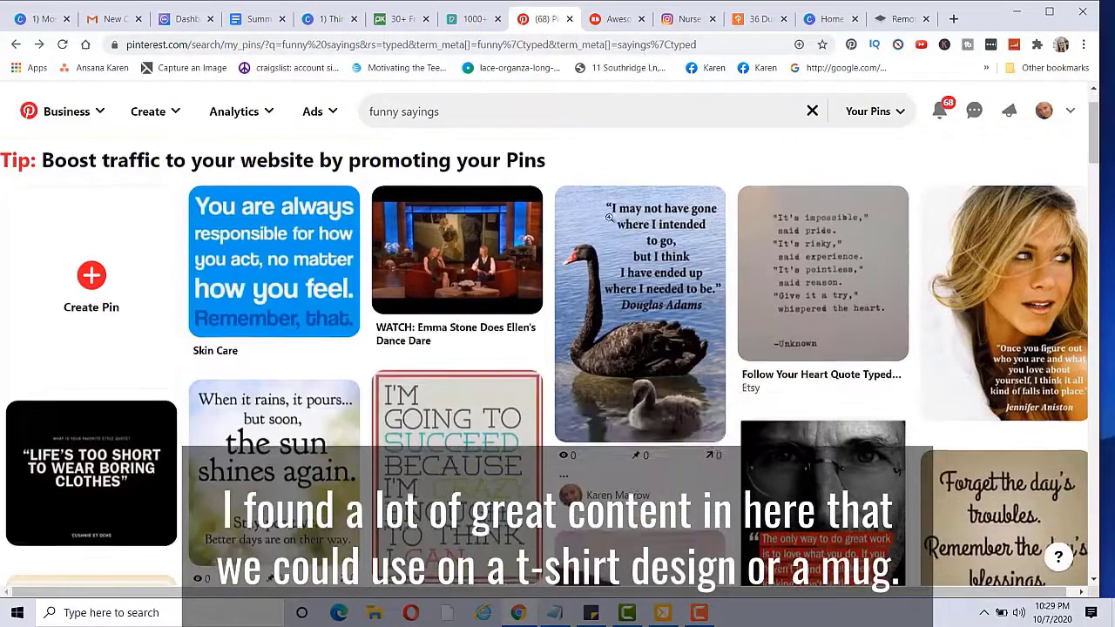
scroll(690, 287, down, 4)
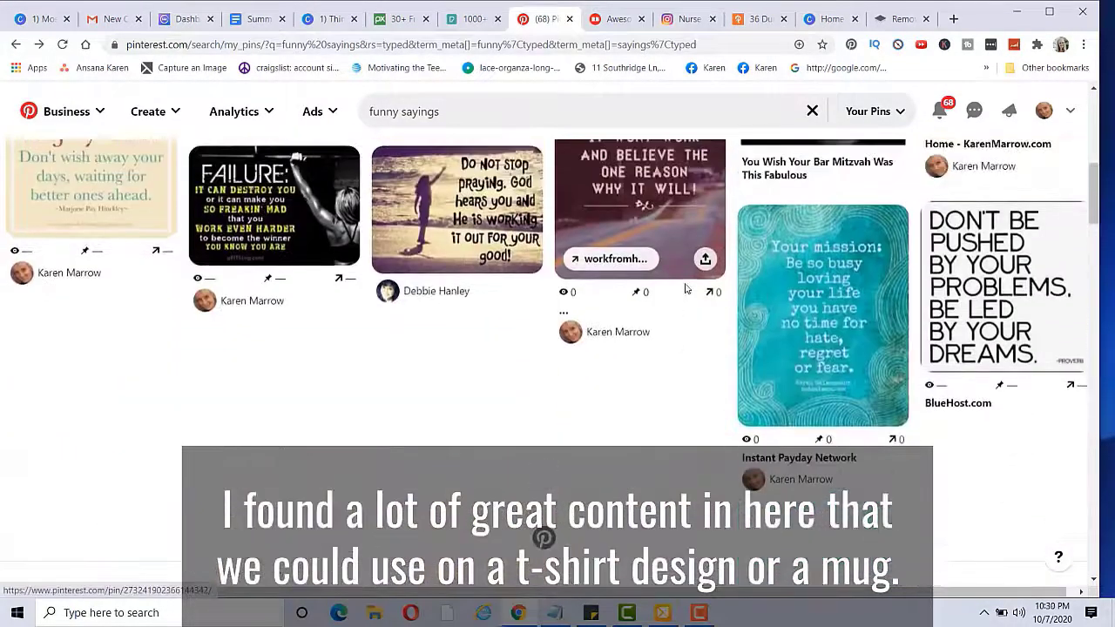
scroll(832, 346, down, 4)
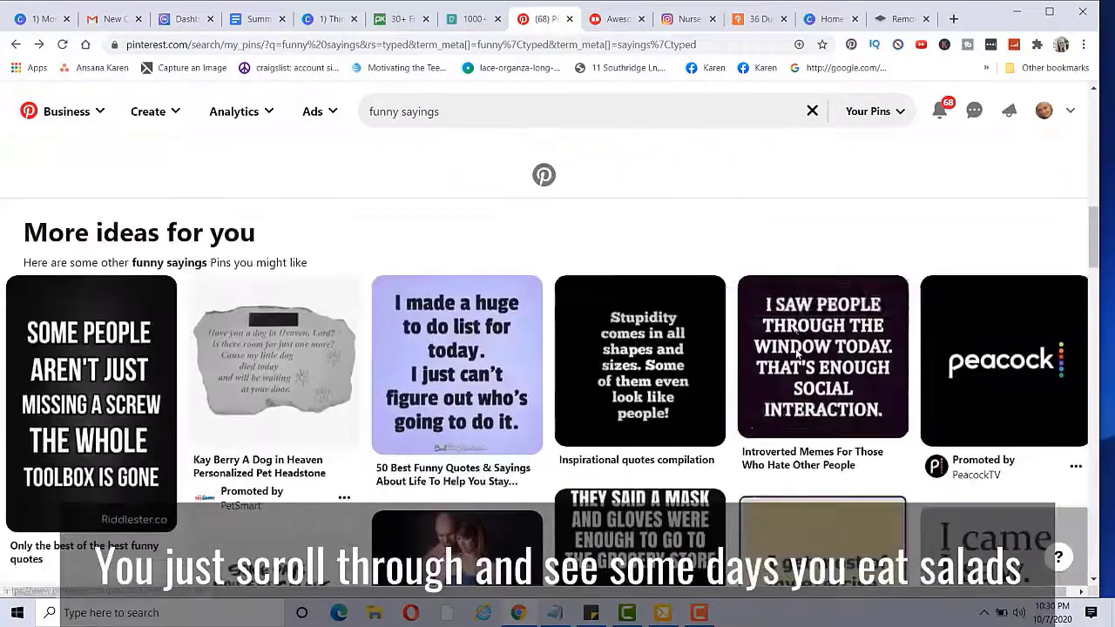
scroll(780, 329, down, 2)
scroll(780, 329, down, 4)
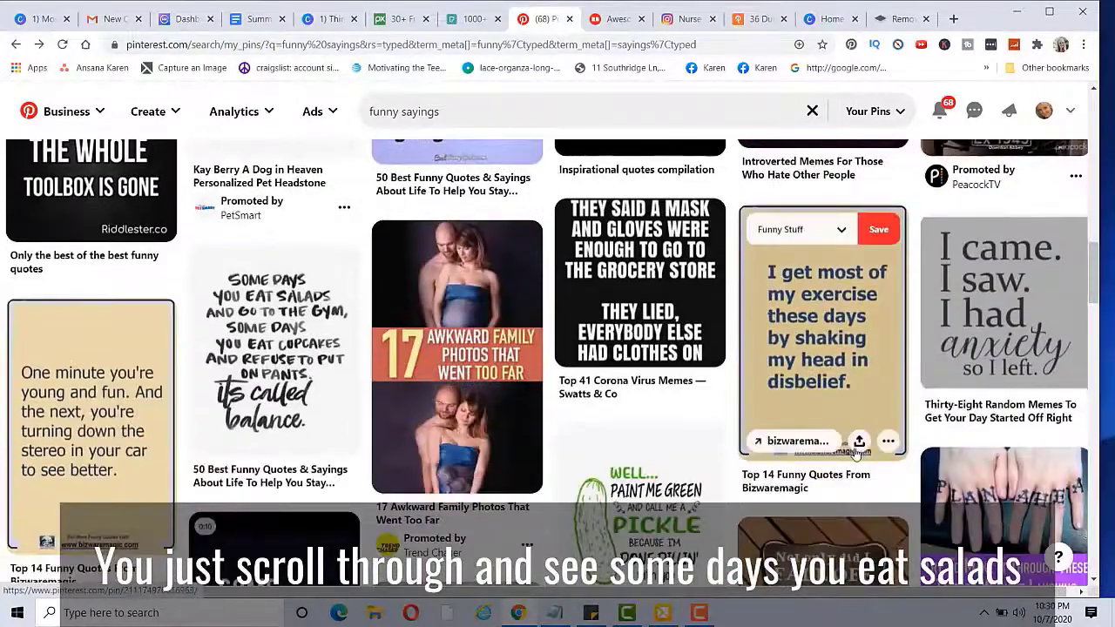
scroll(748, 417, up, 2)
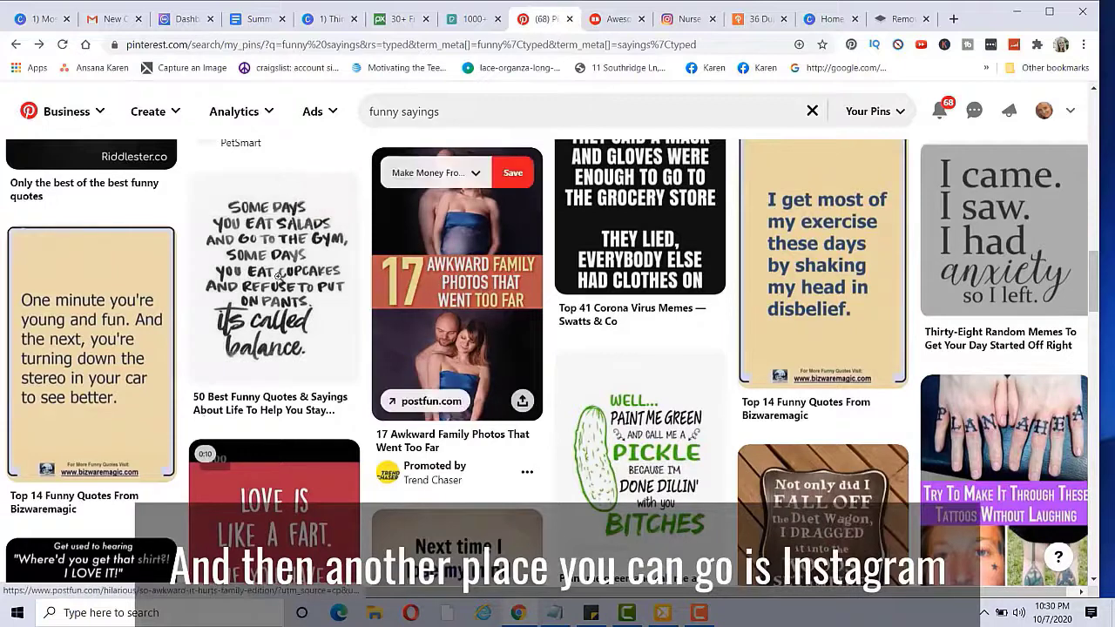
click(335, 20)
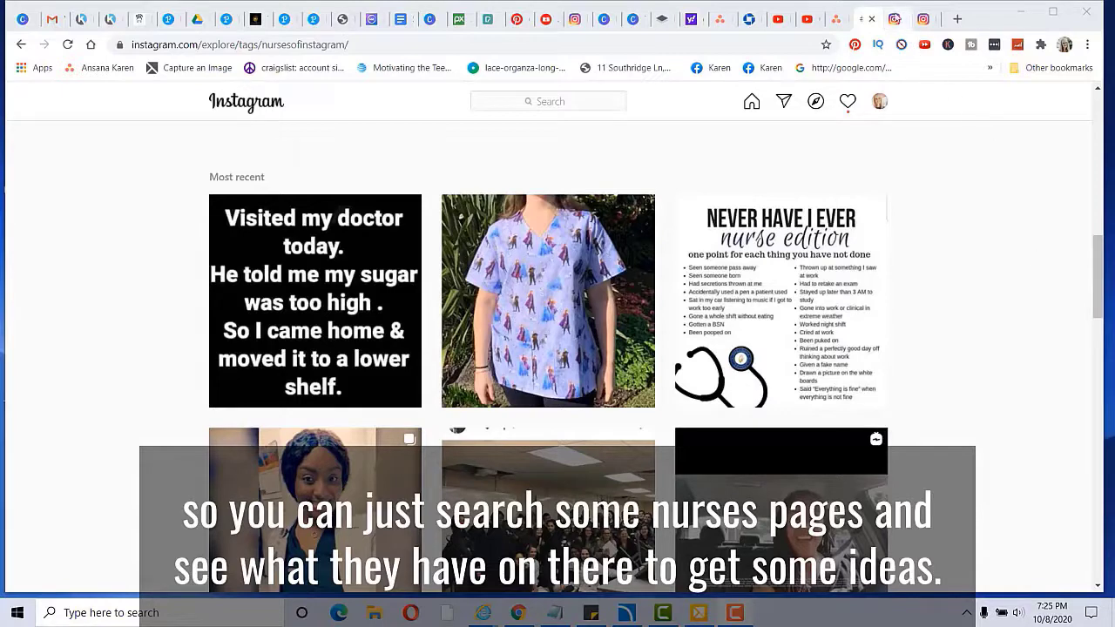
Step: Look through two more nurse humour Instagram pages' meme grids
click(895, 19)
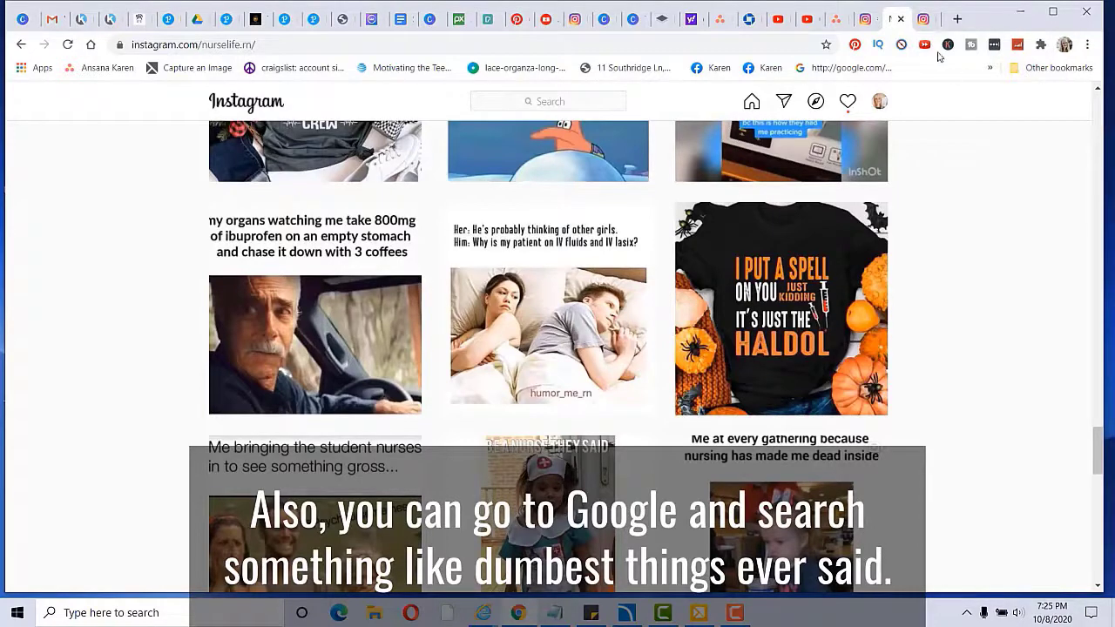
click(924, 19)
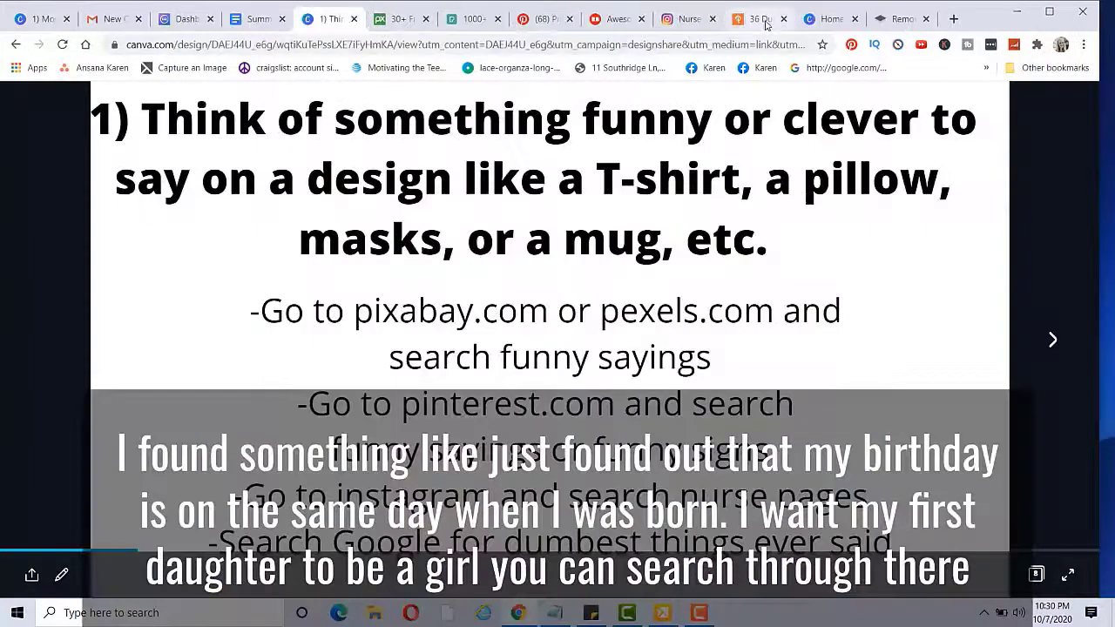
Step: Skim Pulptastic's '36 Dumbest Things Ever Said Online' article, then advance Canva to the YouTube channel slide
click(756, 18)
scroll(994, 266, down, 2)
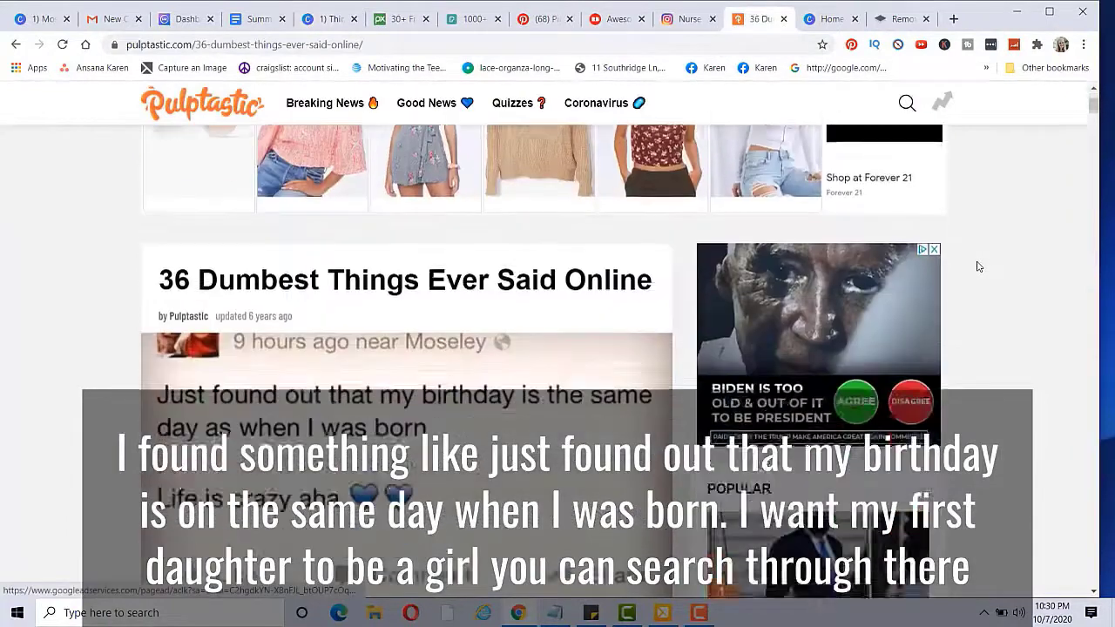
scroll(959, 263, down, 5)
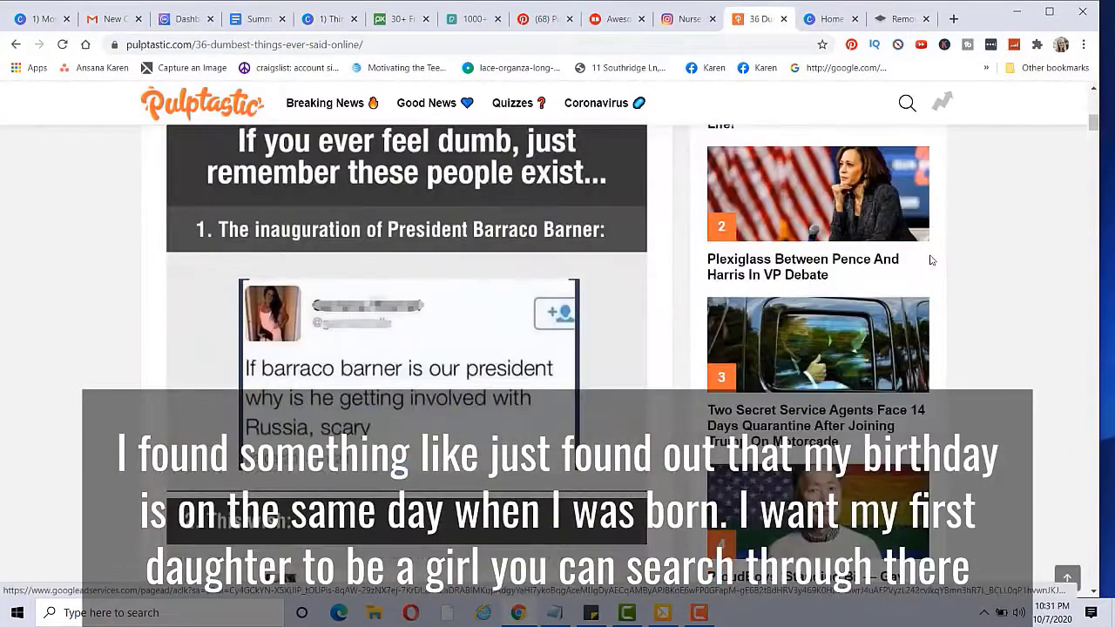
scroll(930, 260, down, 2)
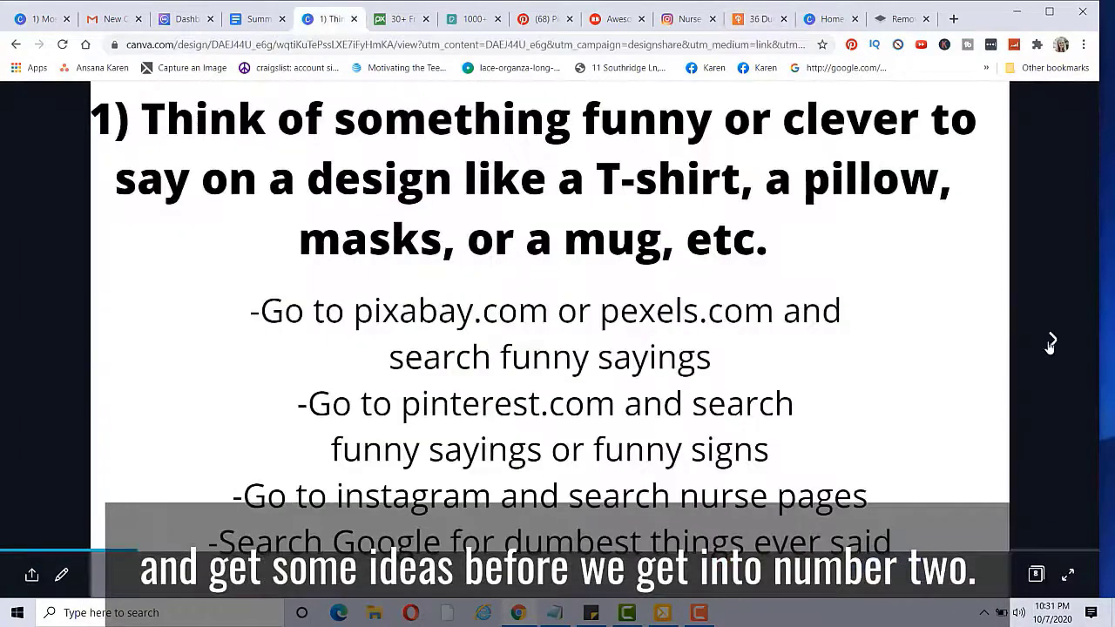
click(1050, 342)
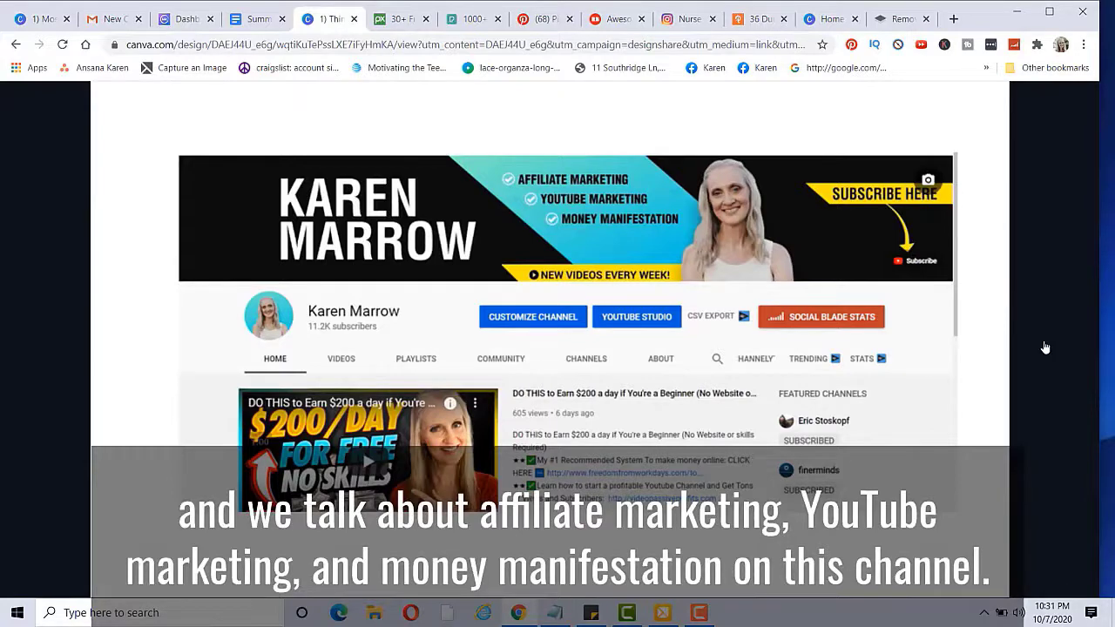
Step: Advance the presentation to the '2) Download Abode Spark on your iphone' slide
key(Right)
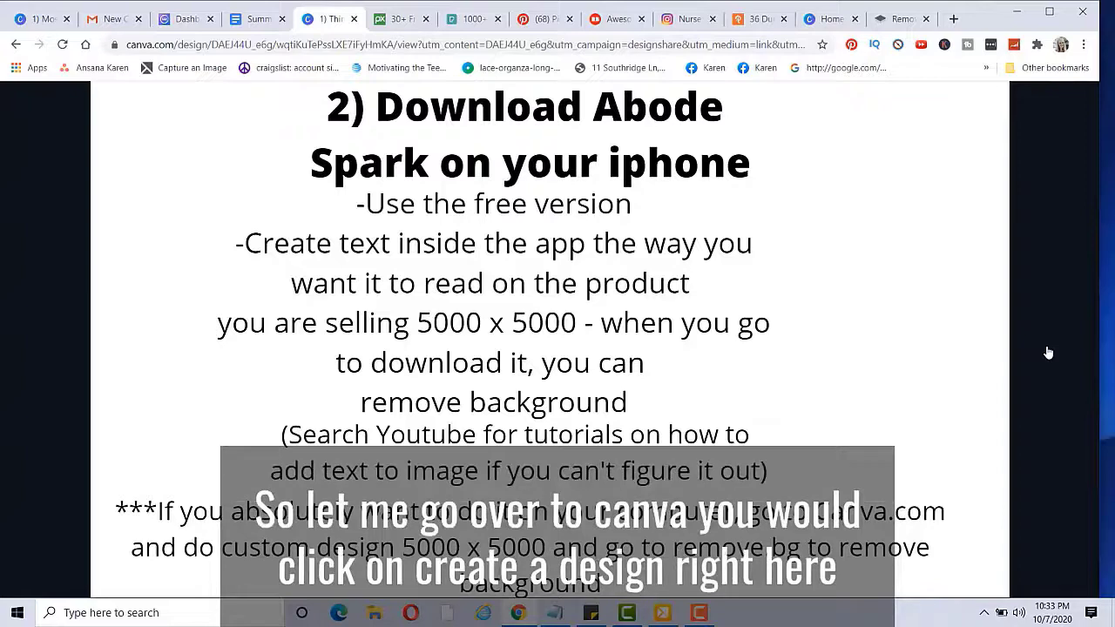
Step: From Canva Home, create a new custom design of 5000 × 5000 px
click(805, 21)
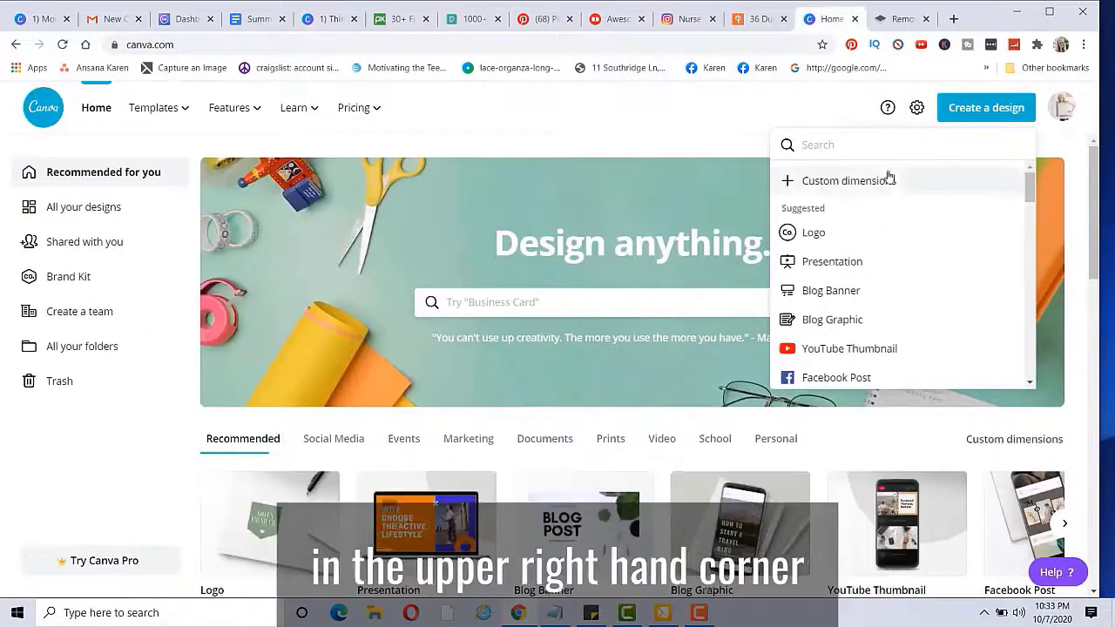
click(957, 115)
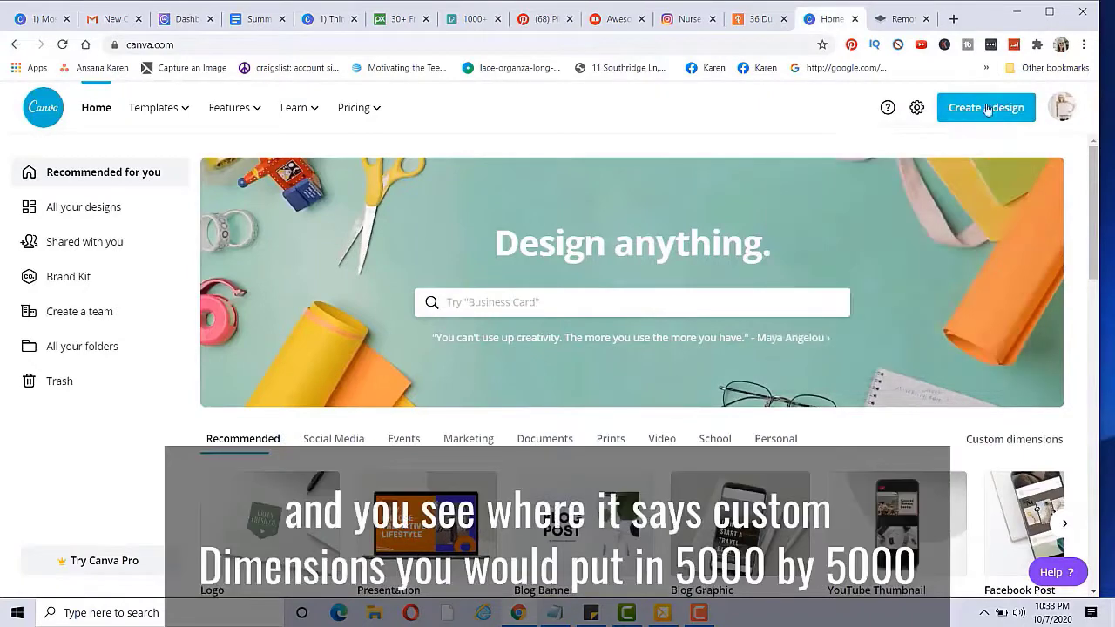
click(991, 110)
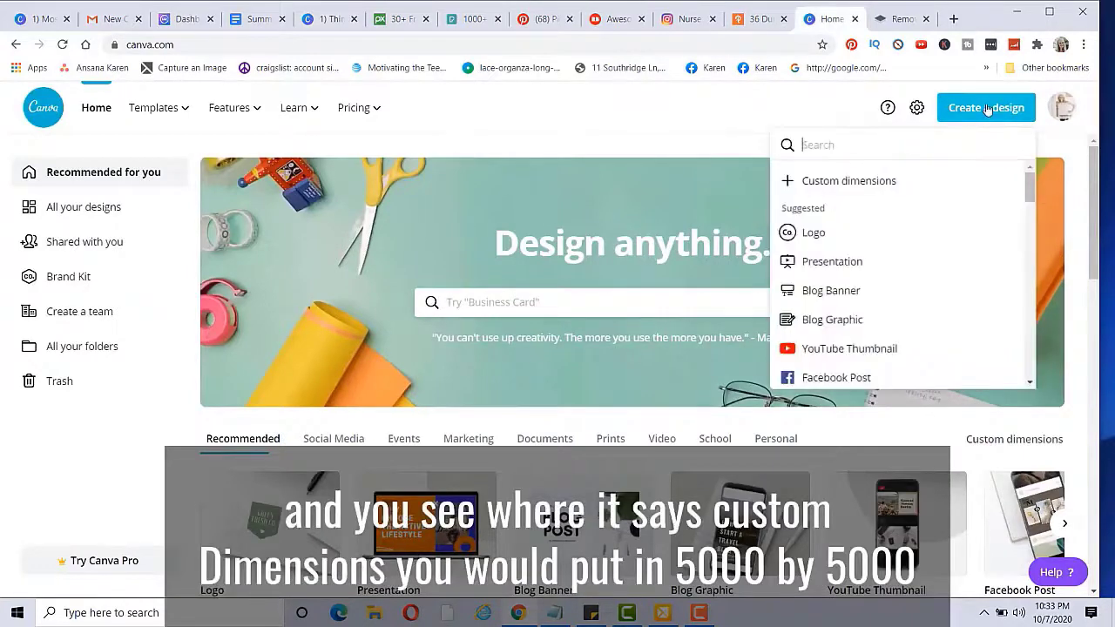
click(826, 185)
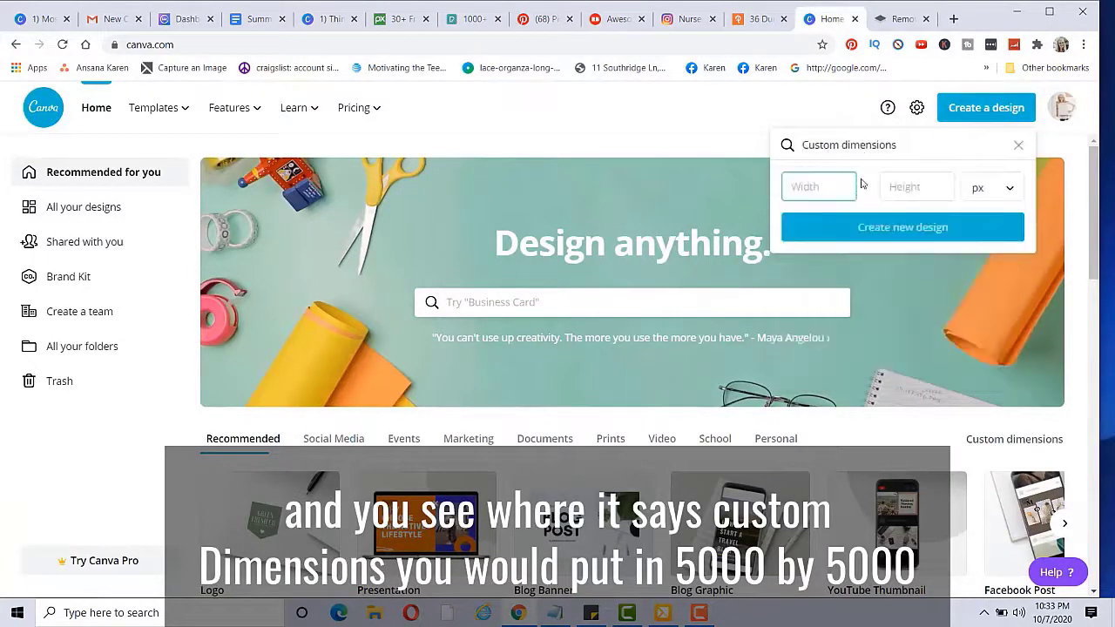
text(5000)
click(911, 188)
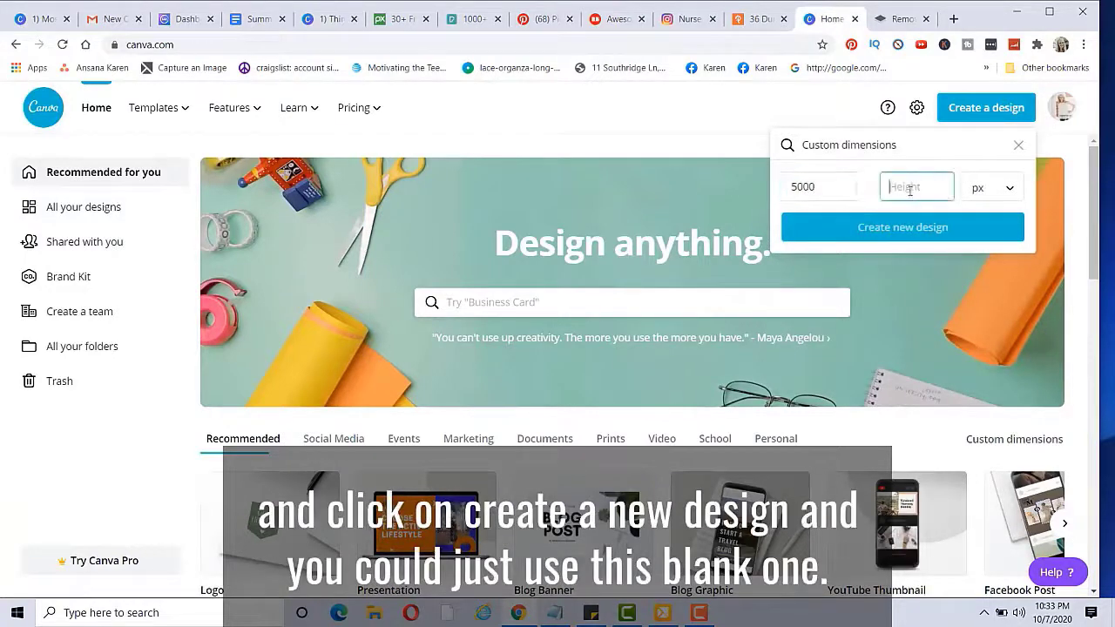
text(5000)
click(903, 227)
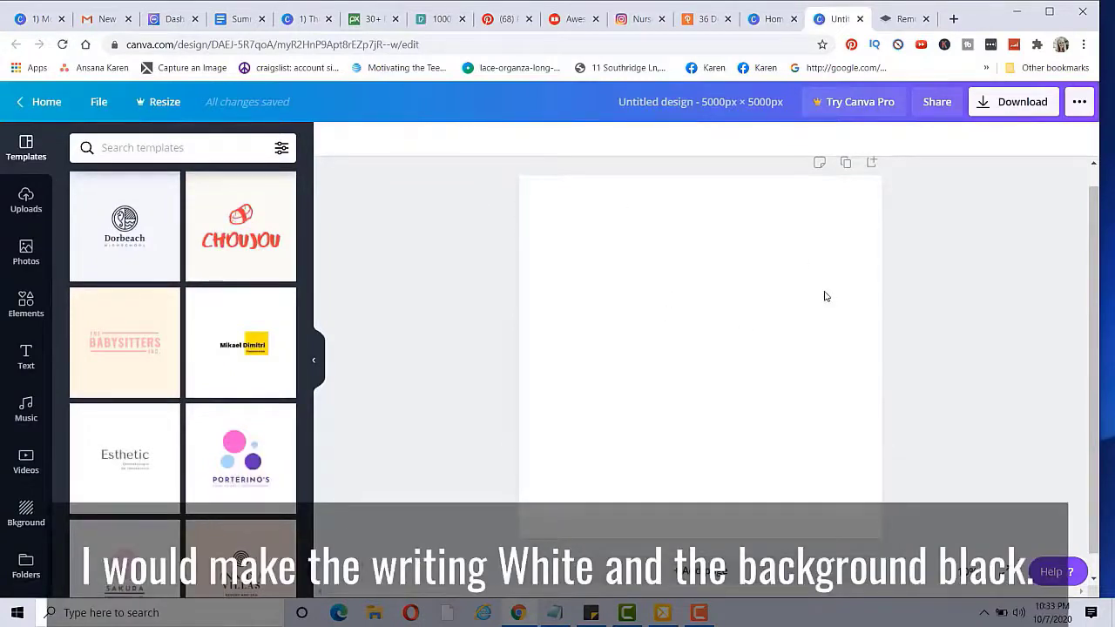
Step: Fill the blank page background with black
click(739, 288)
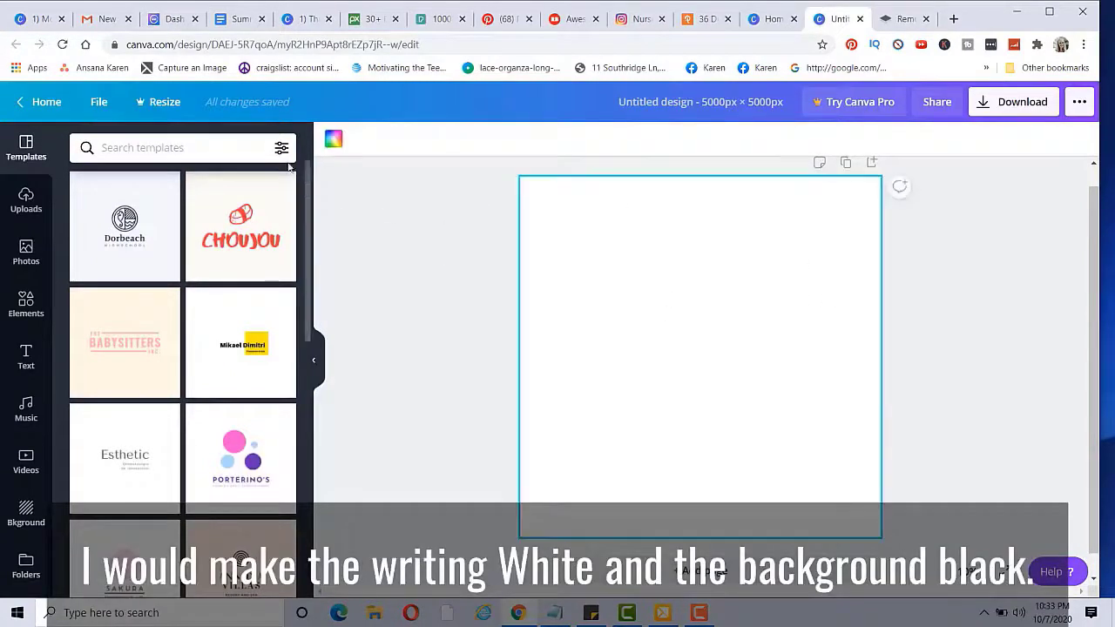
click(333, 142)
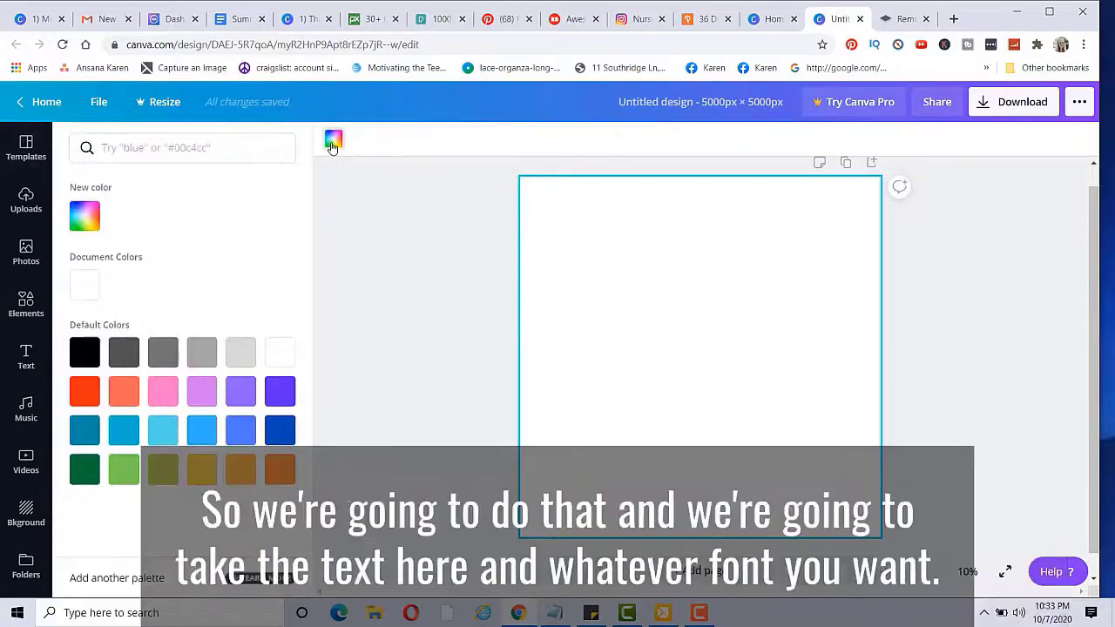
click(84, 352)
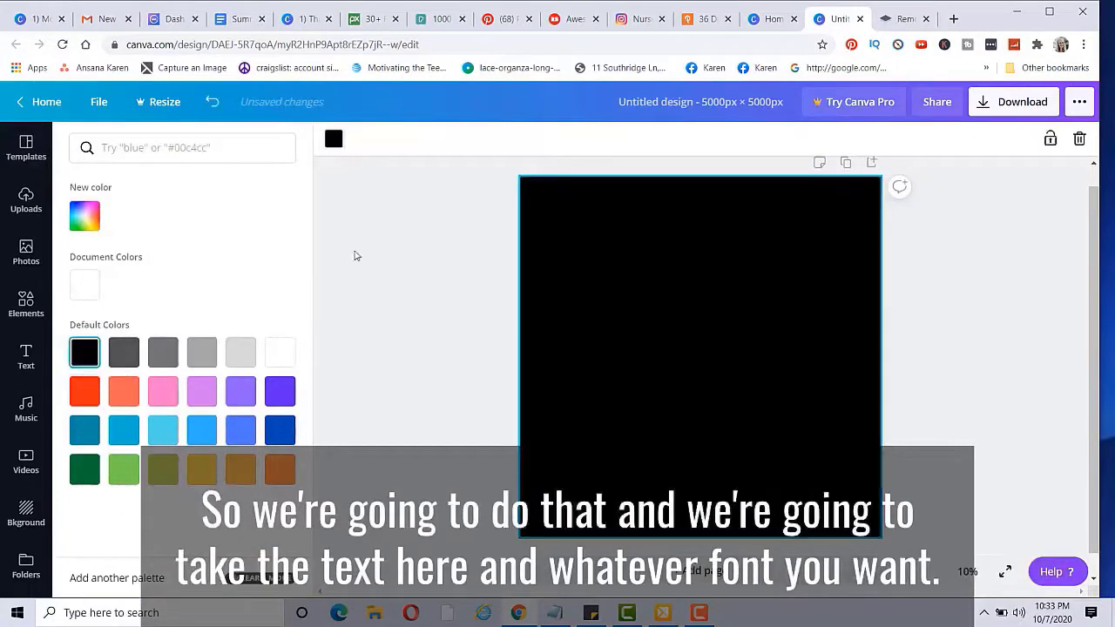
Step: Add a heading reading 'This is the stupidest world I have ever lived in.'
click(24, 356)
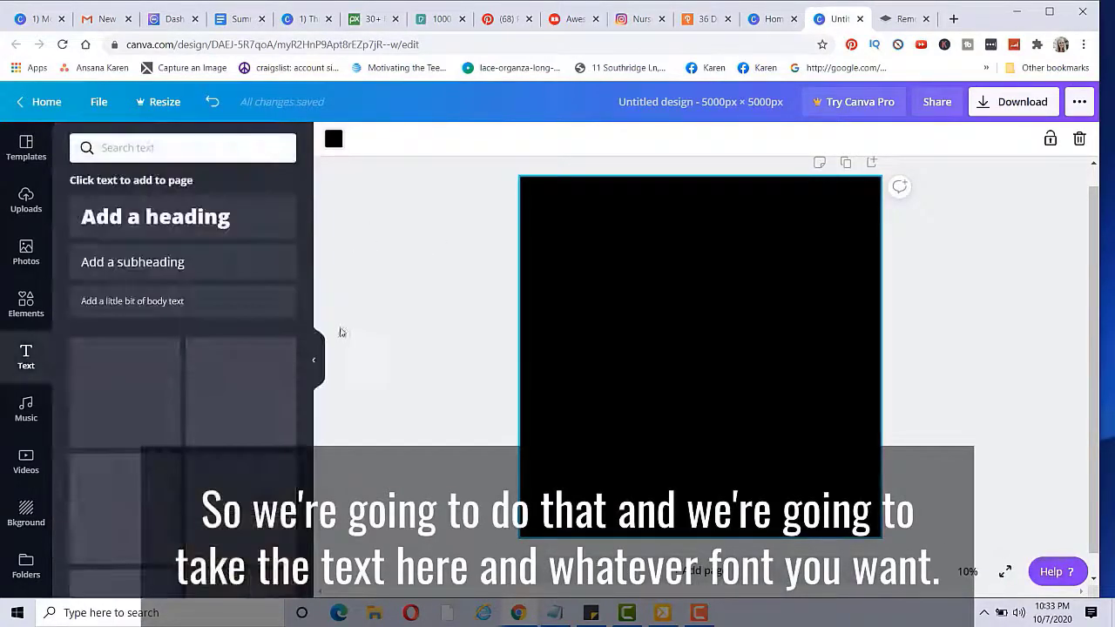
click(177, 228)
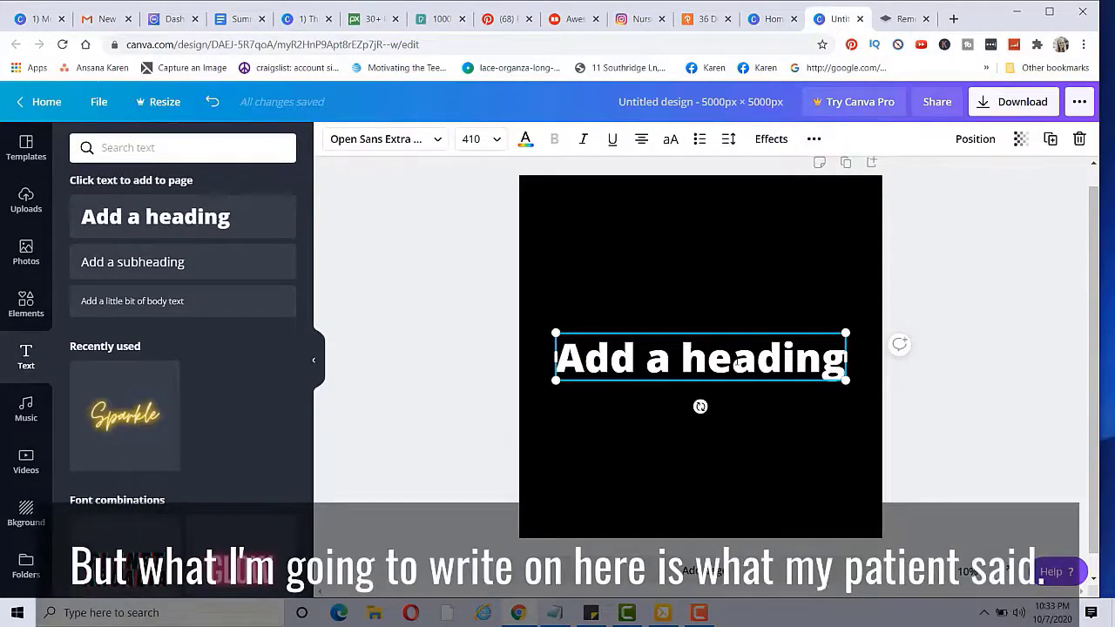
click(736, 362)
key(BackSpace)
key(BackSpace)
key(BackSpace)
key(BackSpace)
key(BackSpace)
key(BackSpace)
key(BackSpace)
key(BackSpace)
key(BackSpace)
key(BackSpace)
key(BackSpace)
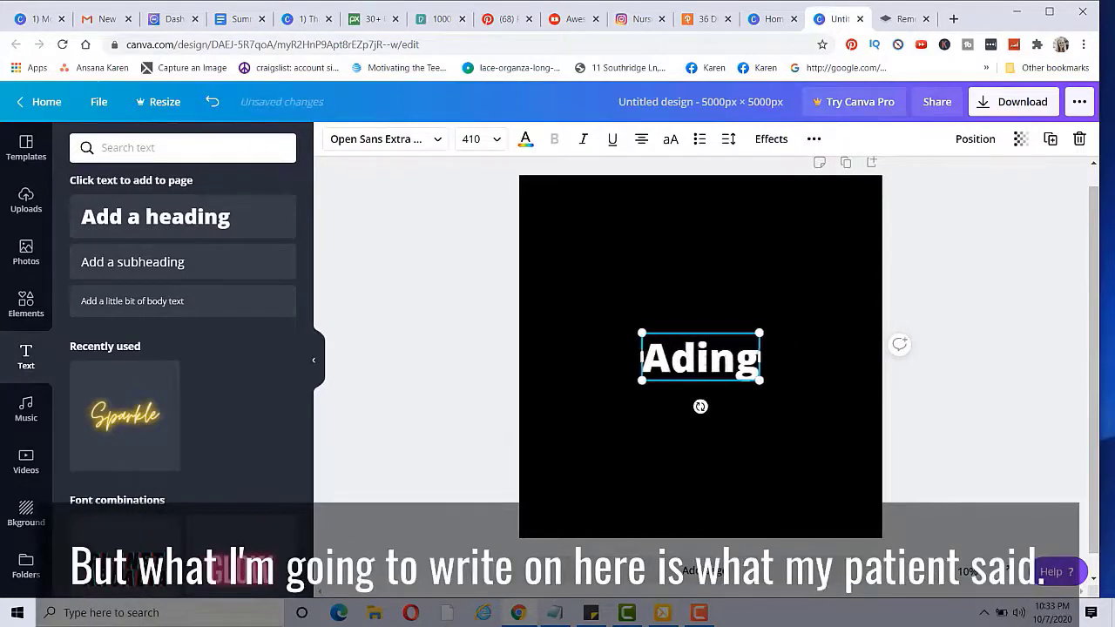
key(BackSpace)
key(BackSpace)
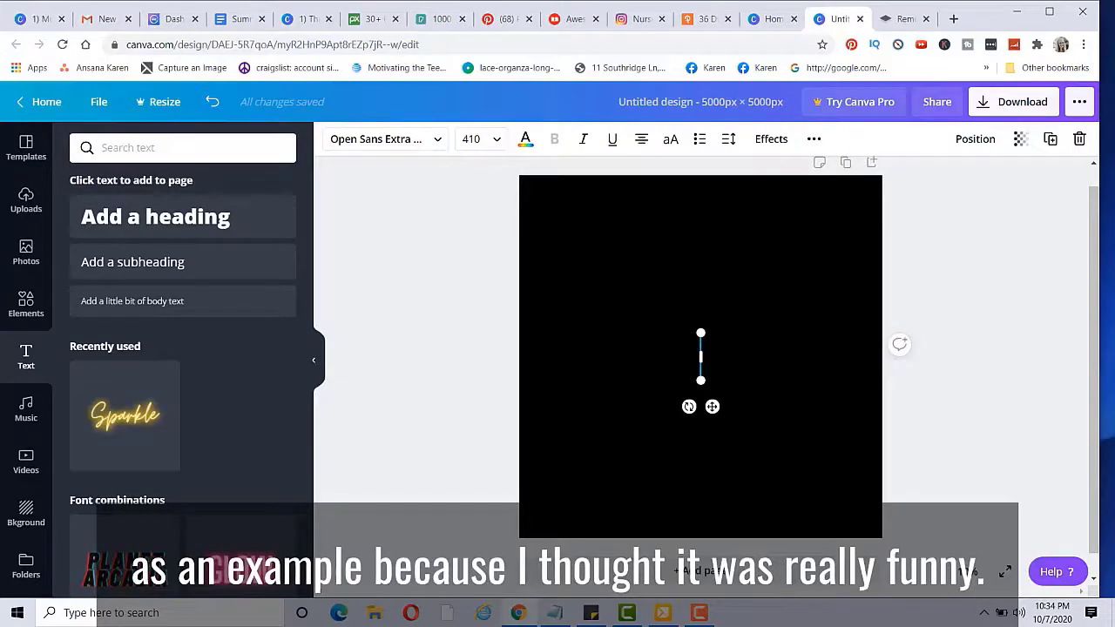
text(This i)
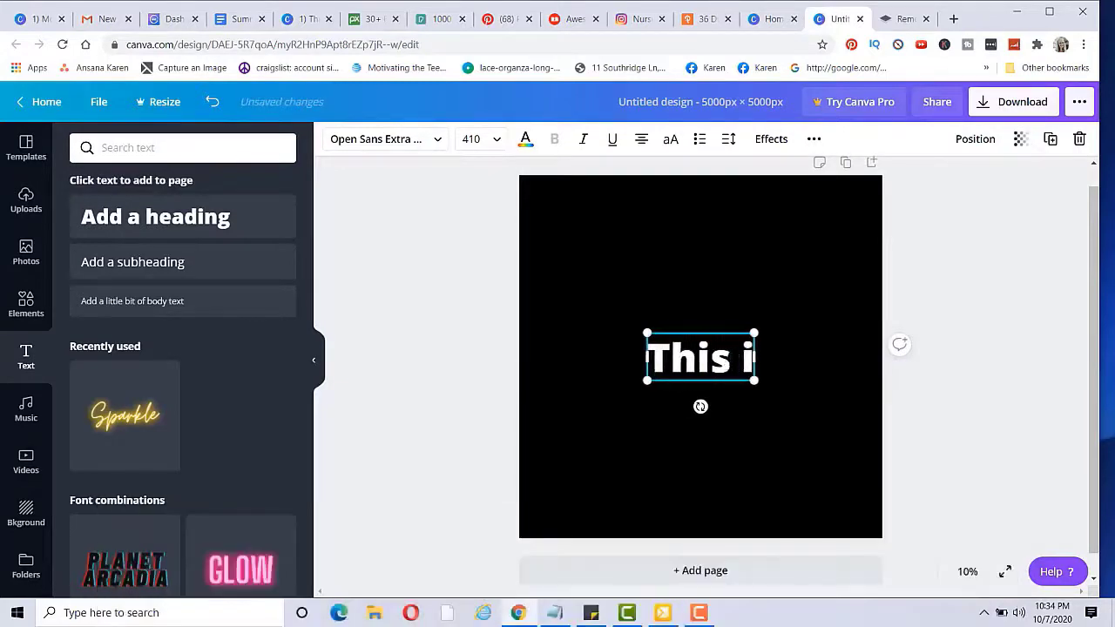
text(s the stu)
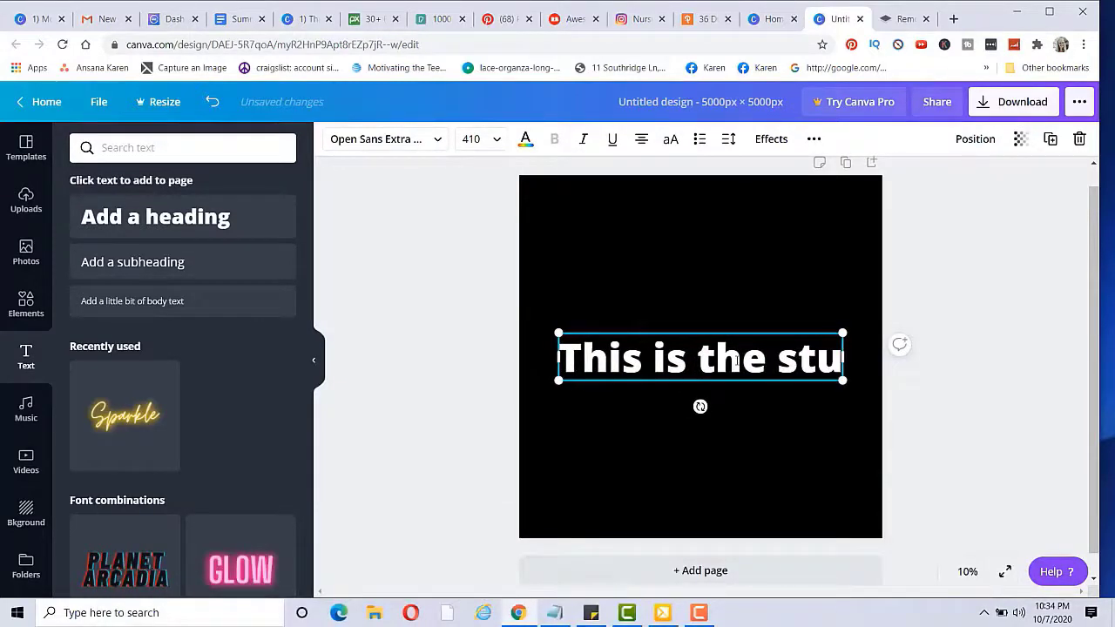
text(pidest wor)
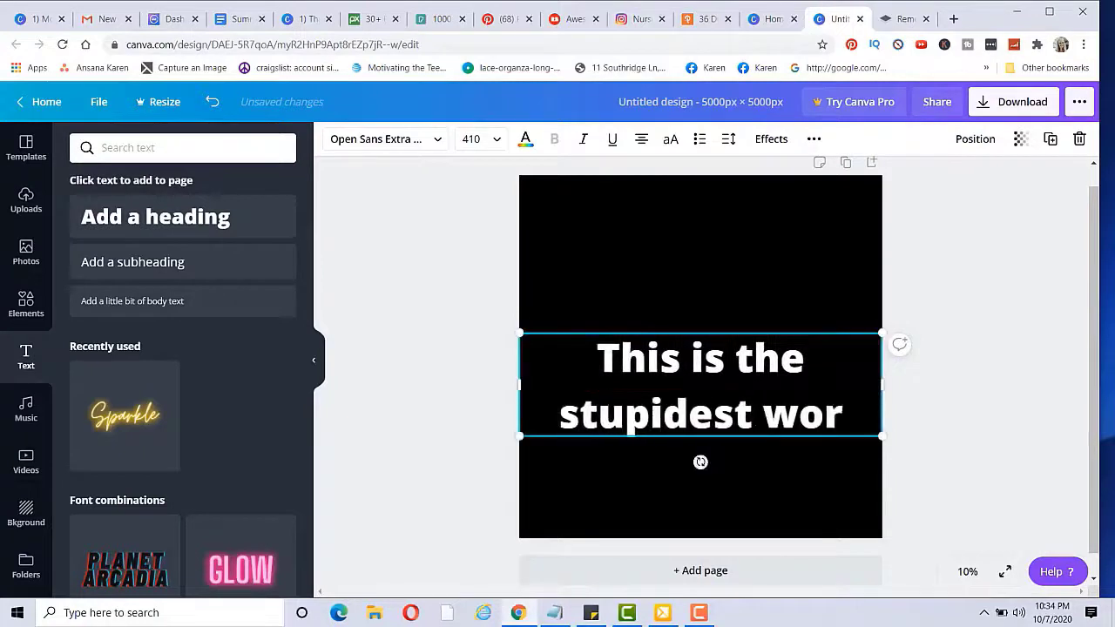
text(ld I ha)
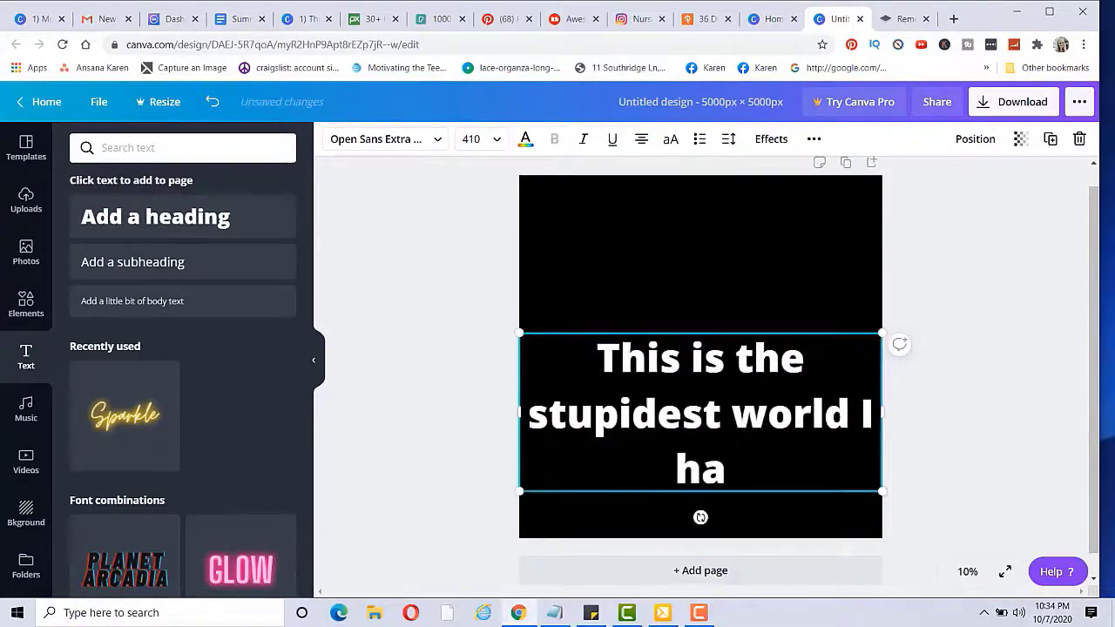
text(ve ever lived)
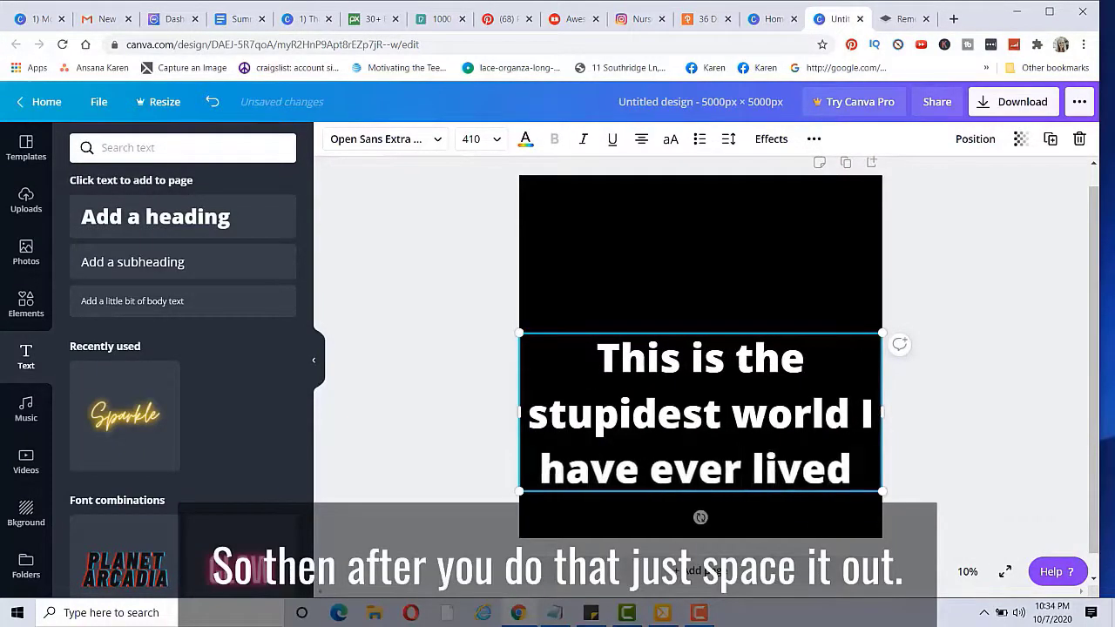
text( in.)
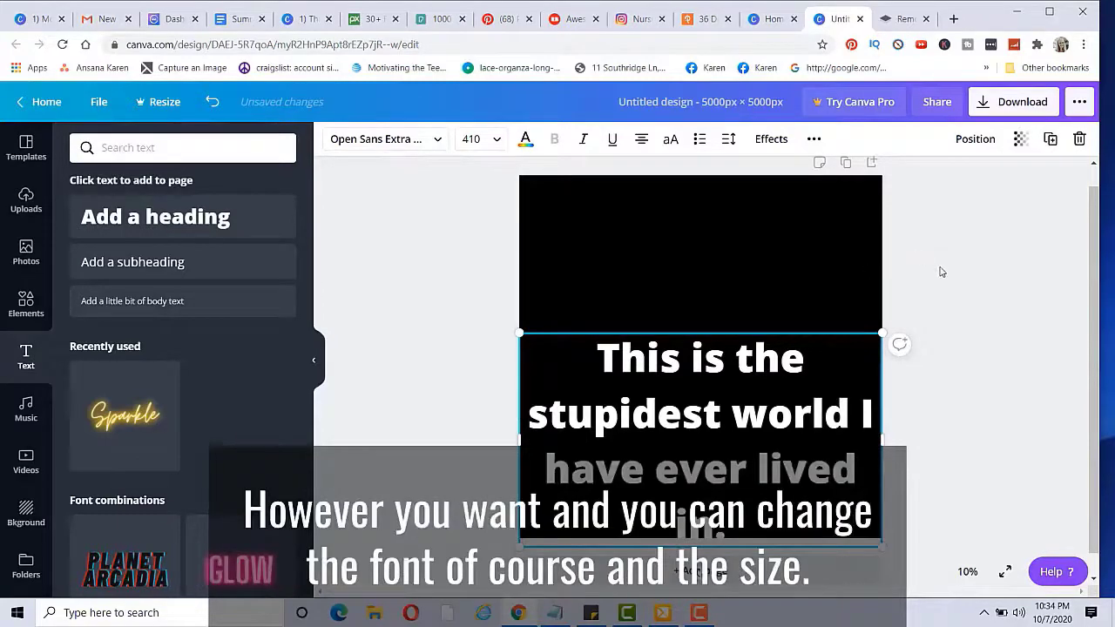
Step: Move the quote text box to the centre of the black page
click(941, 272)
drag(809, 339, 815, 291)
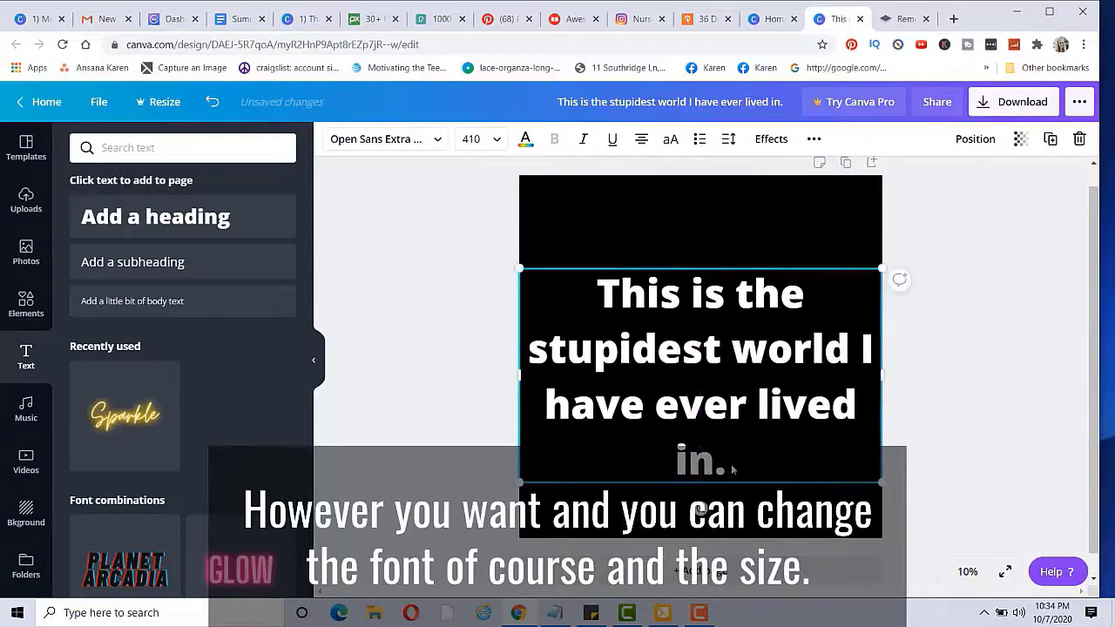
drag(732, 471, 779, 299)
Step: Download the quote design as a PNG file
click(1031, 255)
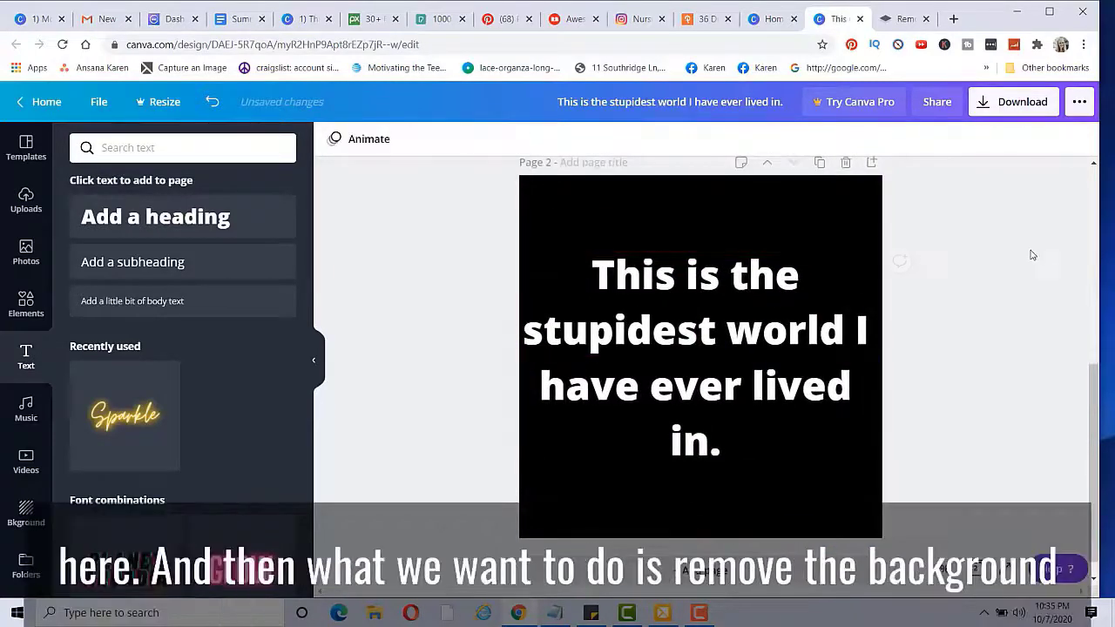
click(1020, 104)
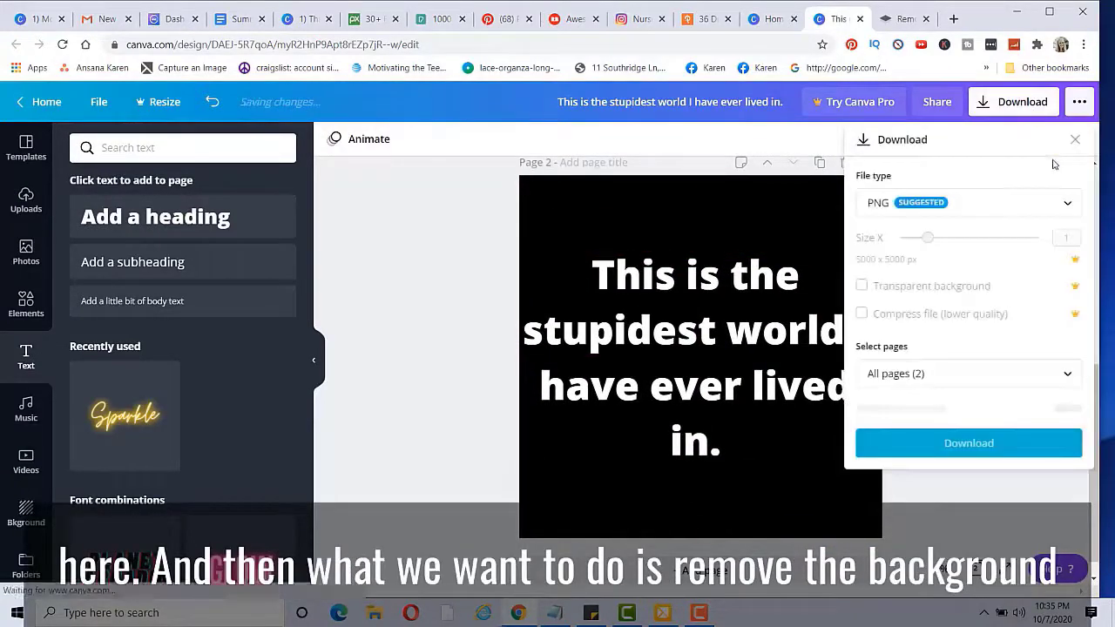
click(963, 414)
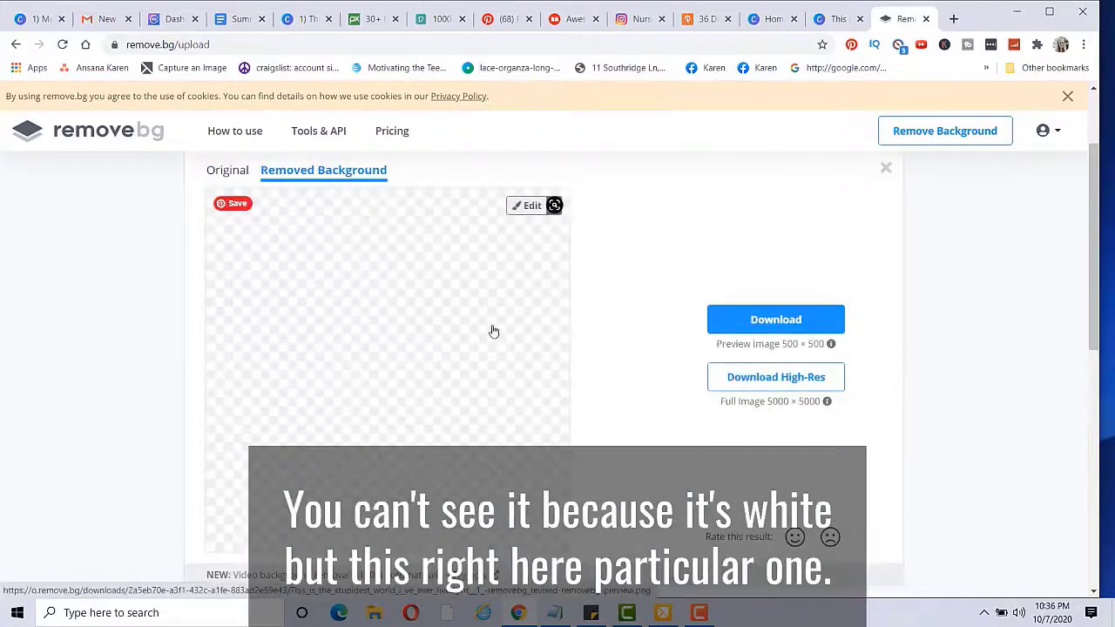
Step: Scroll the remove.bg result down to the 5000 × 5000 high-res download option
scroll(926, 306, down, 1)
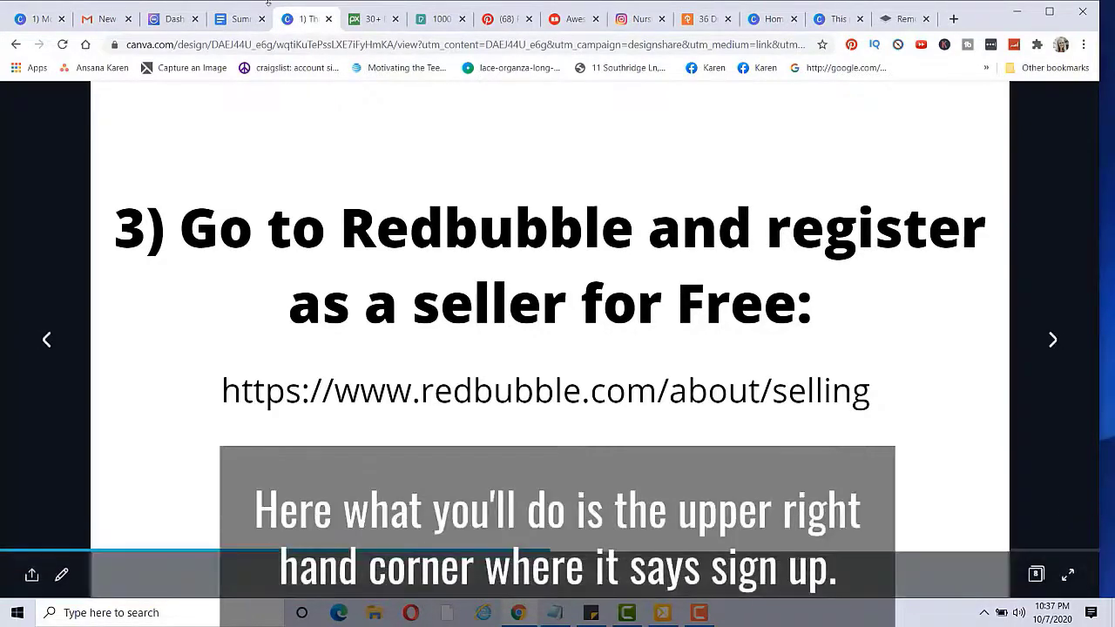
Step: On Redbubble, start an artist sign-up and enter the shop name and account details
click(581, 19)
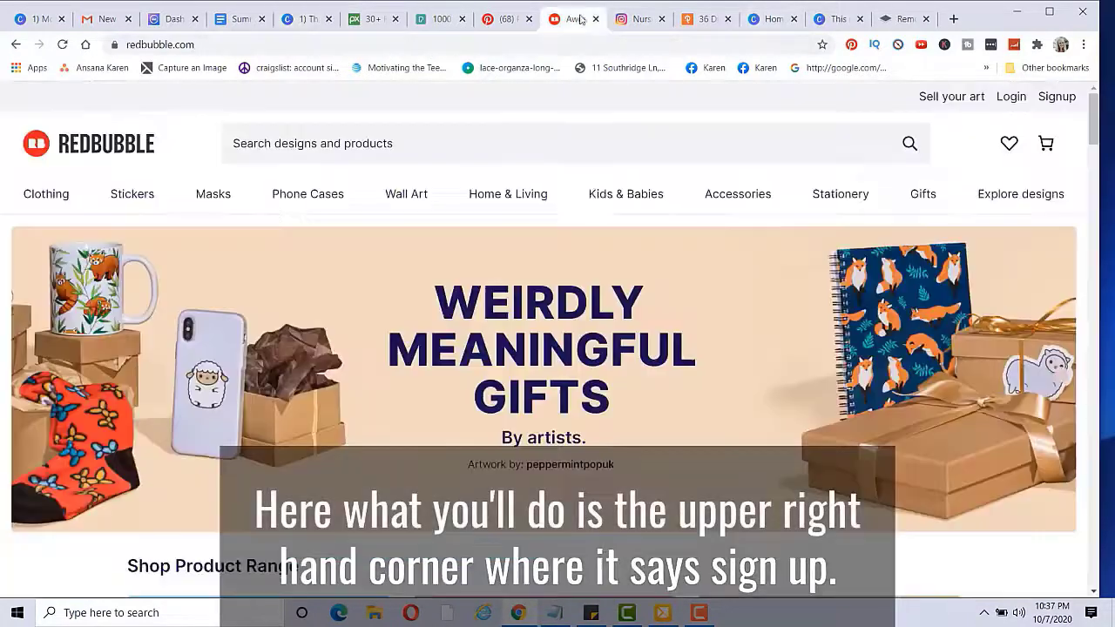
click(1055, 97)
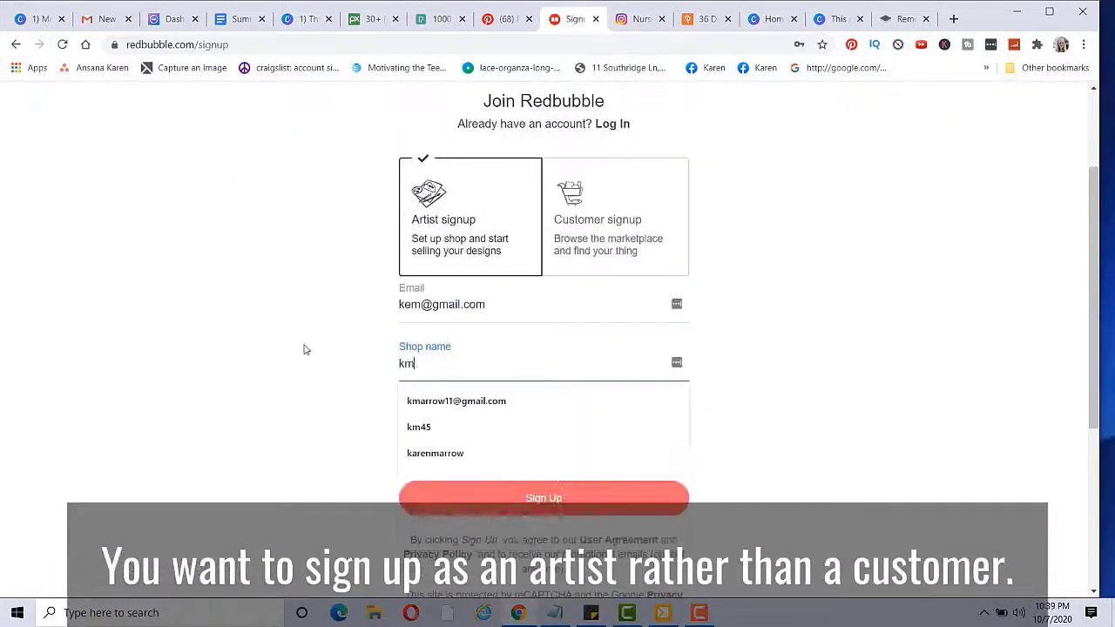
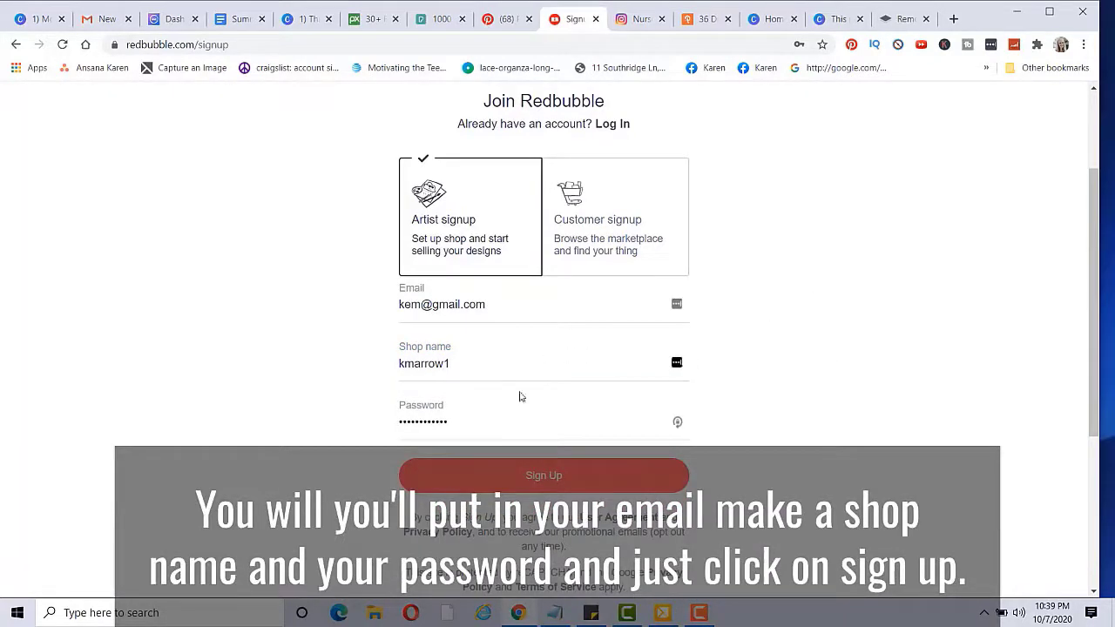
Step: Submit the artist sign-up and add the white quote design as new work, reviewing its background colour
click(483, 479)
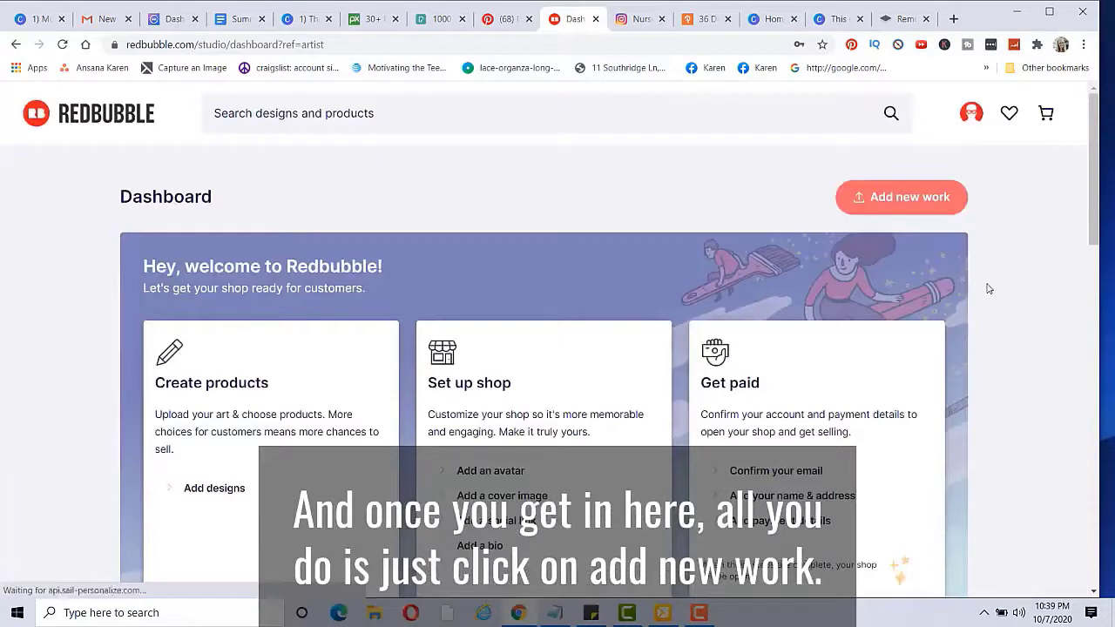
click(884, 208)
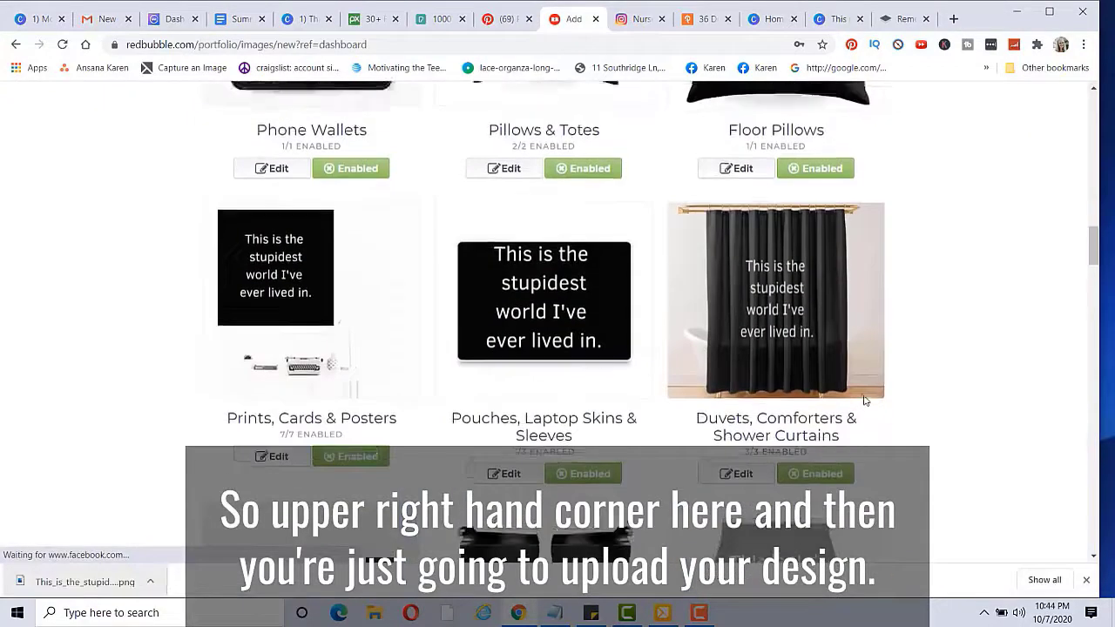
scroll(865, 401, up, 5)
scroll(865, 401, up, 10)
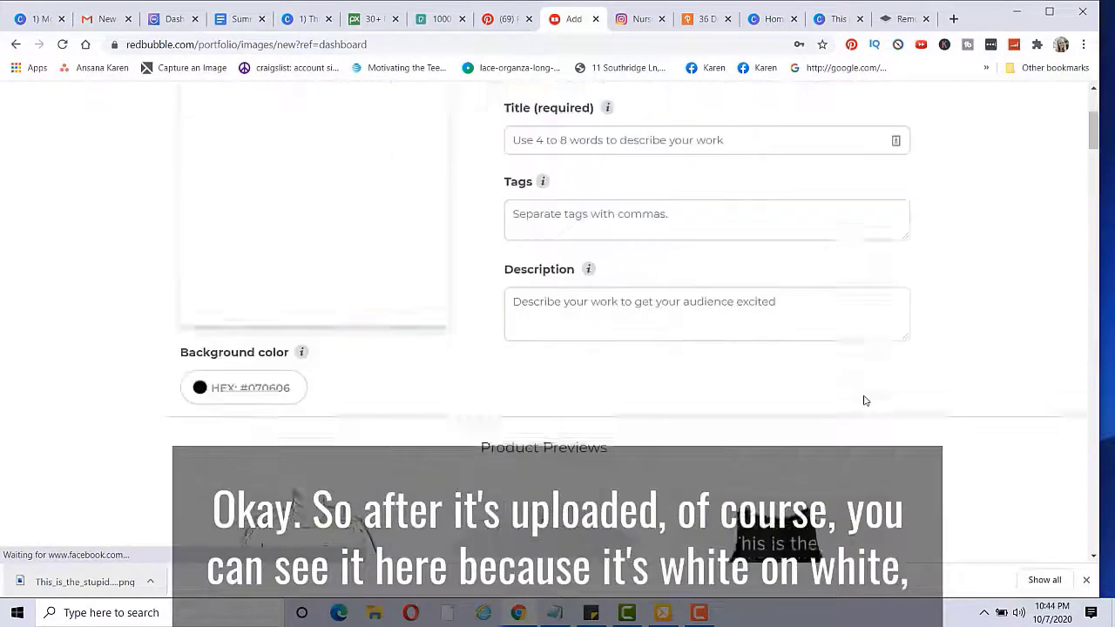
scroll(865, 401, up, 3)
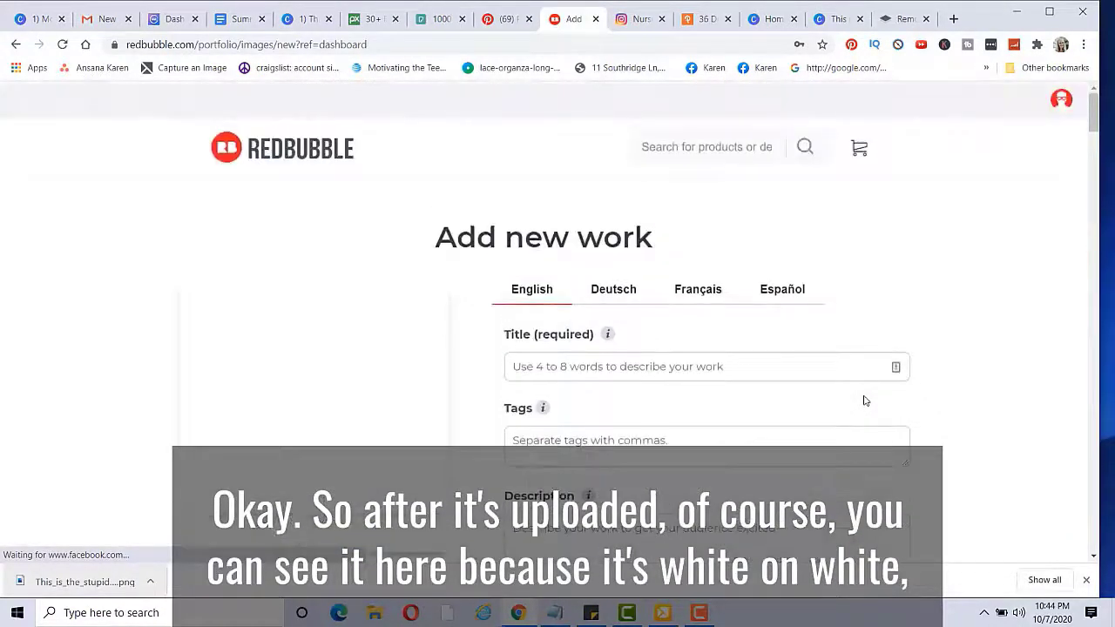
mouse_move(267, 332)
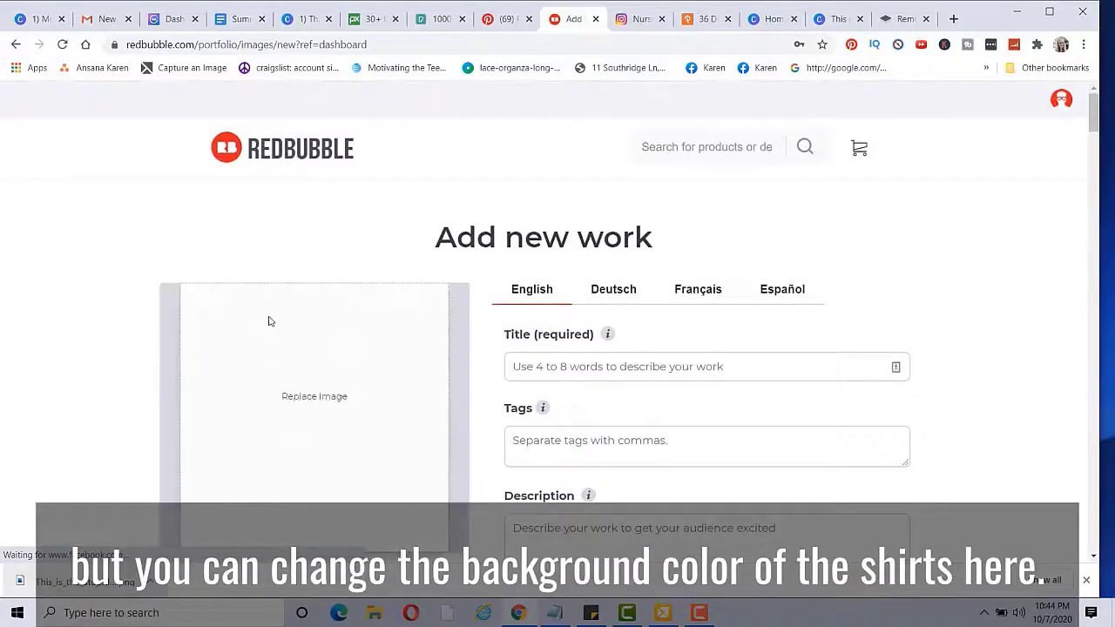
scroll(336, 338, down, 3)
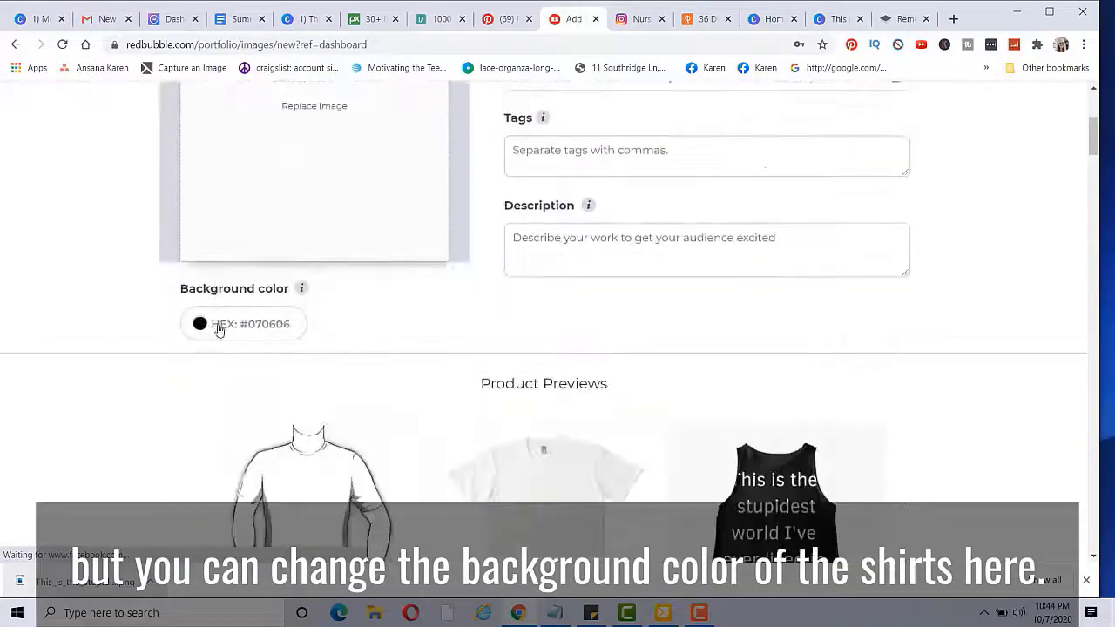
Step: Trial a red #C63E3E background, then review pillow, wallet and phone case previews in black
click(216, 328)
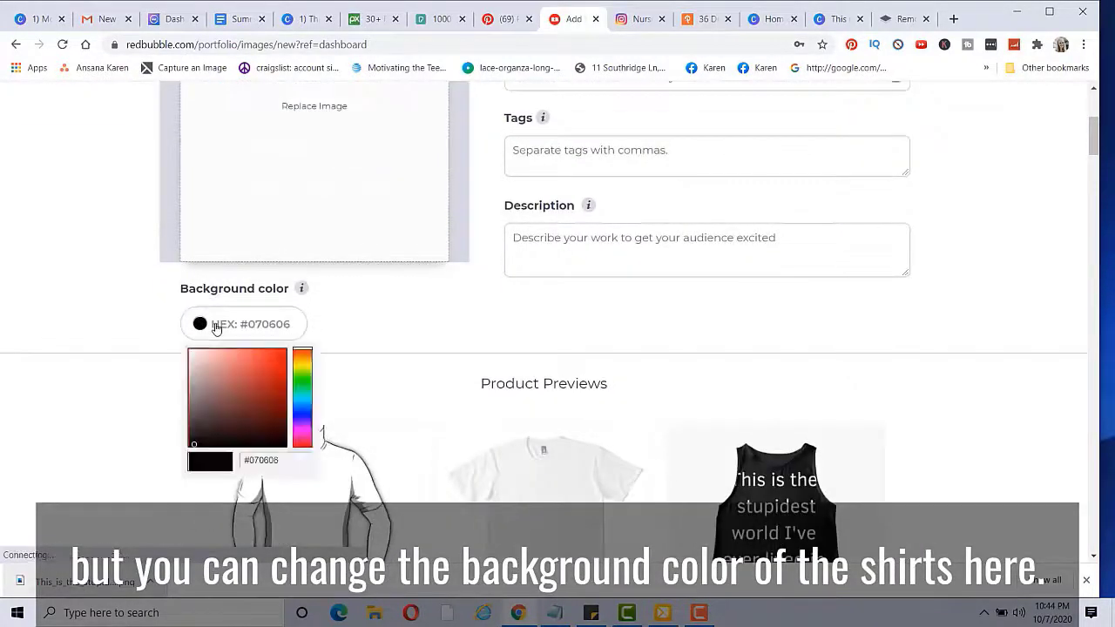
click(256, 372)
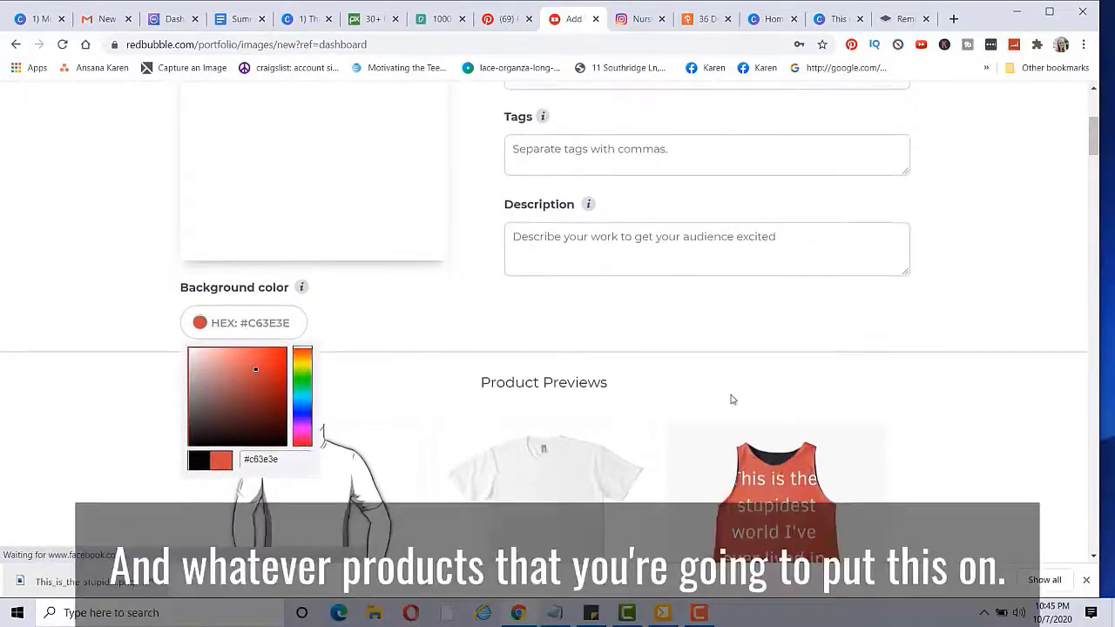
scroll(729, 392, down, 2)
scroll(725, 376, down, 10)
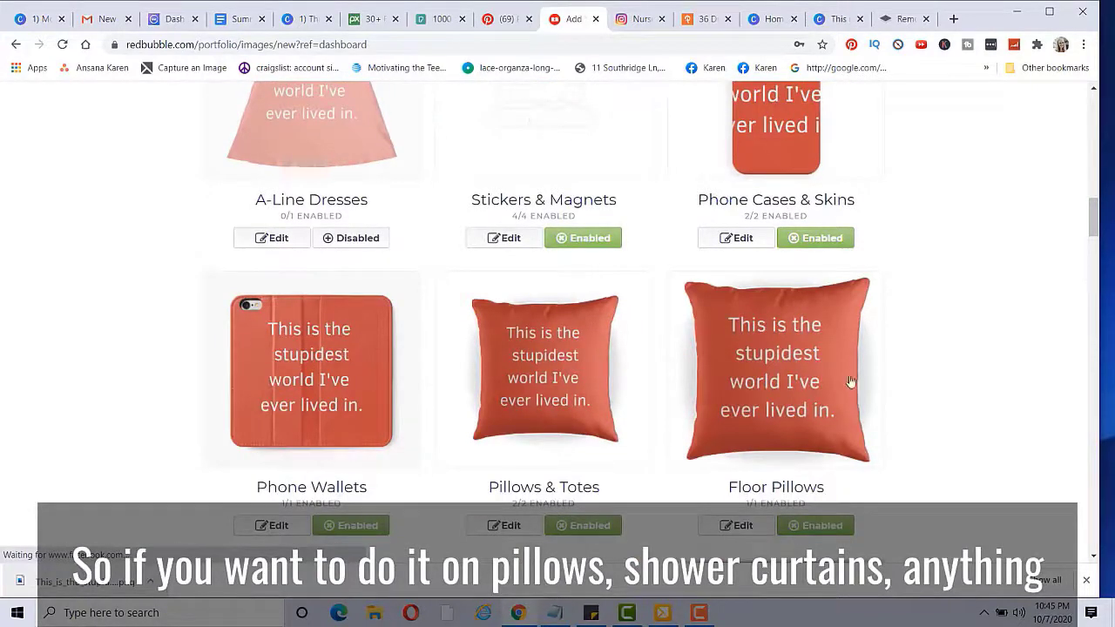
scroll(837, 393, down, 2)
scroll(837, 393, down, 3)
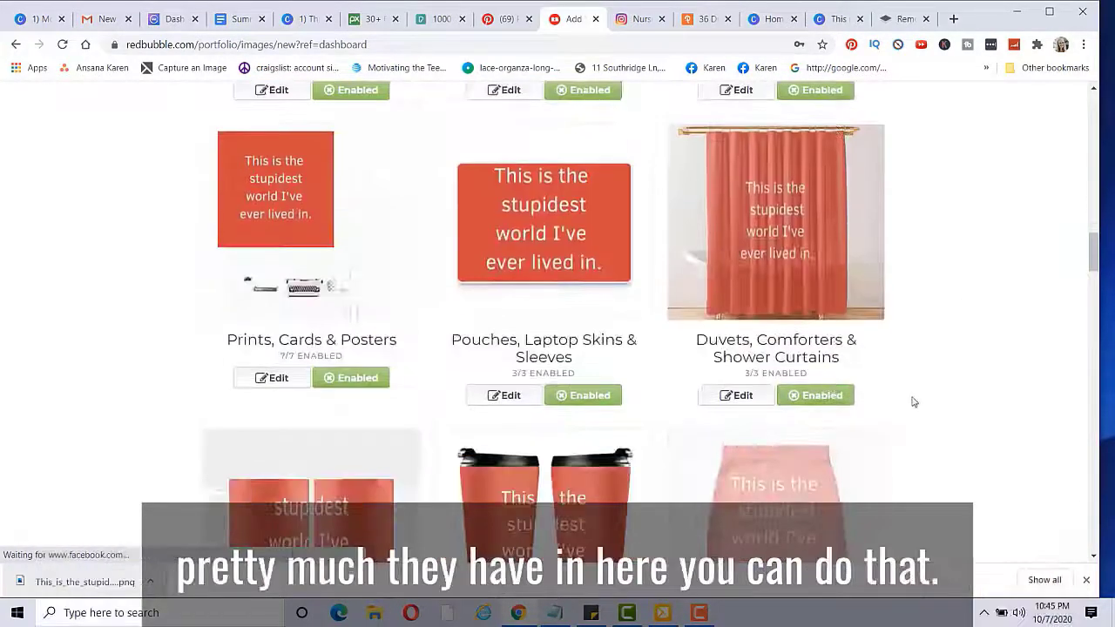
scroll(872, 398, down, 2)
scroll(720, 422, down, 2)
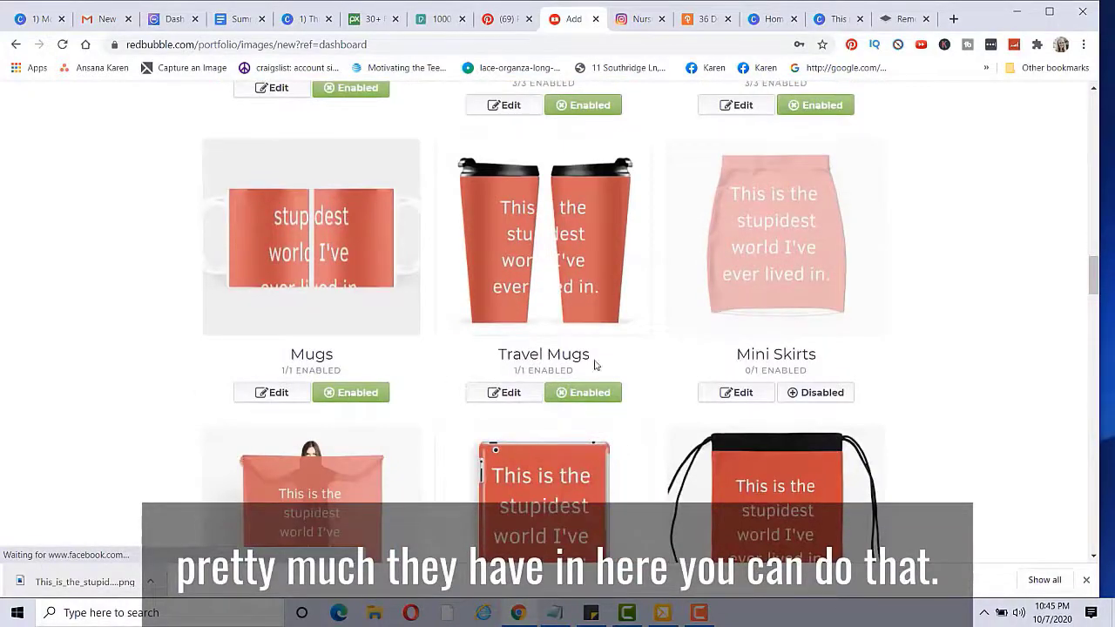
scroll(709, 348, down, 5)
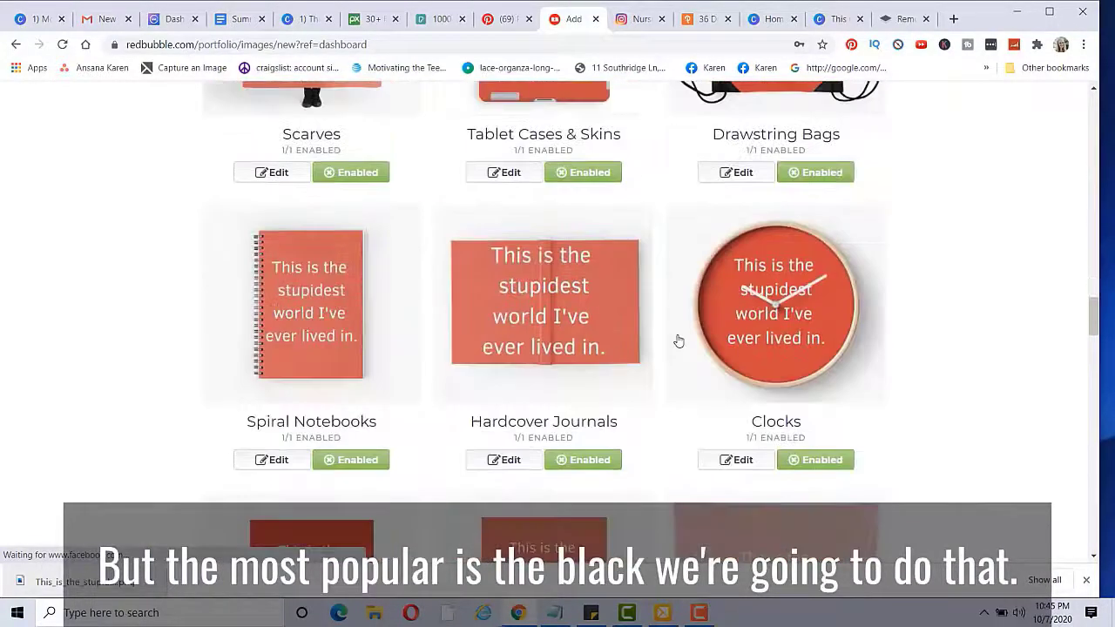
scroll(678, 341, down, 15)
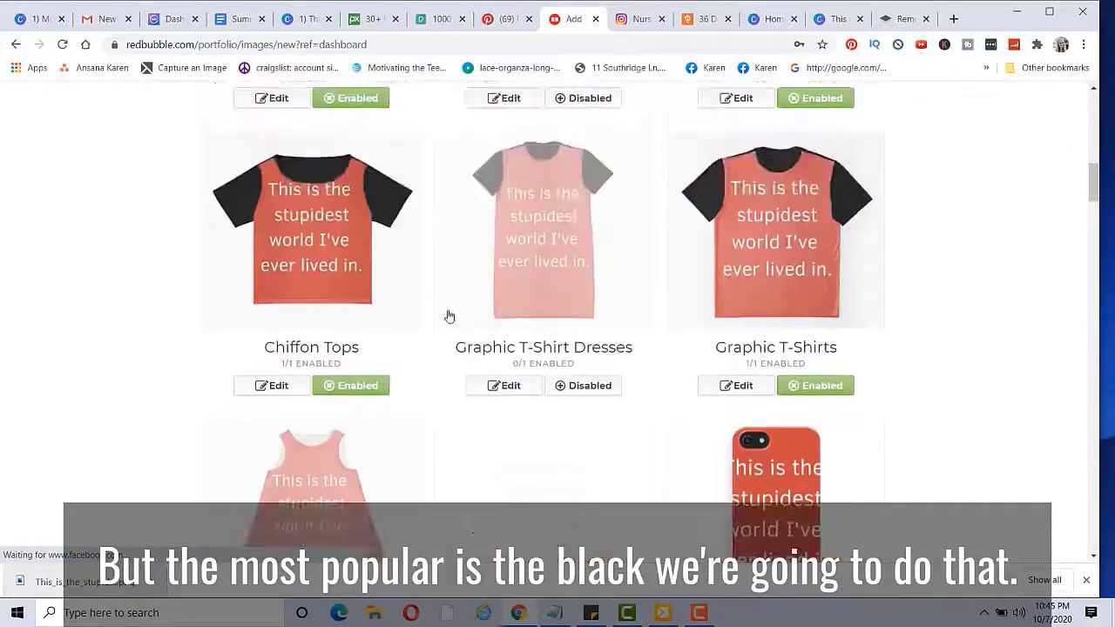
scroll(447, 322, up, 4)
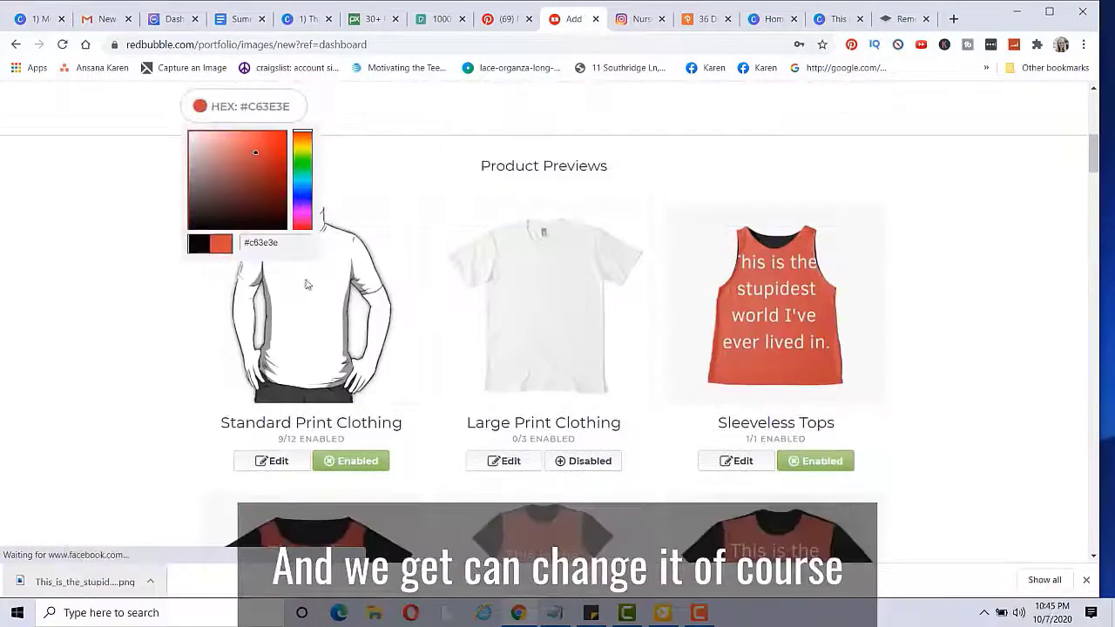
scroll(946, 346, down, 7)
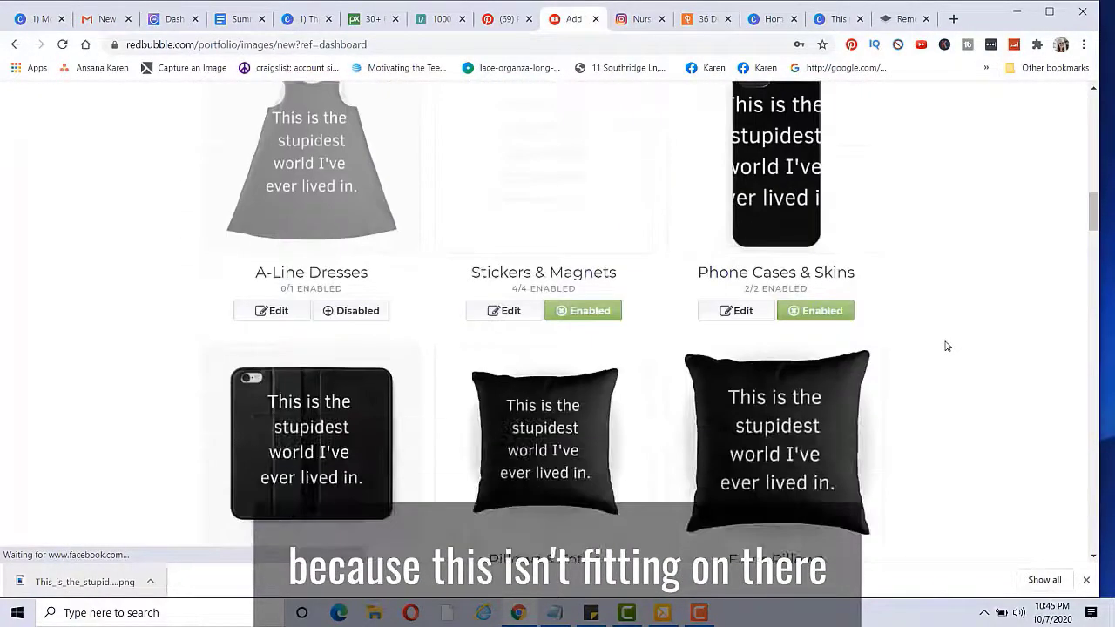
scroll(946, 344, down, 3)
scroll(763, 353, up, 3)
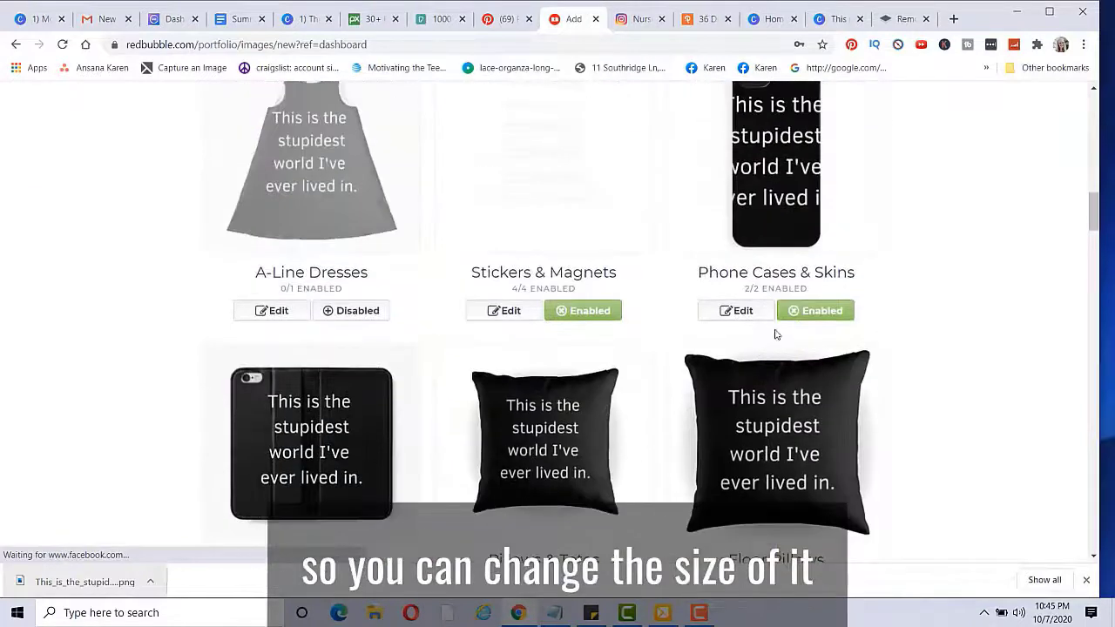
Step: Scale the Phone Cases & Skins design from 38% down to 21% to fit the case
click(765, 319)
scroll(622, 353, down, 2)
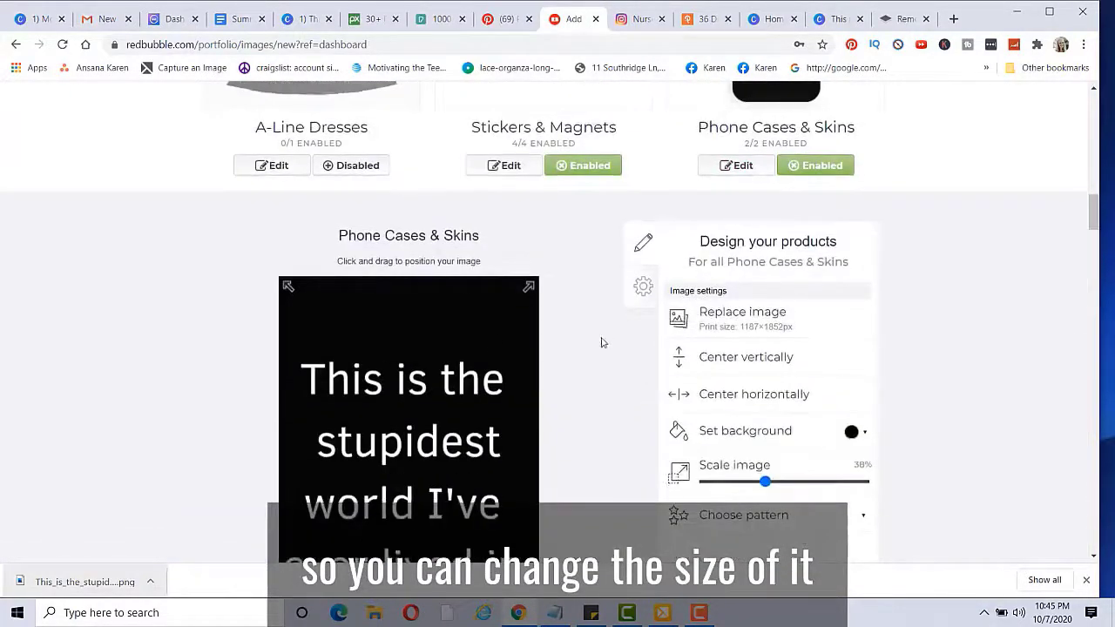
scroll(545, 365, down, 1)
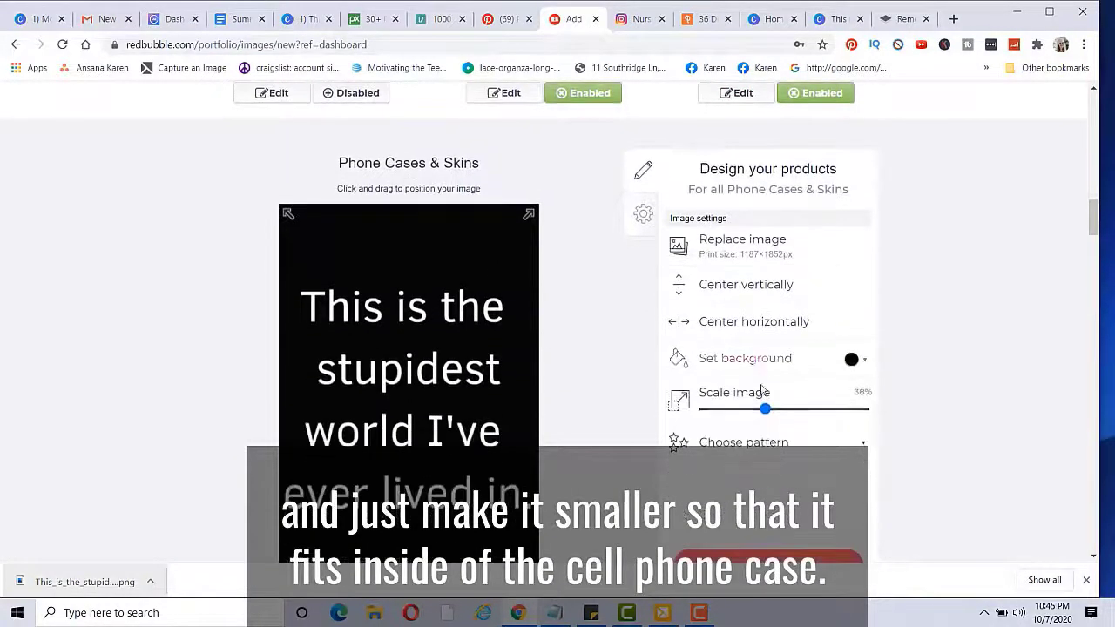
drag(762, 411, 737, 409)
scroll(923, 387, up, 3)
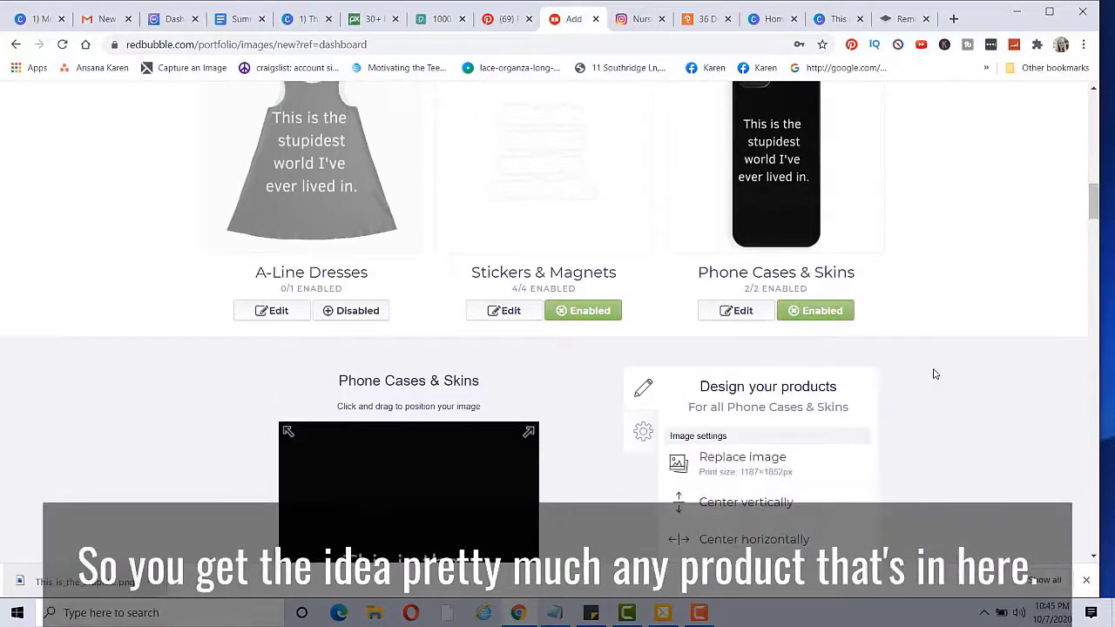
Step: Scroll through the Redbubble product grid, checking which products are Enabled or Disabled
scroll(940, 371, down, 5)
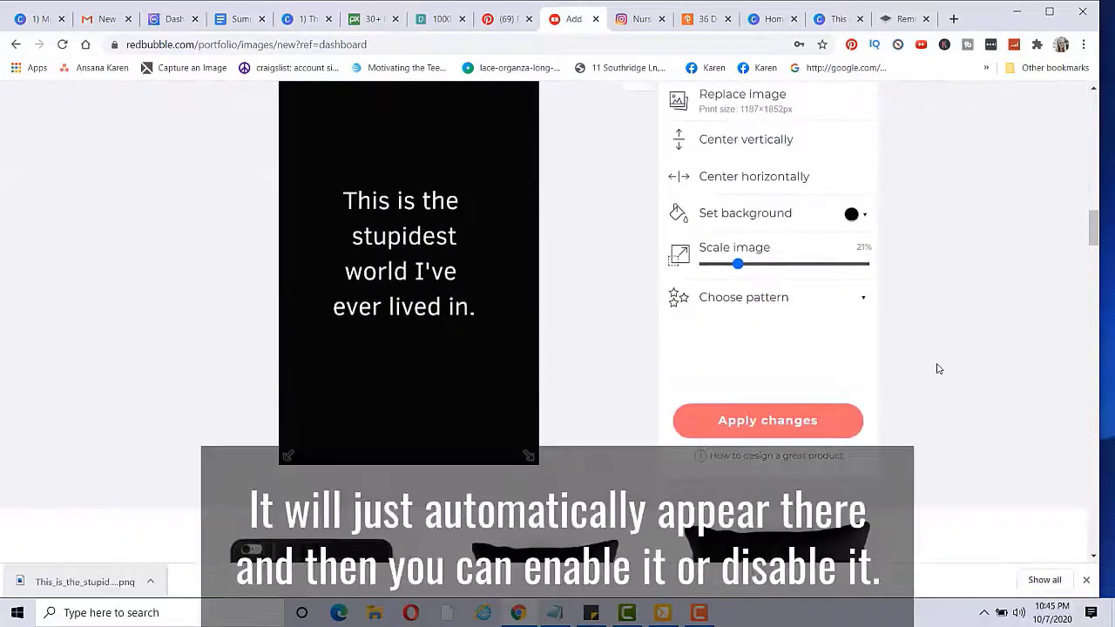
scroll(938, 369, down, 10)
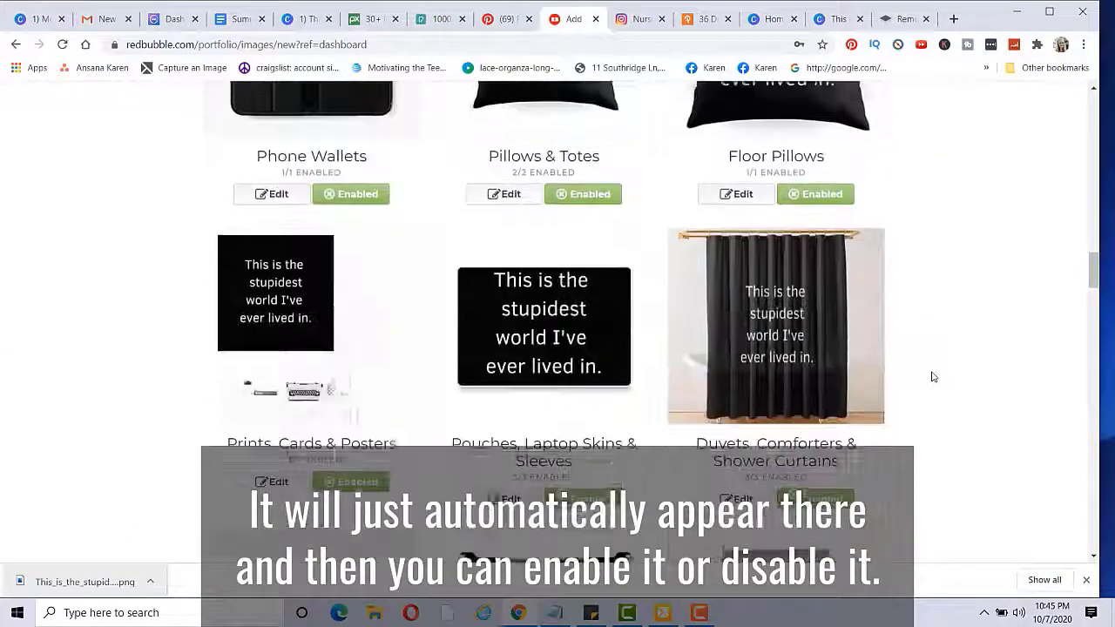
scroll(932, 376, down, 7)
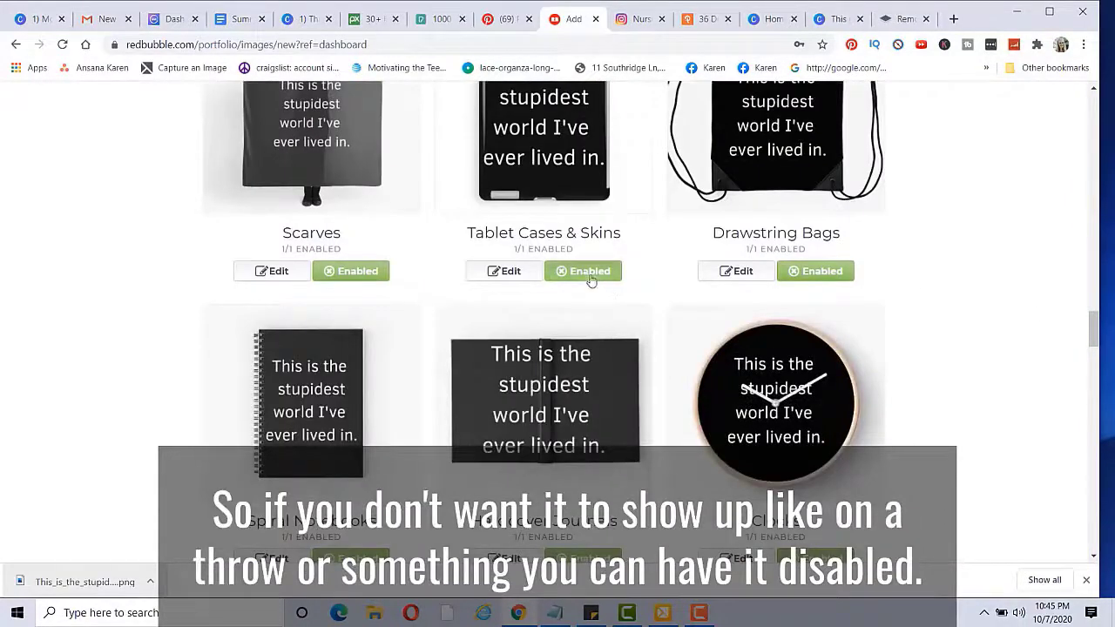
scroll(727, 357, down, 4)
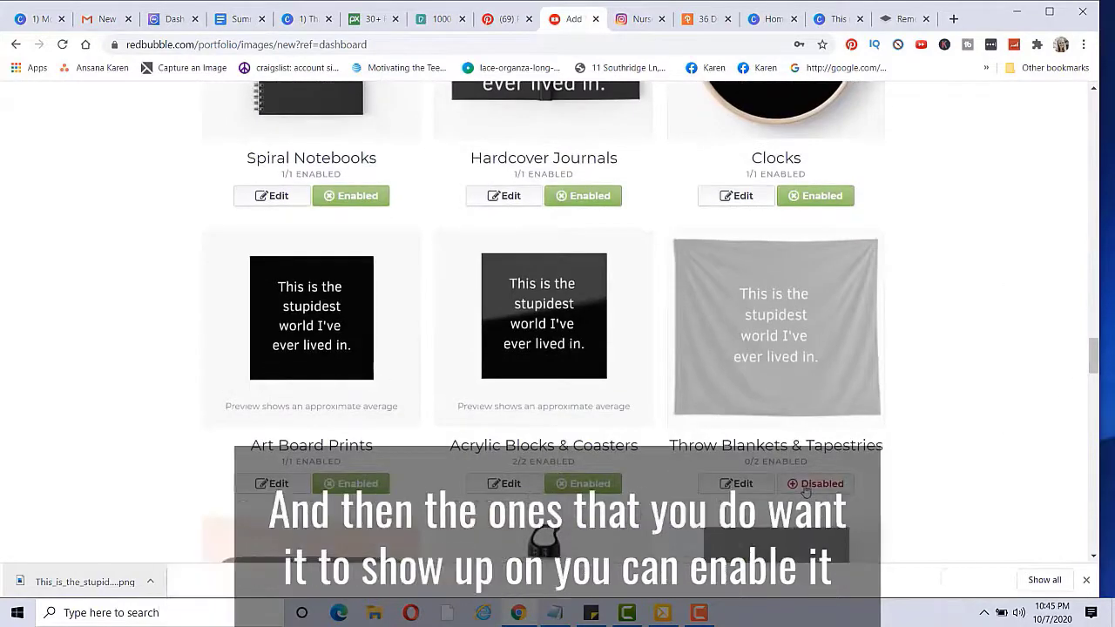
scroll(978, 389, down, 3)
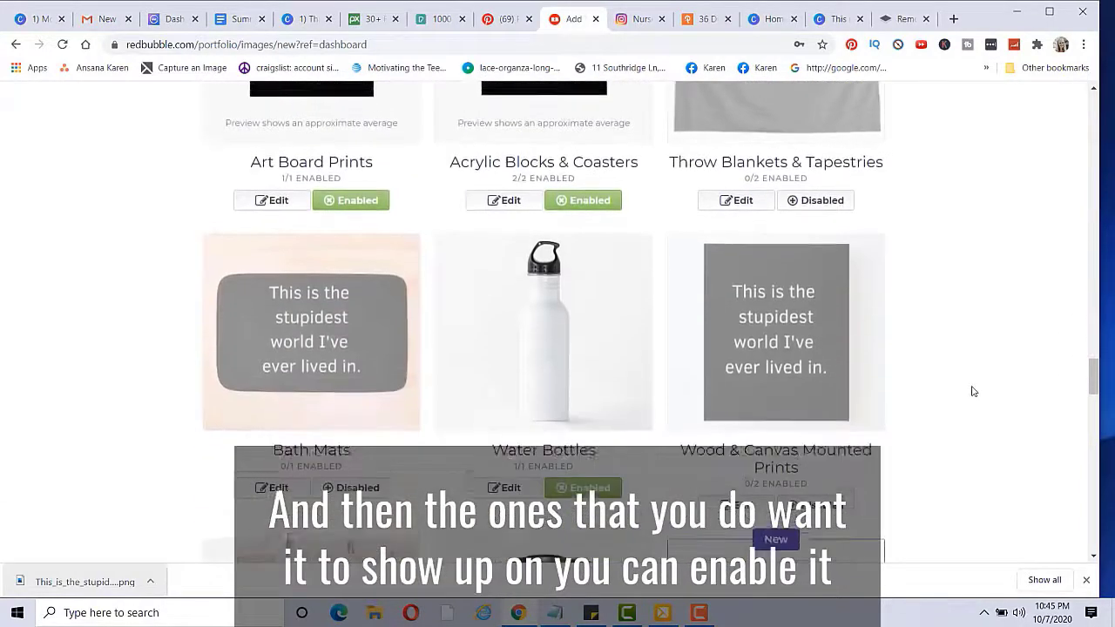
scroll(978, 389, up, 4)
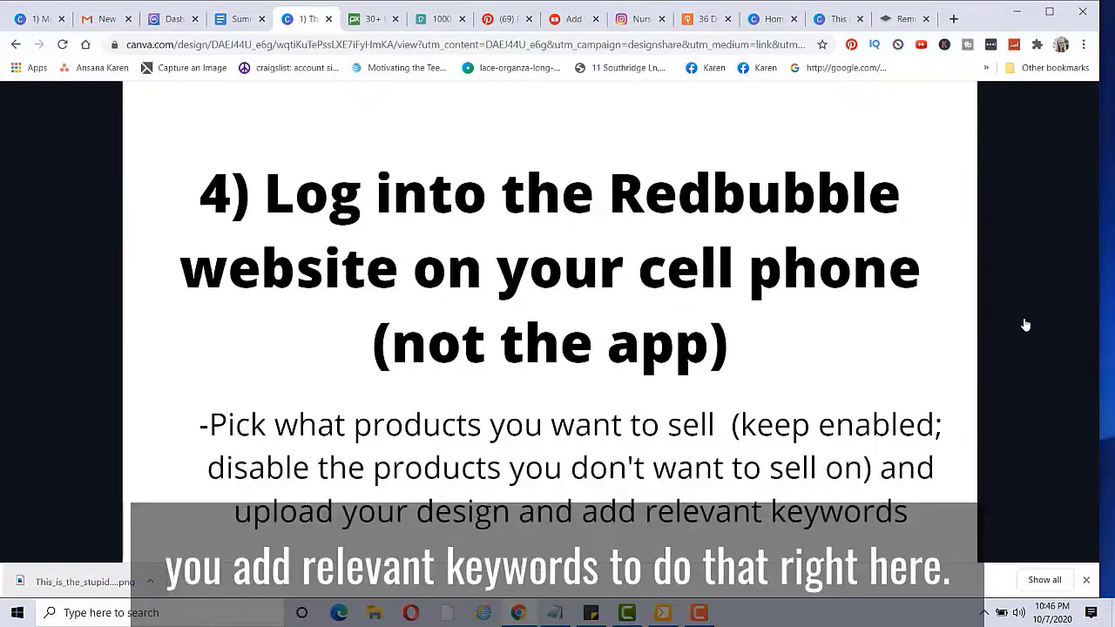
click(570, 18)
scroll(866, 293, up, 15)
scroll(866, 293, down, 5)
scroll(866, 292, up, 8)
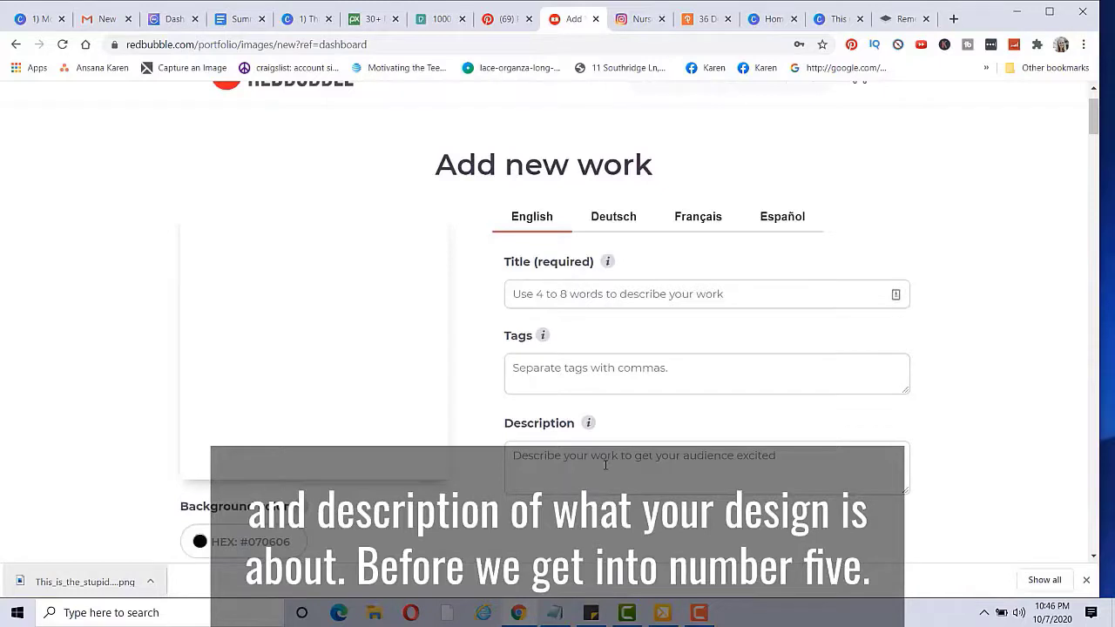
click(305, 18)
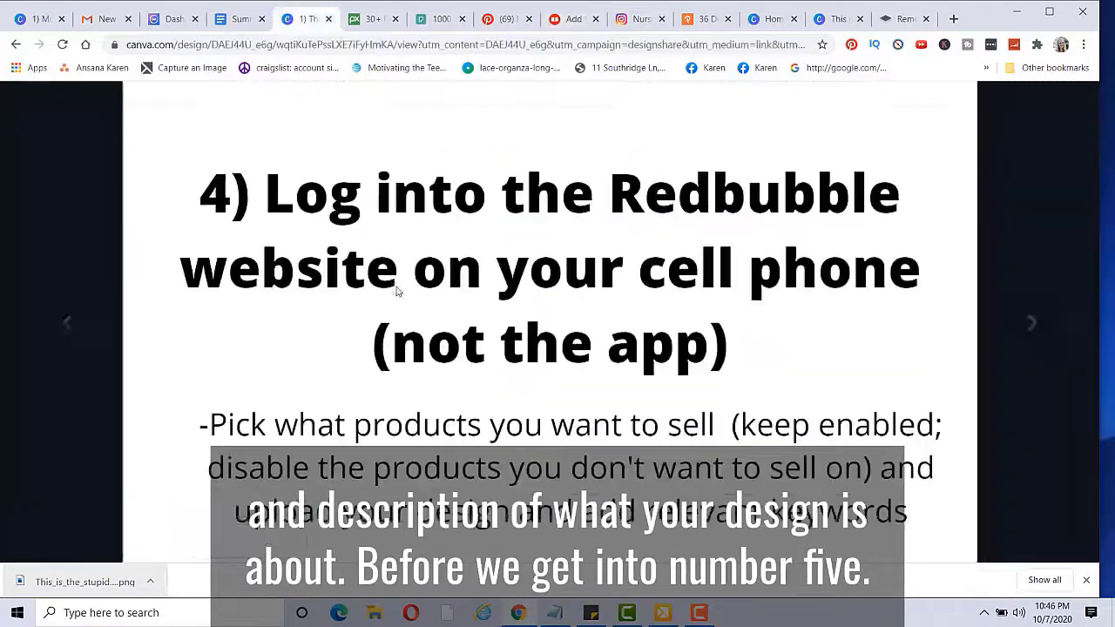
Step: Advance the Canva presentation two slides, past slide 5 on completing payment details
click(94, 325)
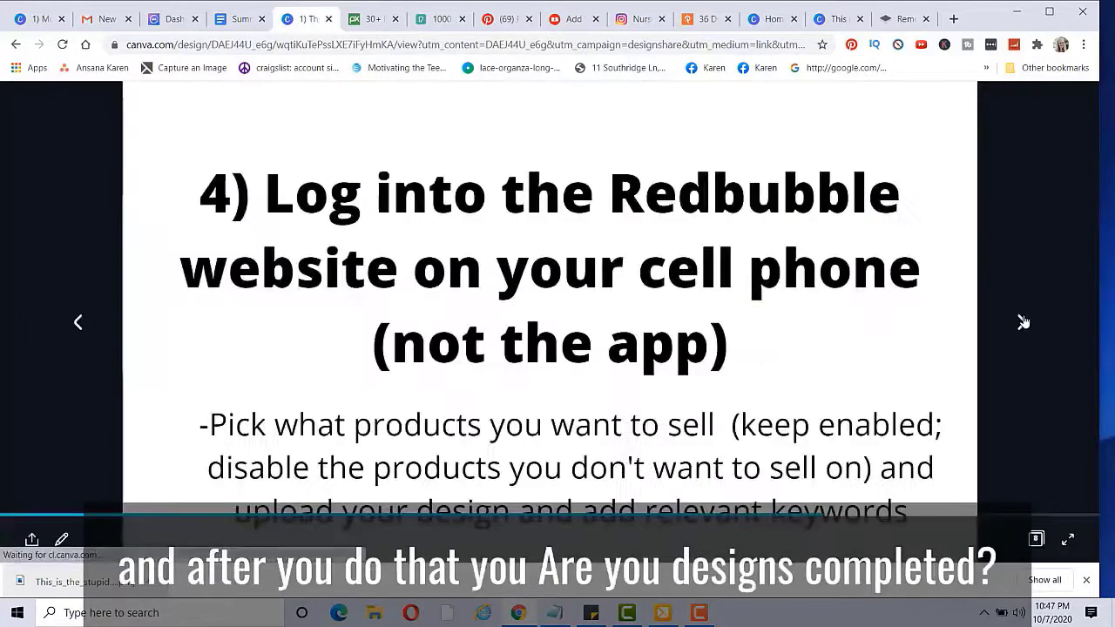
click(1022, 322)
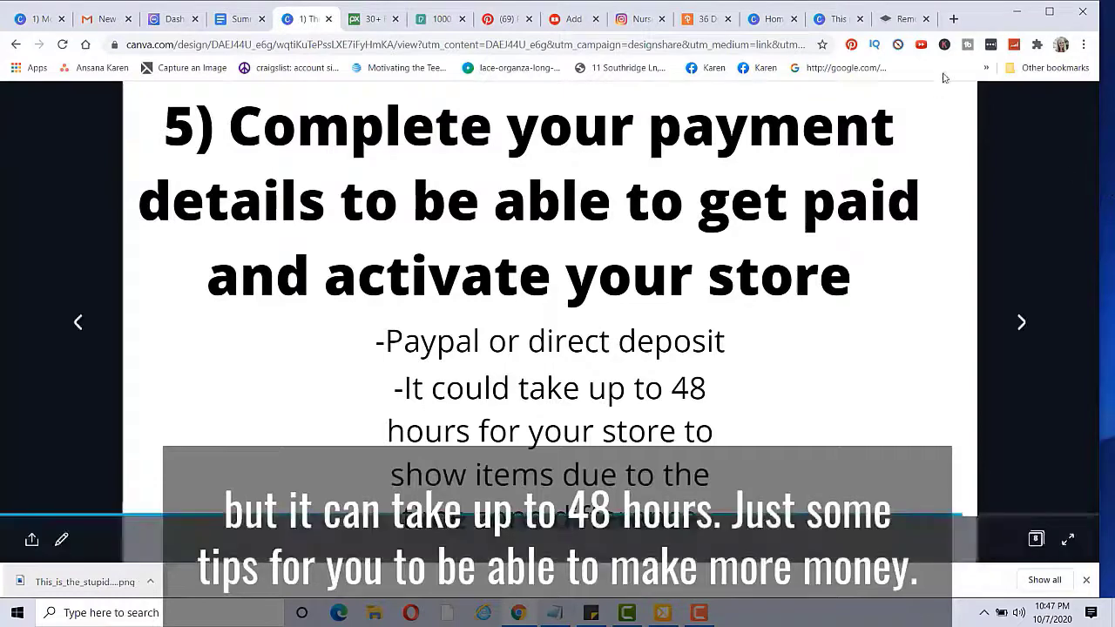
click(1023, 324)
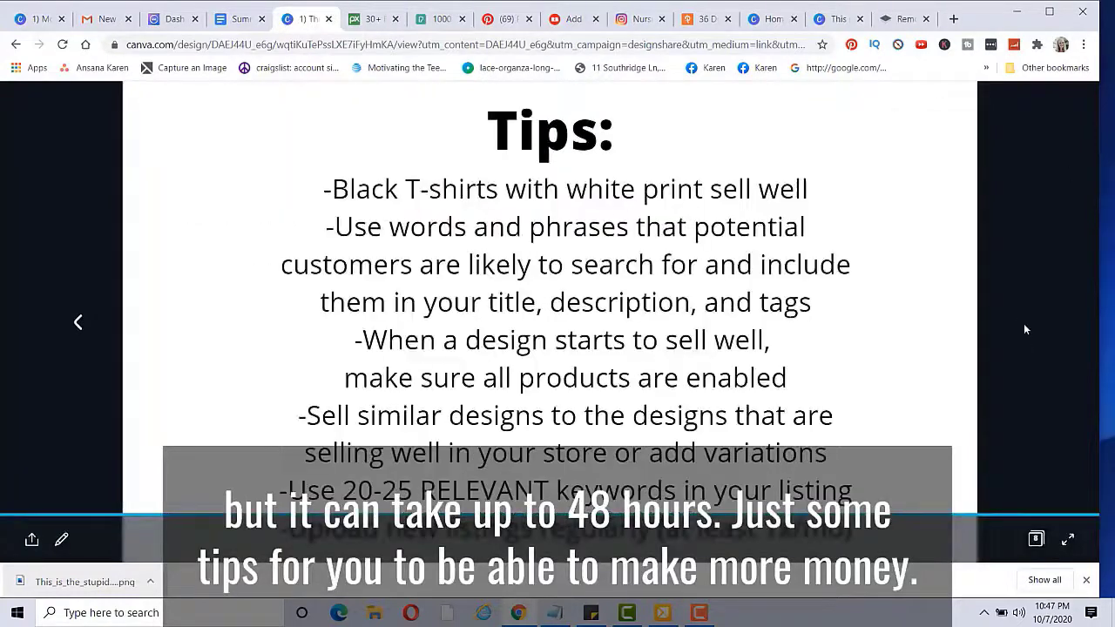